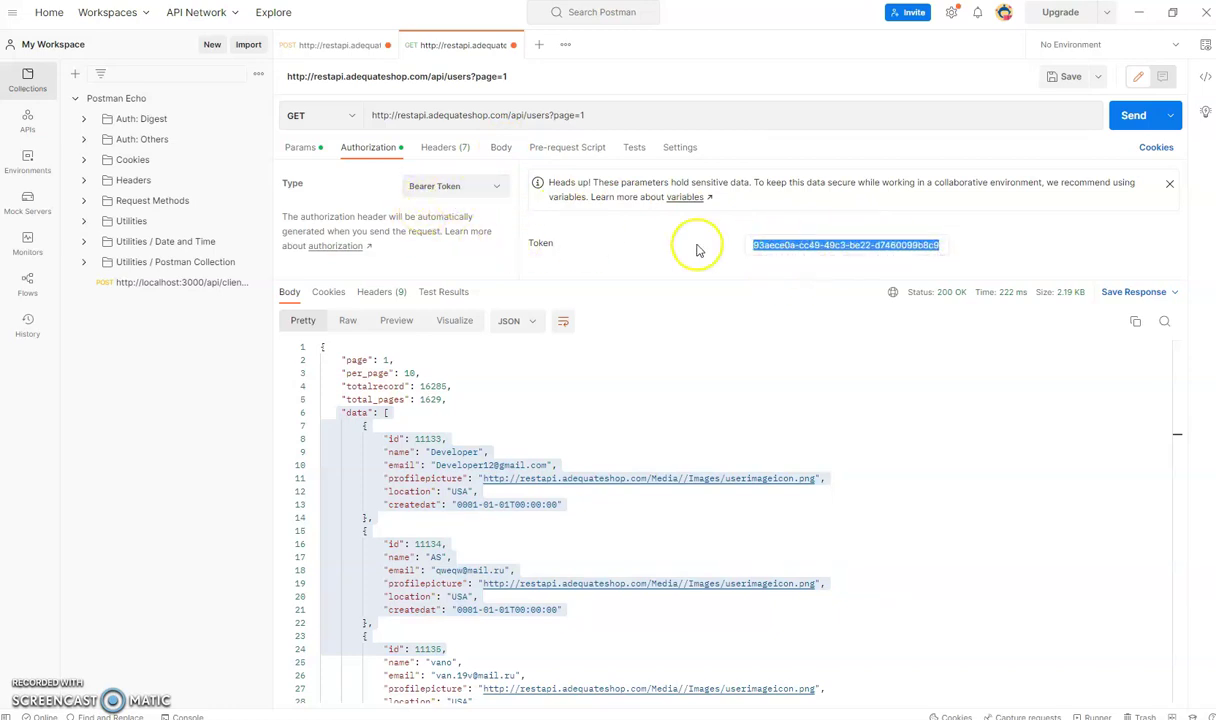
Send the GET users request for page 1 with the existing bearer token and examine the response
{"action": "double_click", "coordinate": [775, 245]}
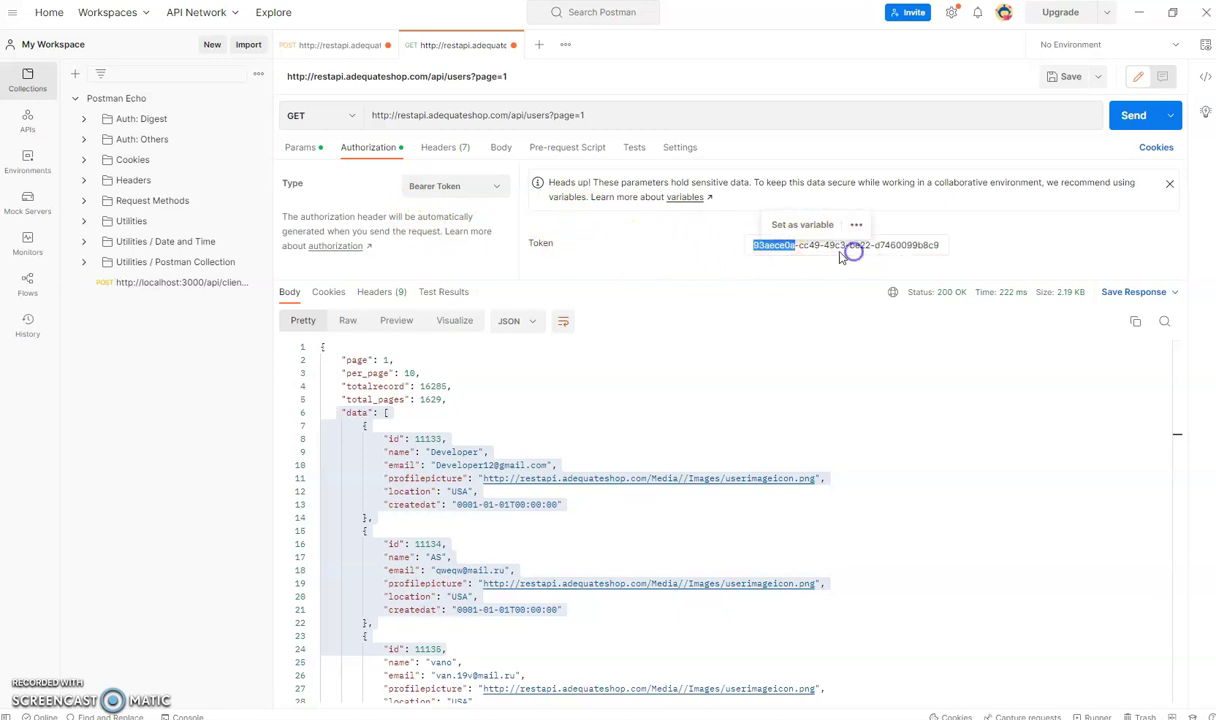
{"action": "left_click", "coordinate": [746, 386]}
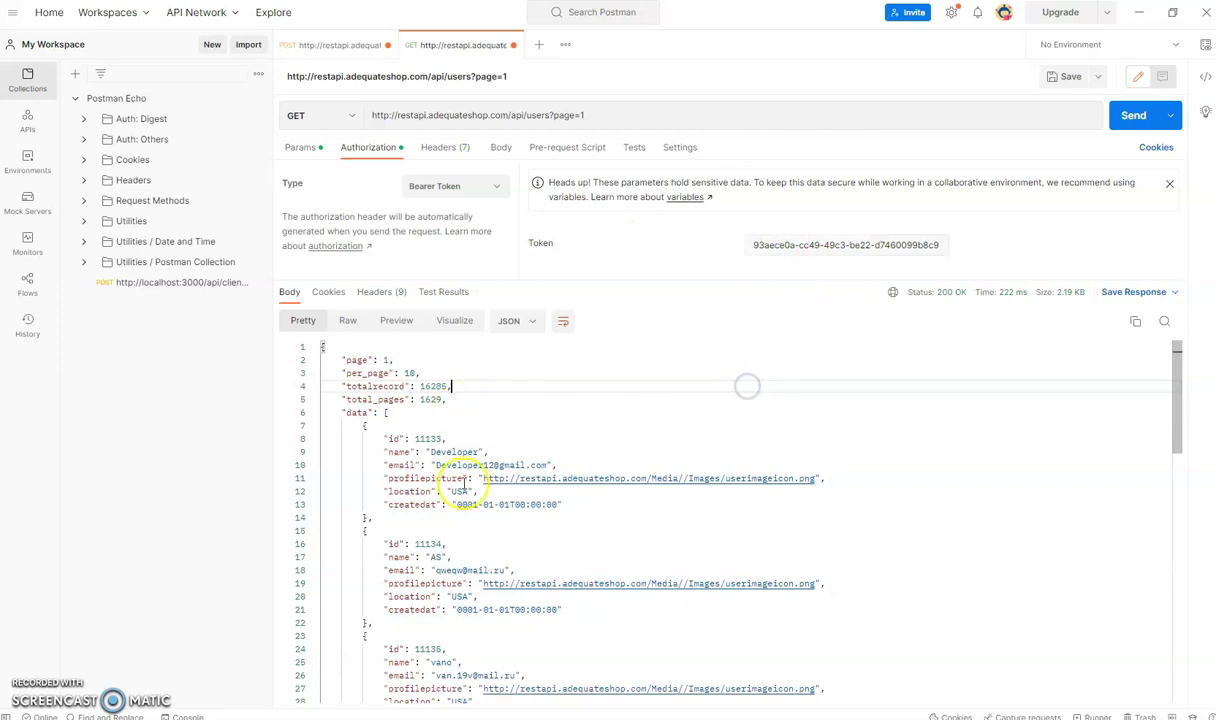
{"action": "left_click", "coordinate": [1133, 116]}
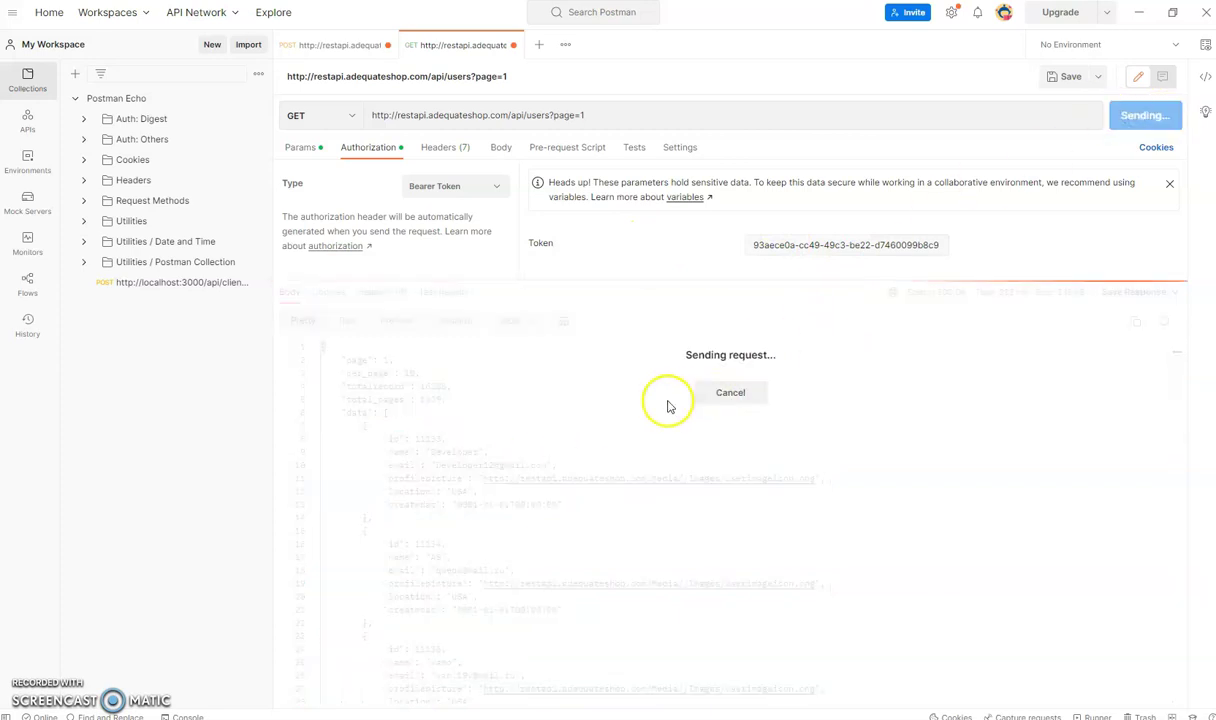
{"action": "double_click", "coordinate": [772, 245]}
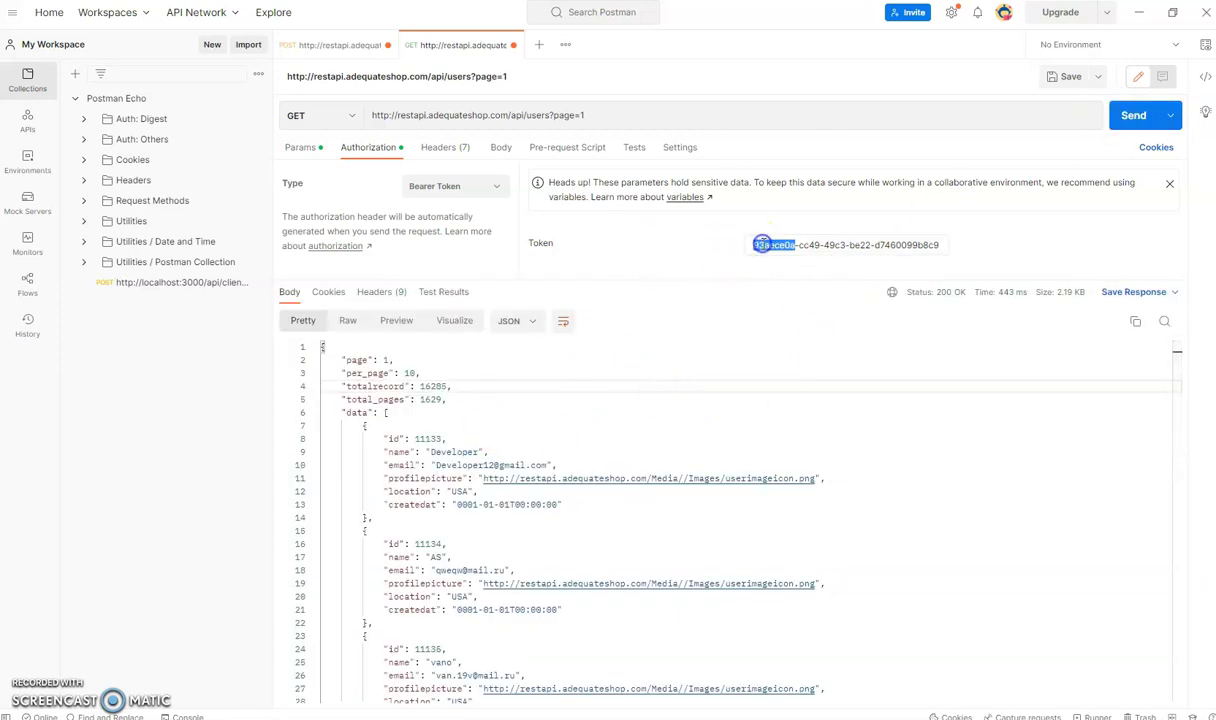
Review the POST authaccount/login request's URL and its email and password body, and send it to obtain a new token
{"action": "left_click", "coordinate": [342, 48]}
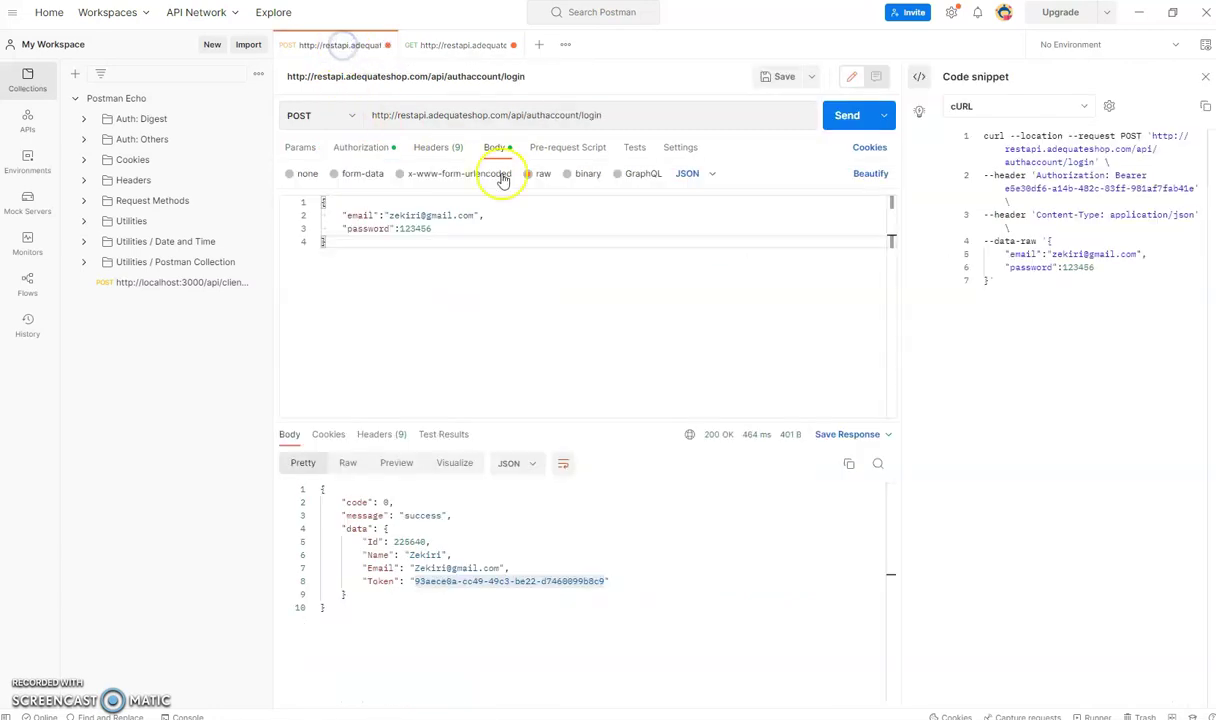
{"action": "double_click", "coordinate": [589, 115]}
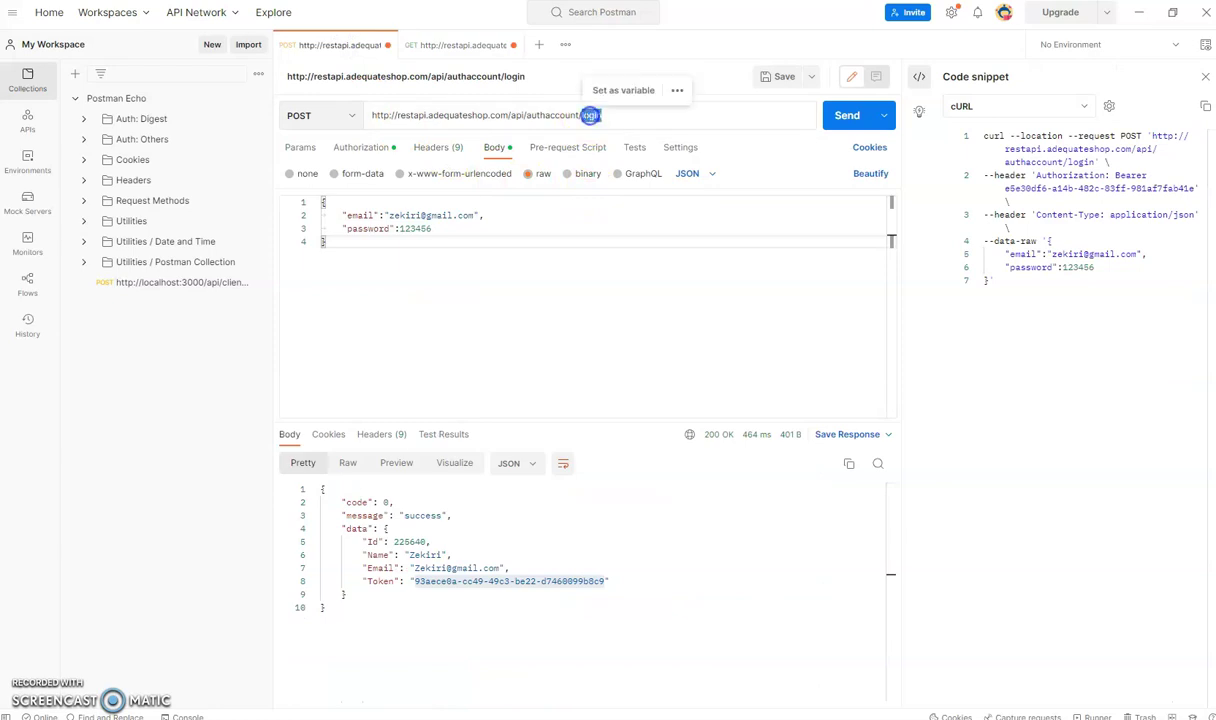
{"action": "left_click", "coordinate": [389, 215]}
{"action": "left_click_drag", "start_coordinate": [470, 215], "coordinate": [474, 215]}
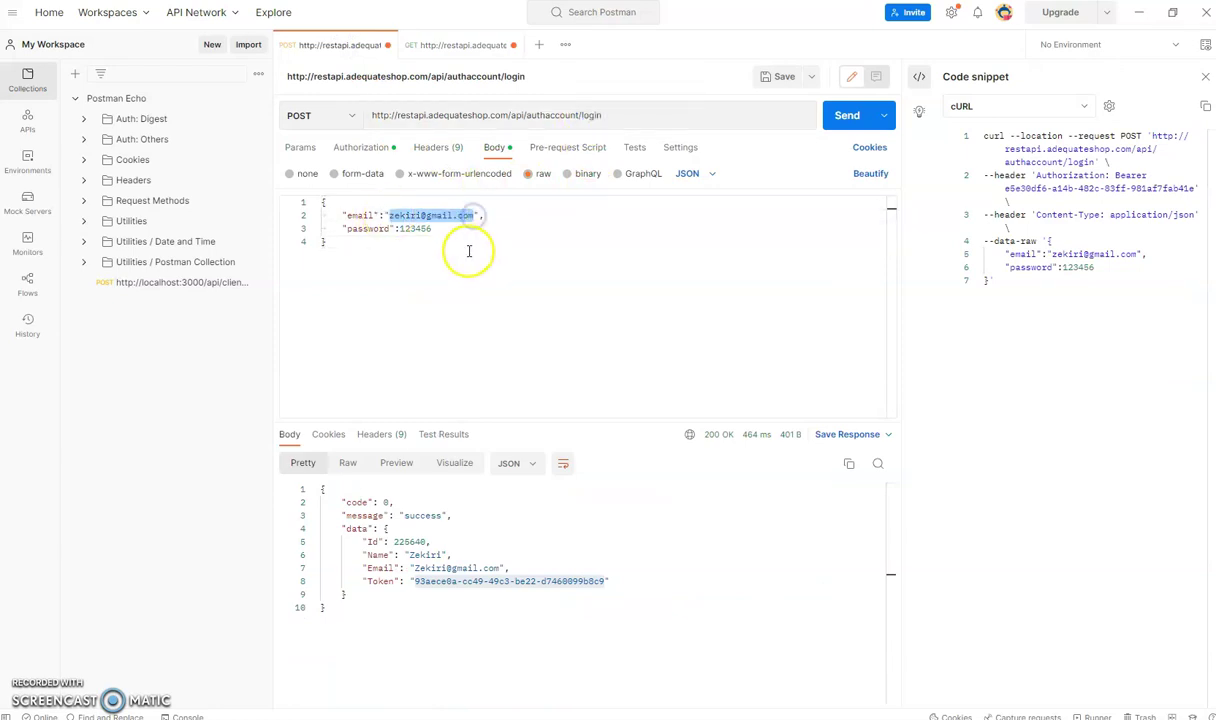
{"action": "double_click", "coordinate": [408, 228]}
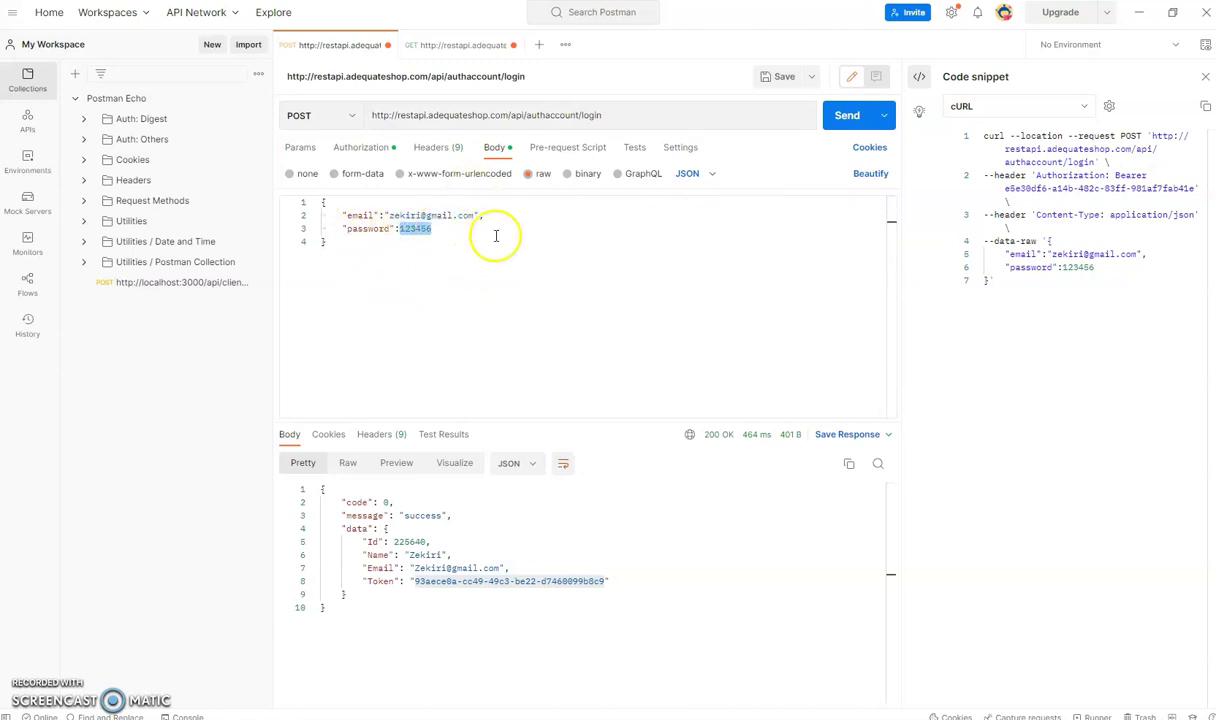
{"action": "left_click_drag", "start_coordinate": [326, 242], "coordinate": [304, 195]}
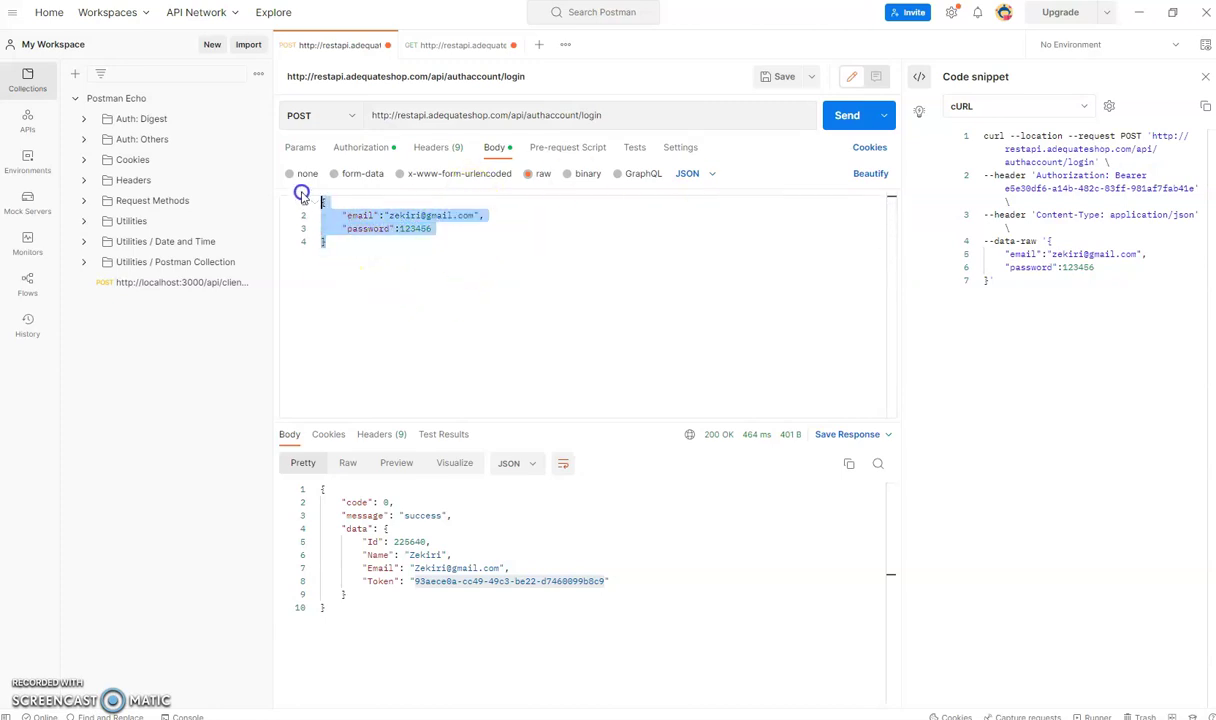
{"action": "left_click", "coordinate": [847, 117]}
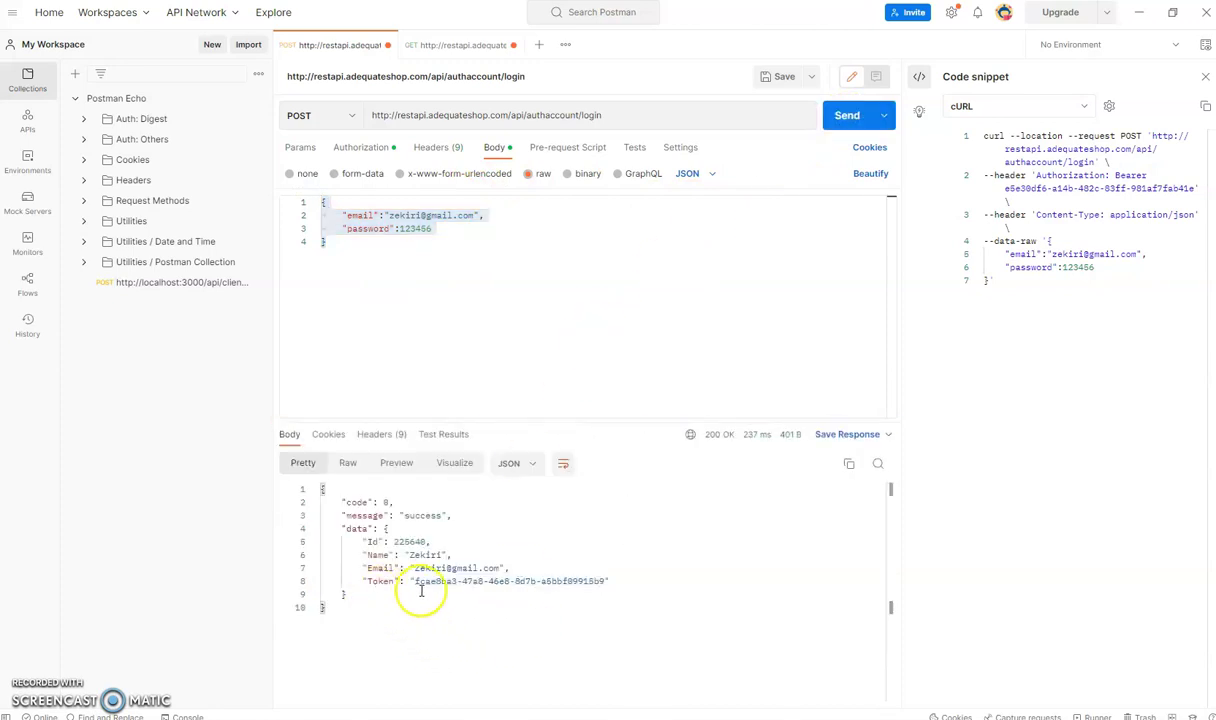
Copy the token value from the login response
{"action": "left_click_drag", "start_coordinate": [417, 582], "coordinate": [608, 580]}
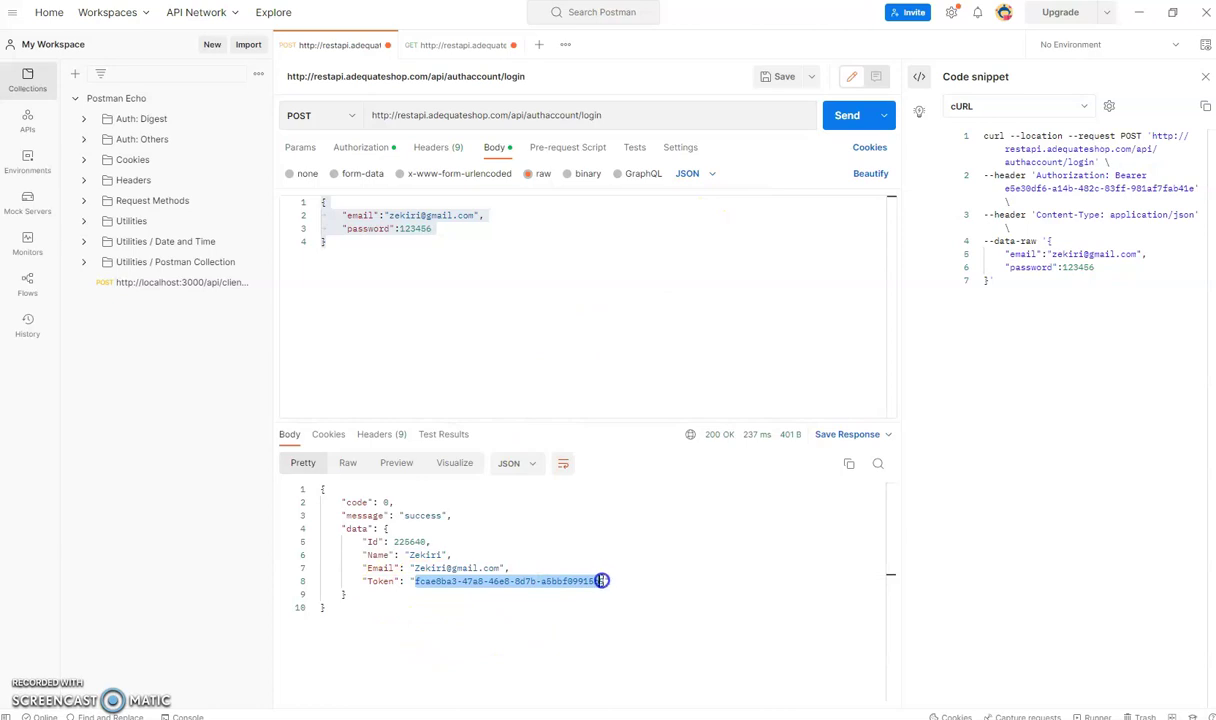
{"action": "right_click", "coordinate": [566, 579]}
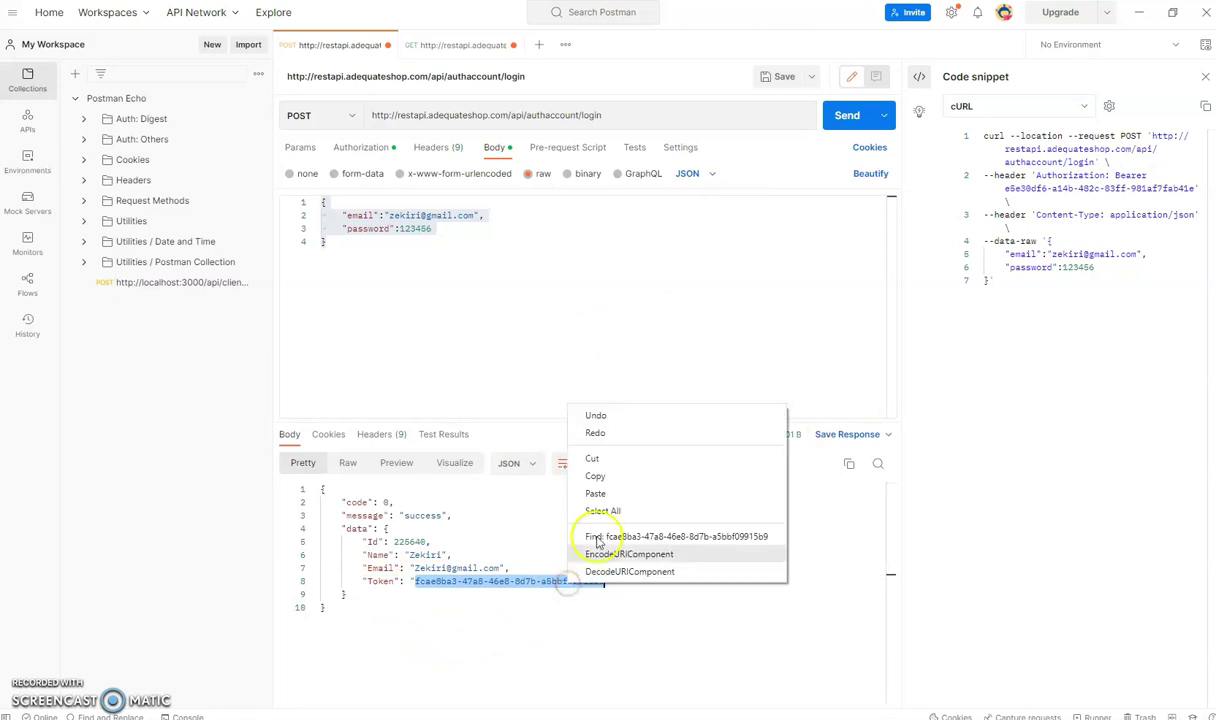
{"action": "left_click", "coordinate": [598, 476]}
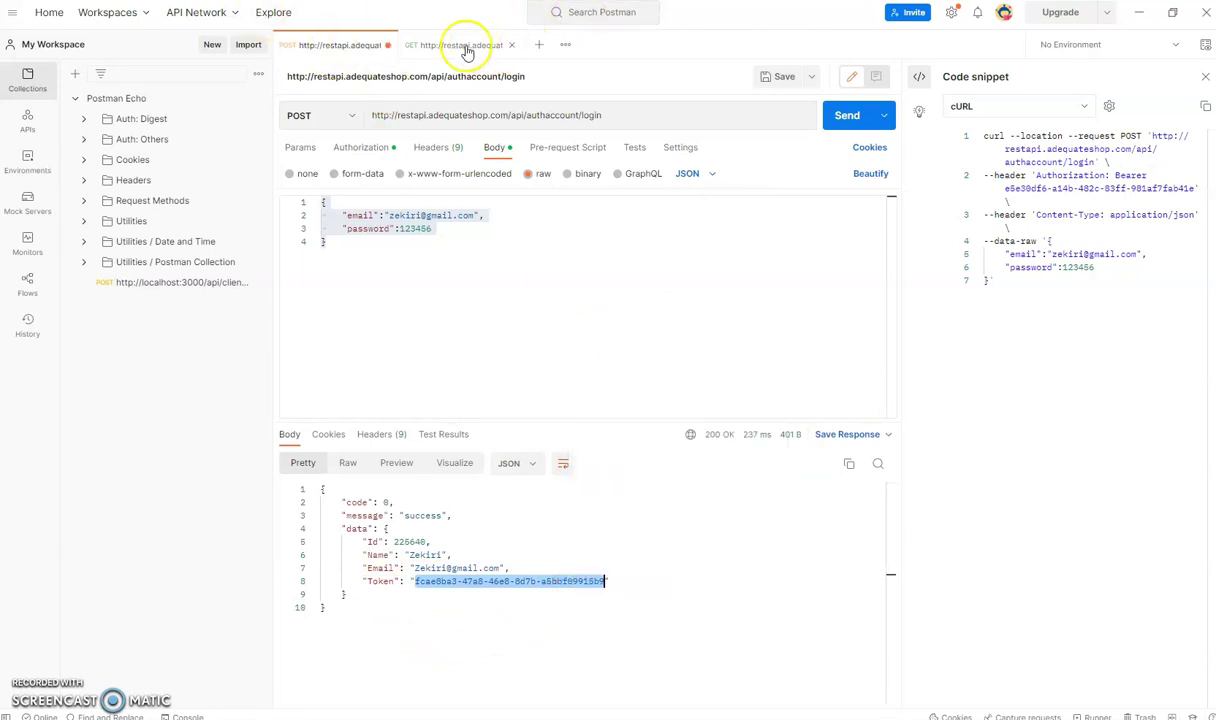
Resend the GET users request with the old bearer token and examine the response message
{"action": "left_click", "coordinate": [465, 46]}
{"action": "left_click", "coordinate": [1133, 115]}
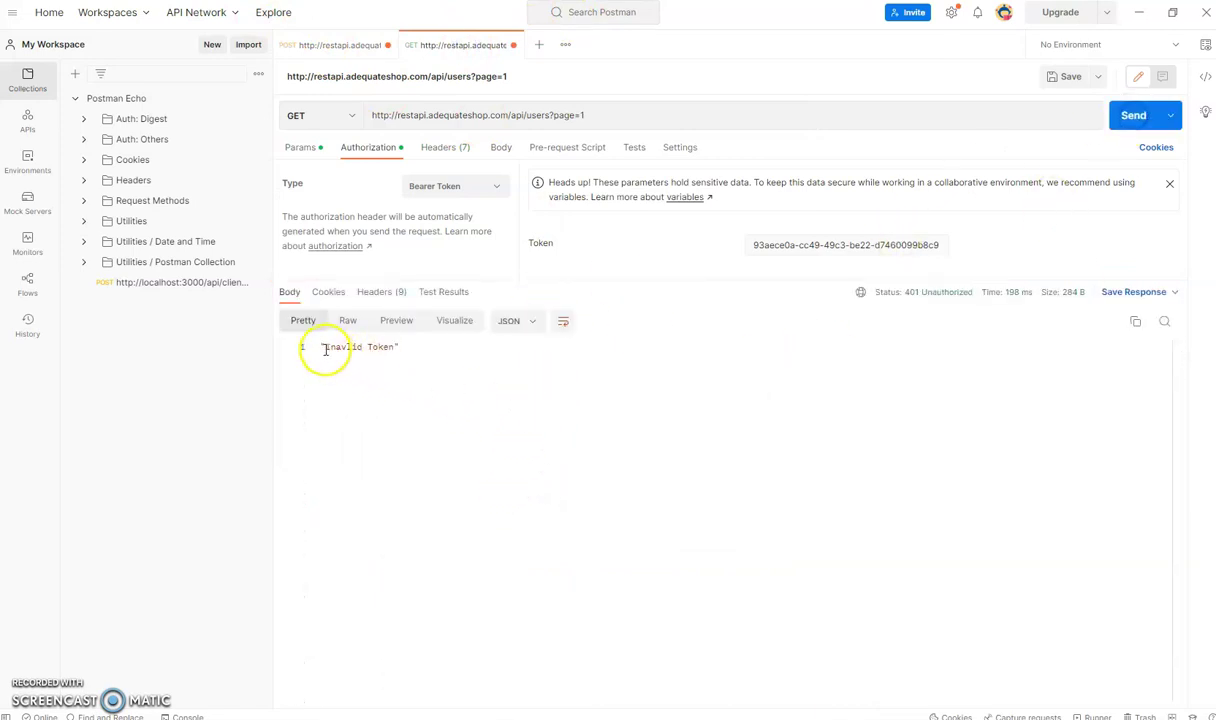
{"action": "left_click_drag", "start_coordinate": [325, 349], "coordinate": [516, 345]}
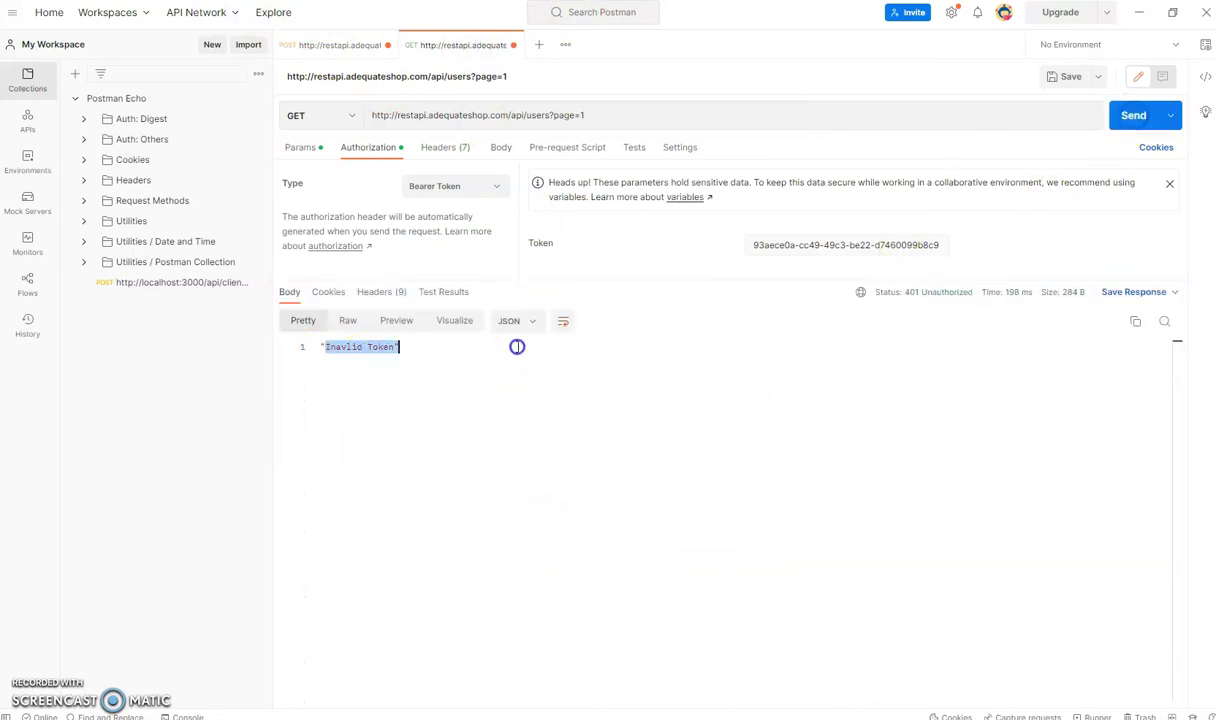
Replace the GET request's bearer token with the copied token and resend the request
{"action": "left_click", "coordinate": [445, 148]}
{"action": "left_click", "coordinate": [368, 147]}
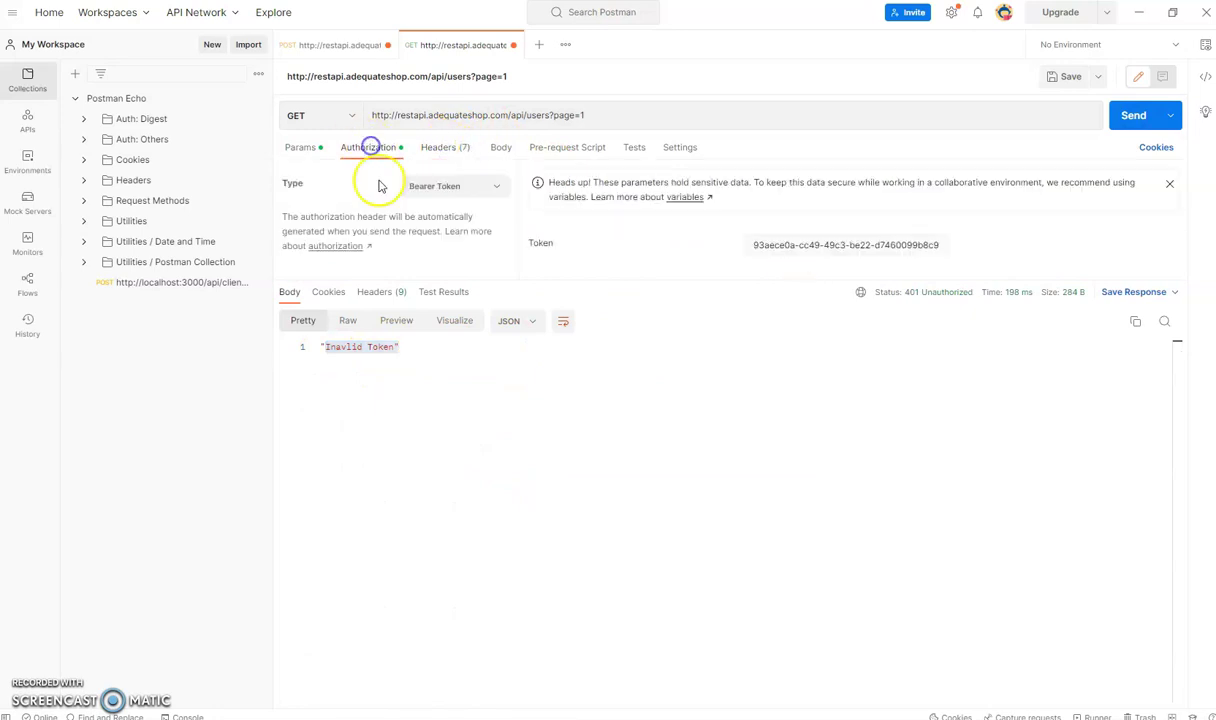
{"action": "double_click", "coordinate": [843, 244]}
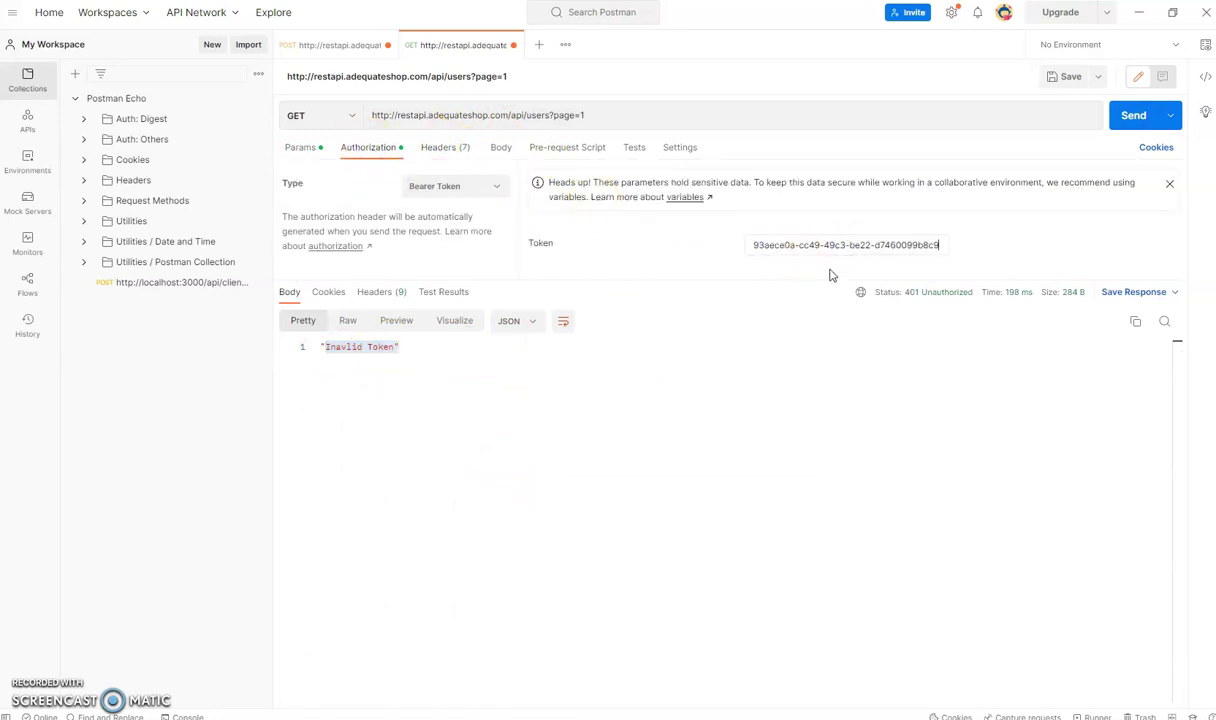
{"action": "key", "text": "ctrl+a"}
{"action": "key", "text": "BackSpace"}
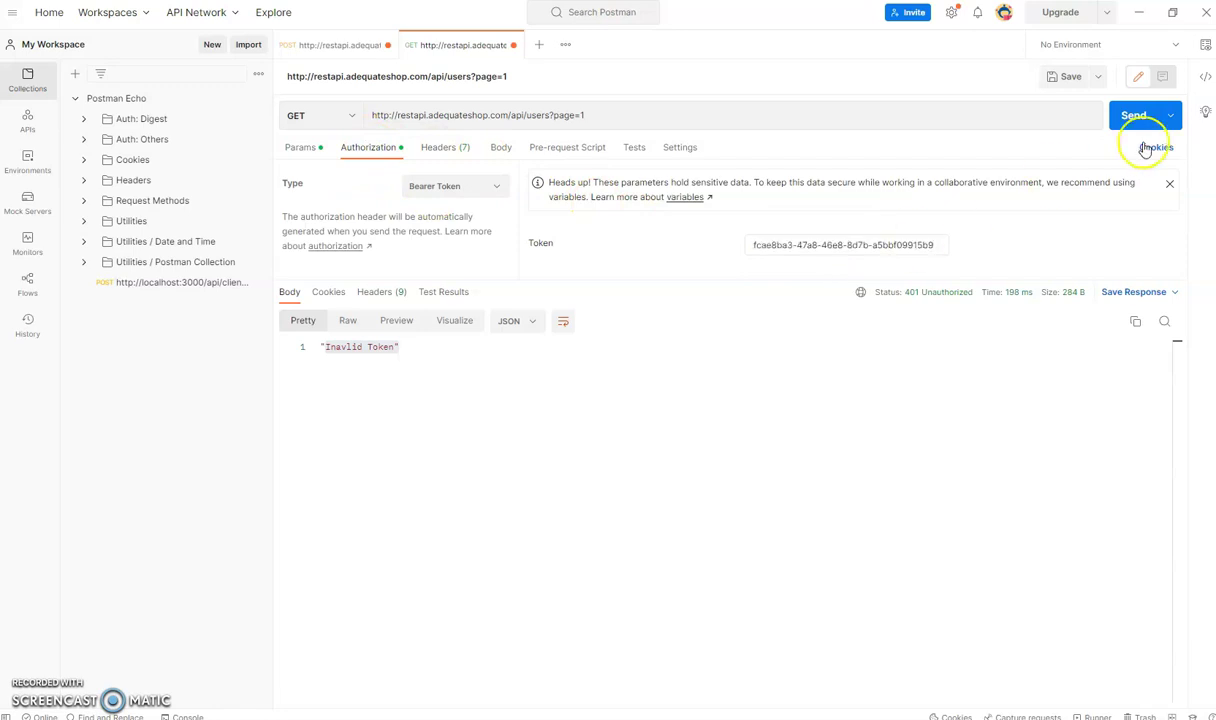
{"action": "left_click", "coordinate": [1118, 117]}
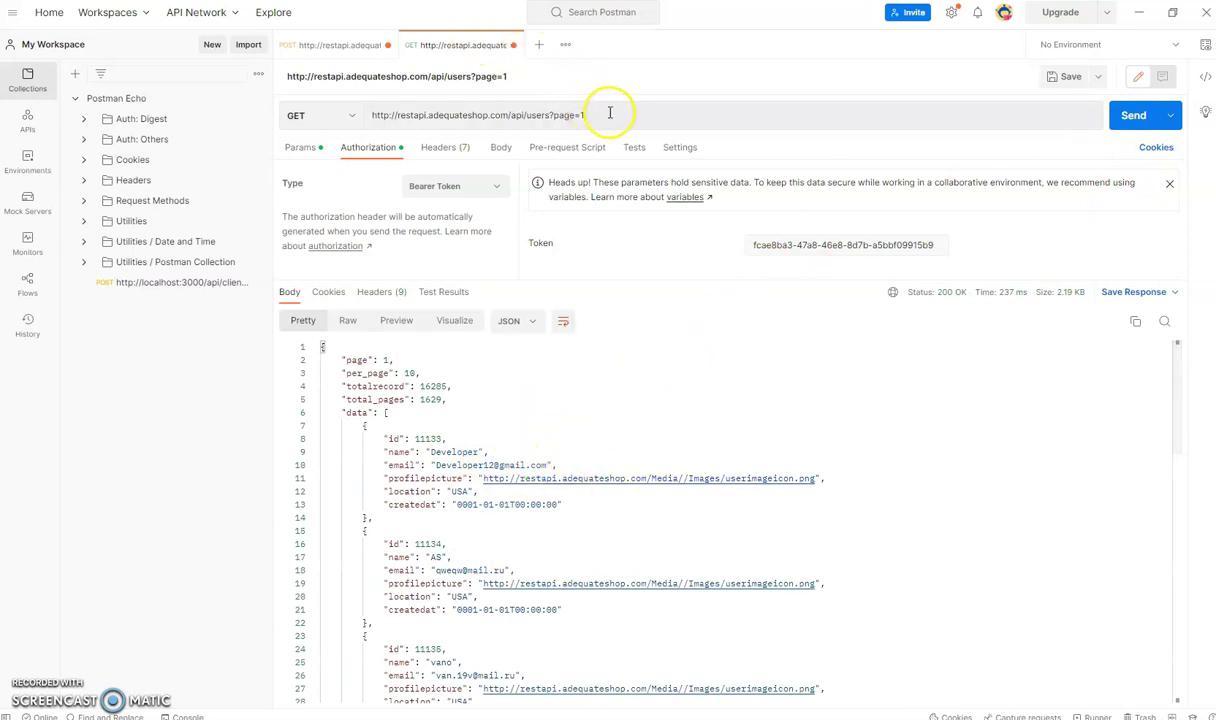
Copy the full URL of the GET users request and switch to Azure Data Factory
{"action": "left_click_drag", "start_coordinate": [509, 115], "coordinate": [640, 117]}
{"action": "left_click", "coordinate": [639, 121]}
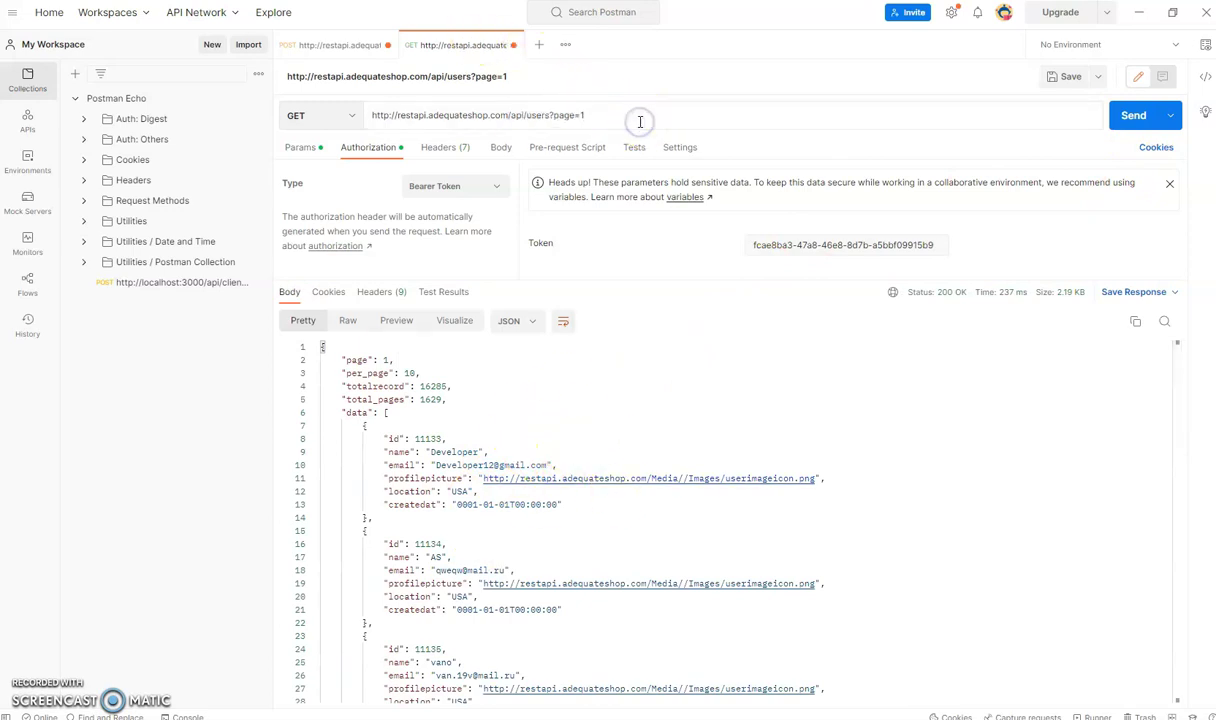
{"action": "key", "text": "ctrl+a"}
{"action": "left_click", "coordinate": [662, 697]}
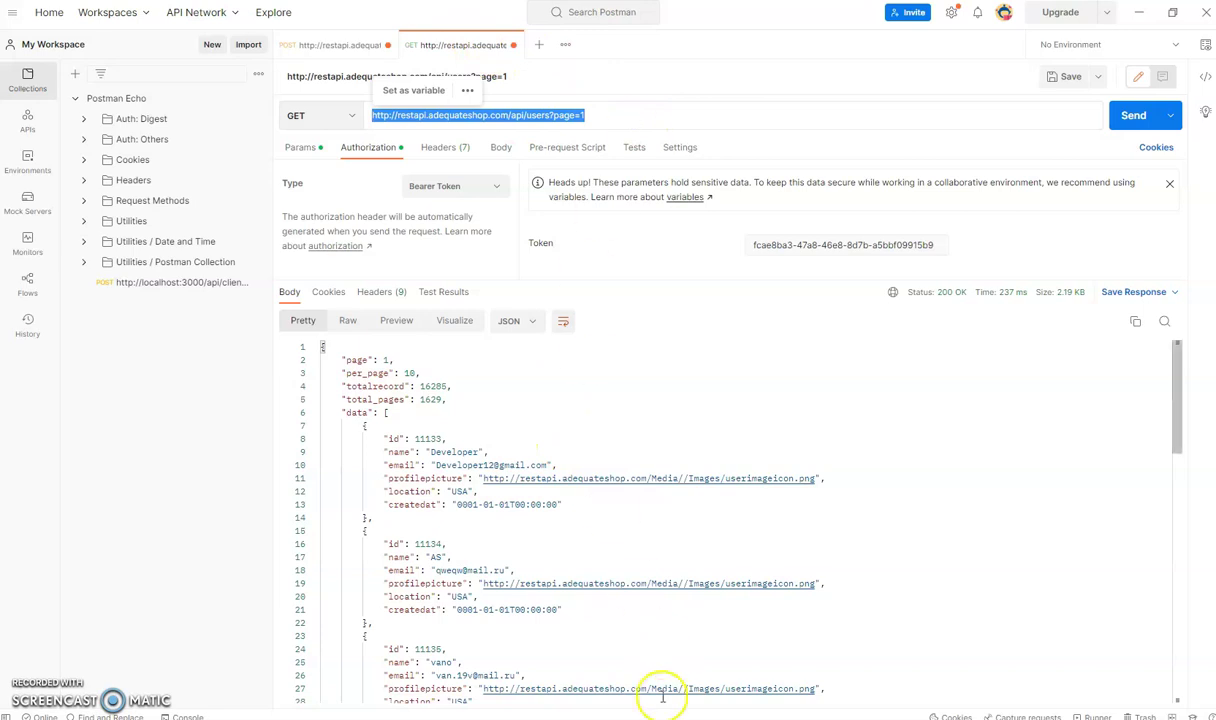
{"action": "key", "text": "alt+Tab"}
{"action": "left_click", "coordinate": [815, 310]}
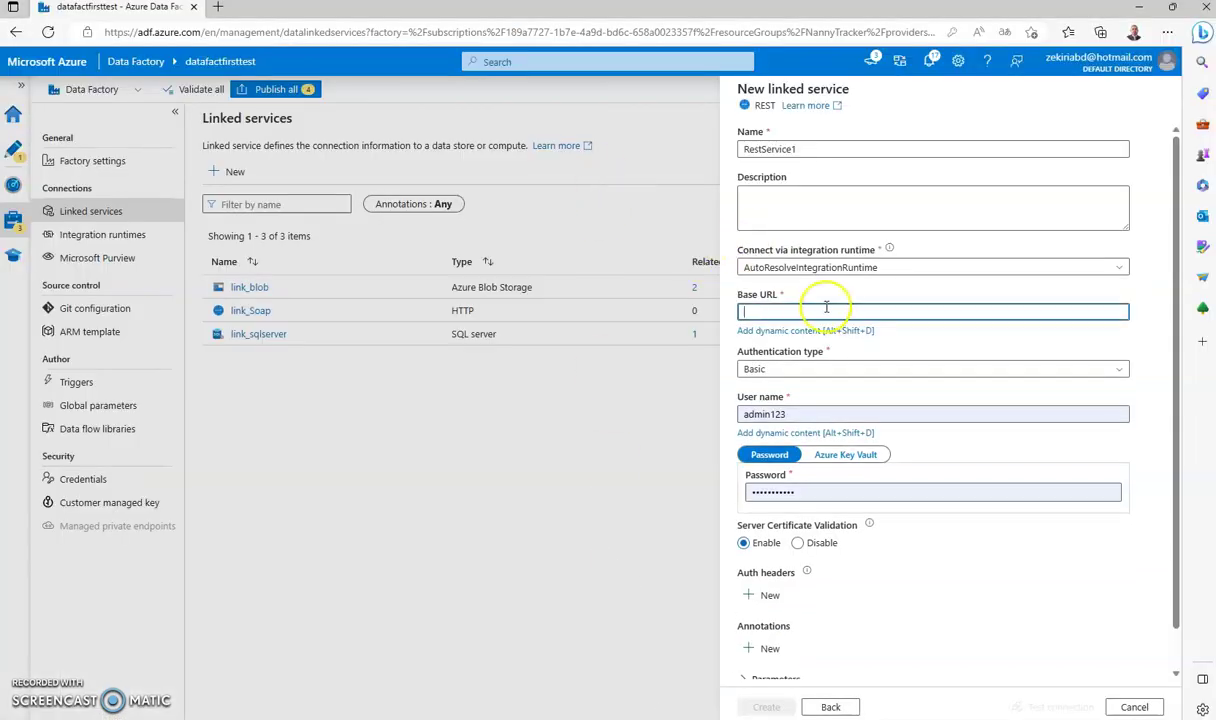
{"action": "key", "text": "ctrl+v"}
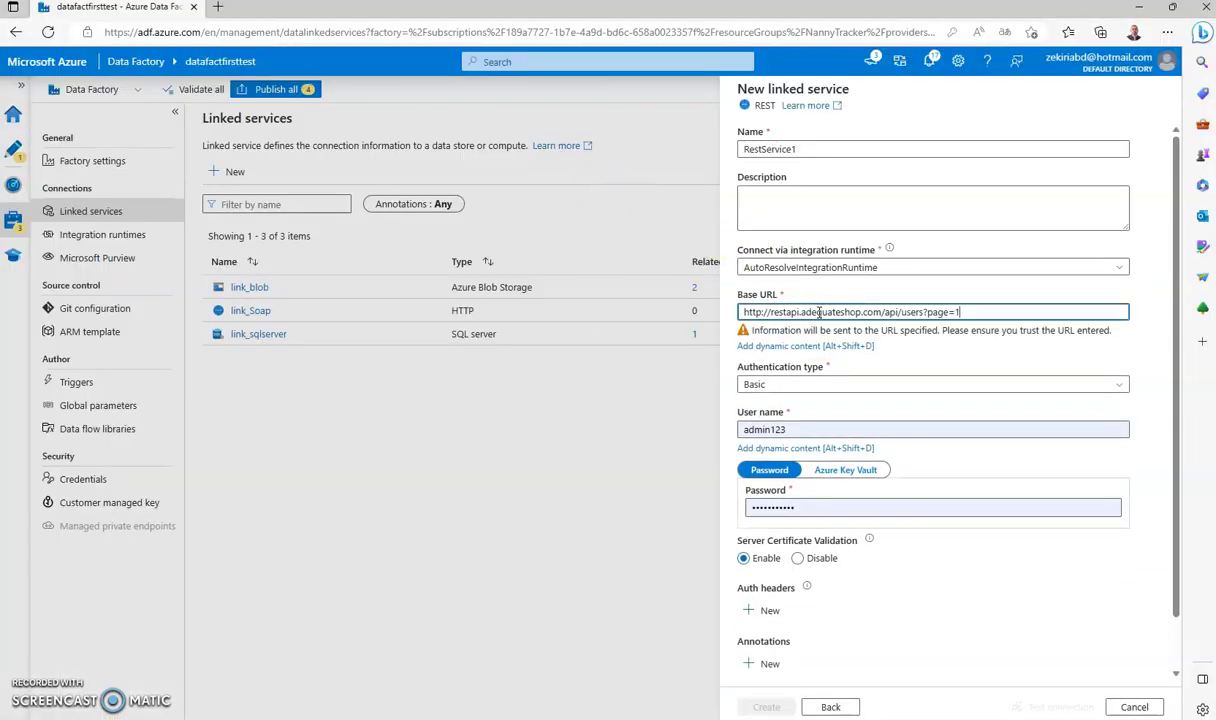
{"action": "left_click", "coordinate": [876, 305]}
{"action": "left_click_drag", "start_coordinate": [881, 312], "coordinate": [900, 375]}
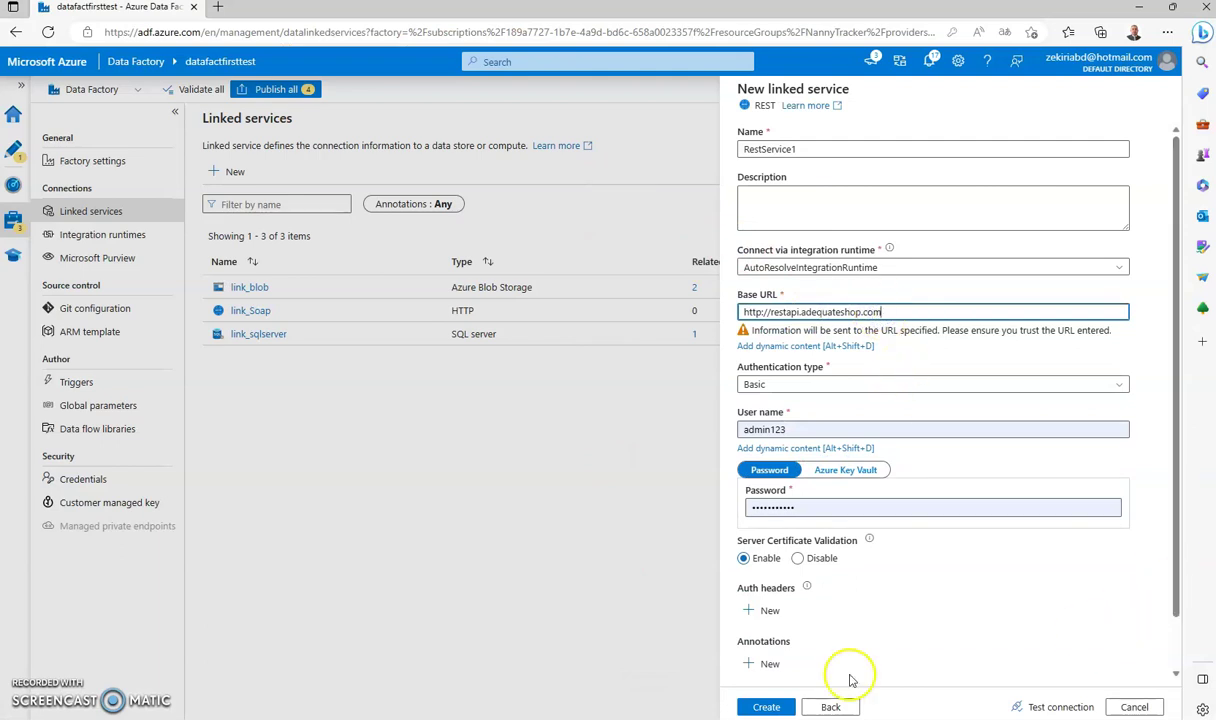
{"action": "left_click", "coordinate": [163, 576]}
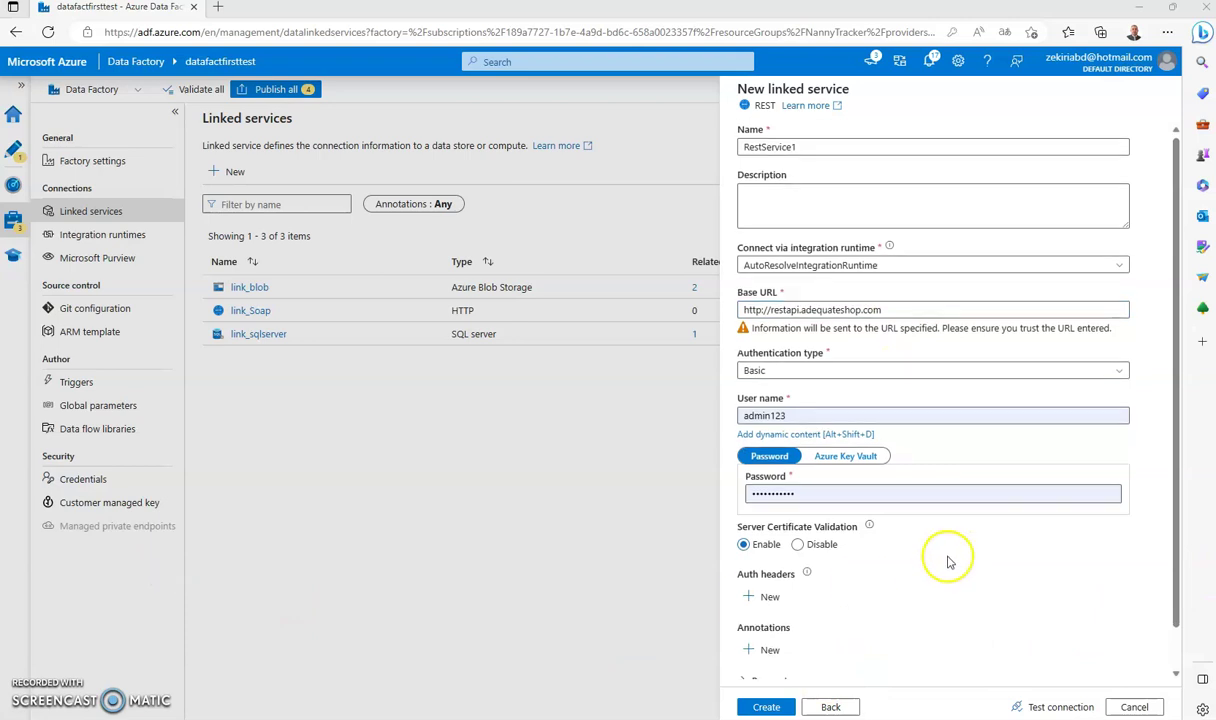
Test the REST linked service's connection and create the linked service
{"action": "scroll", "coordinate": [990, 600], "scroll_direction": "down", "scroll_amount": 1}
{"action": "left_click", "coordinate": [1062, 707]}
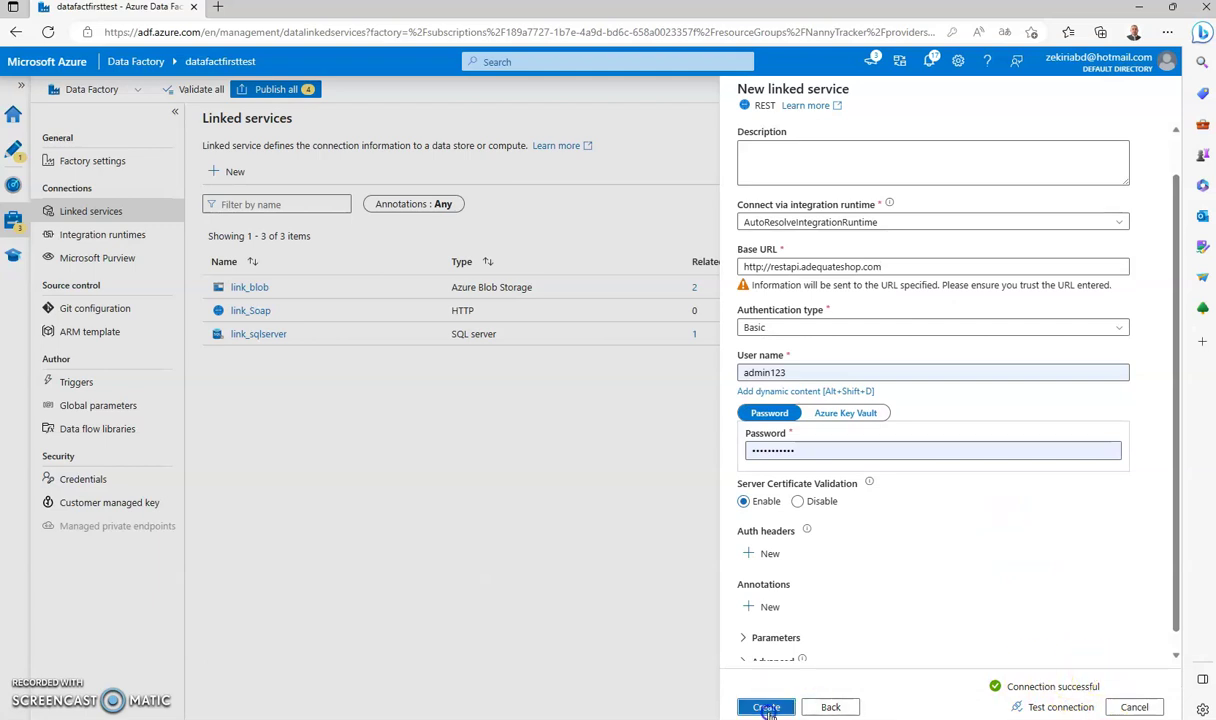
{"action": "left_click", "coordinate": [767, 708]}
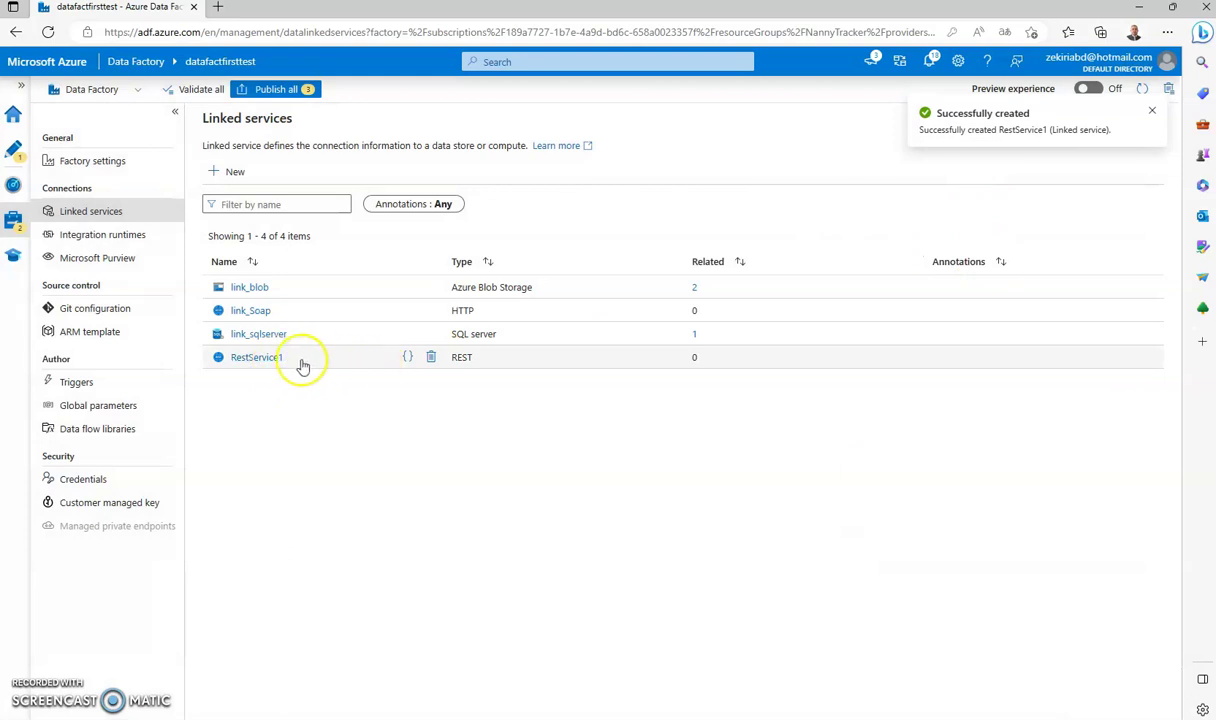
Open RestService1 to check its base URL and authentication settings, and return to the linked services list without changes
{"action": "left_click", "coordinate": [270, 359]}
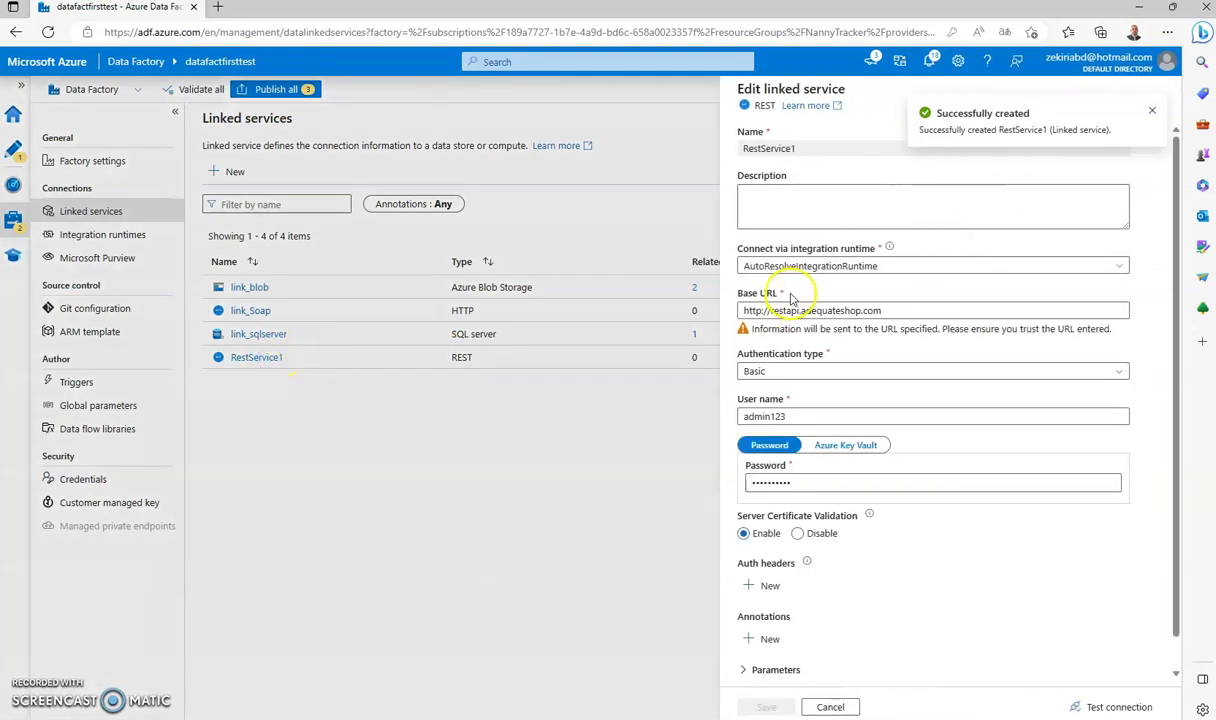
{"action": "left_click", "coordinate": [1152, 111]}
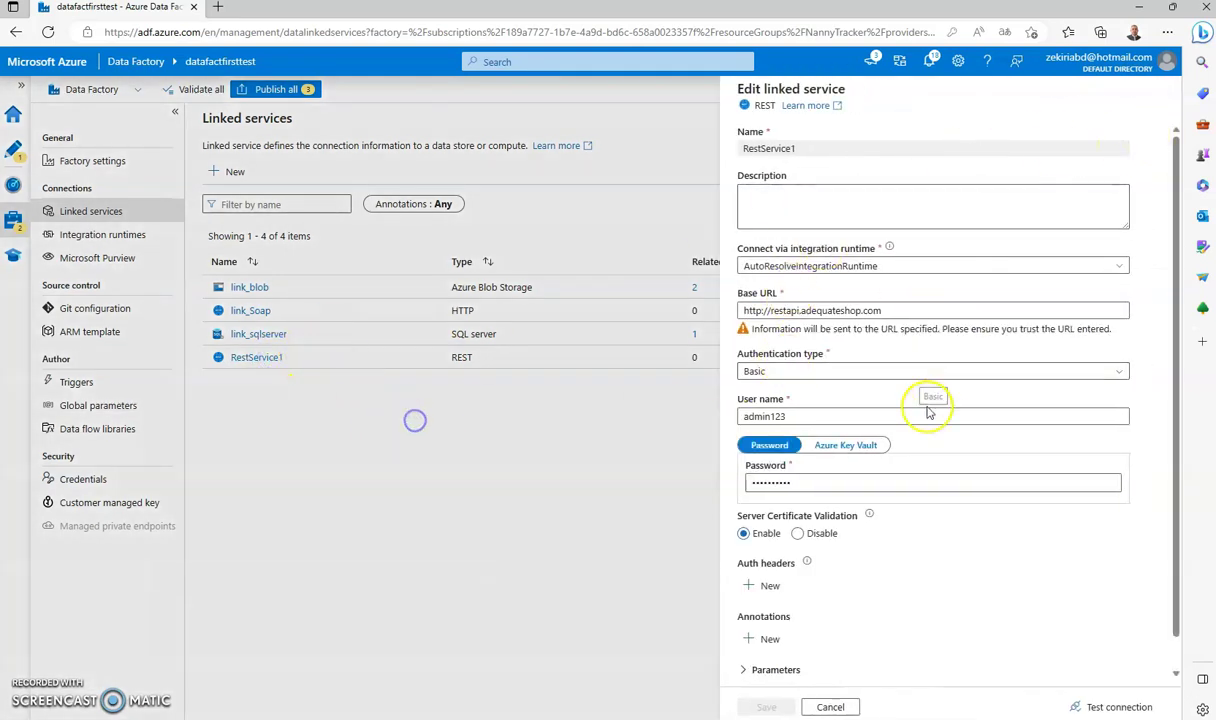
{"action": "left_click", "coordinate": [830, 707]}
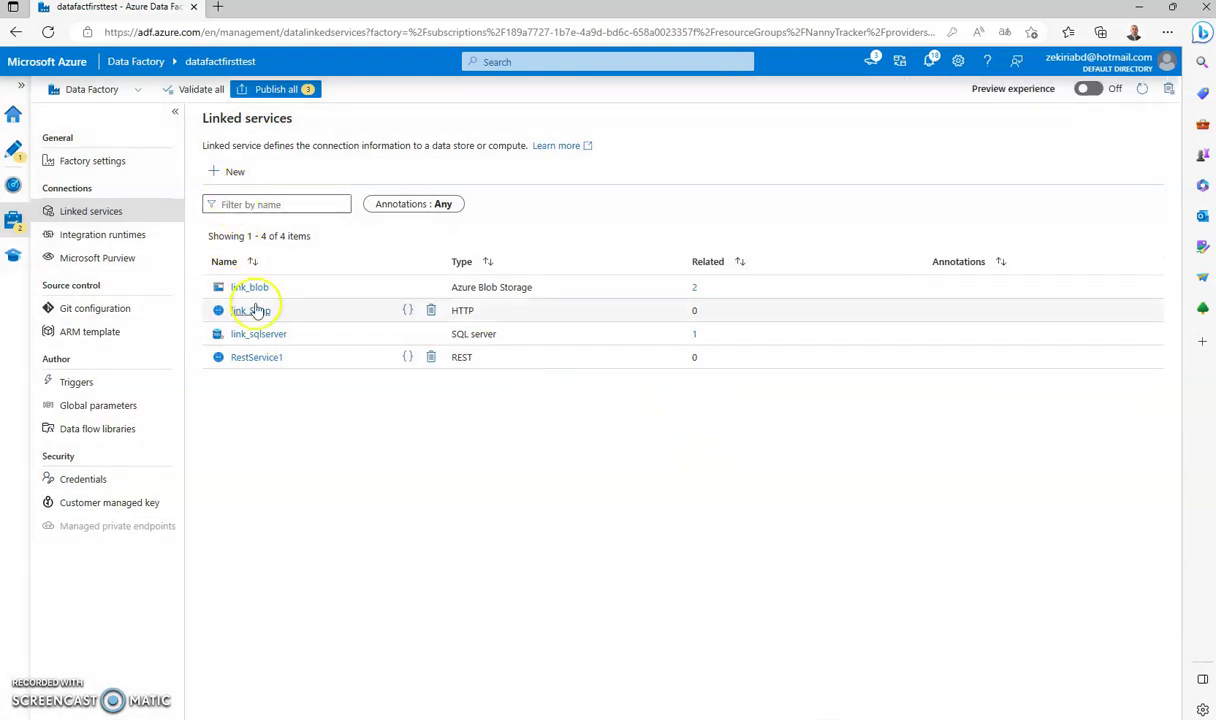
{"action": "left_click", "coordinate": [90, 211]}
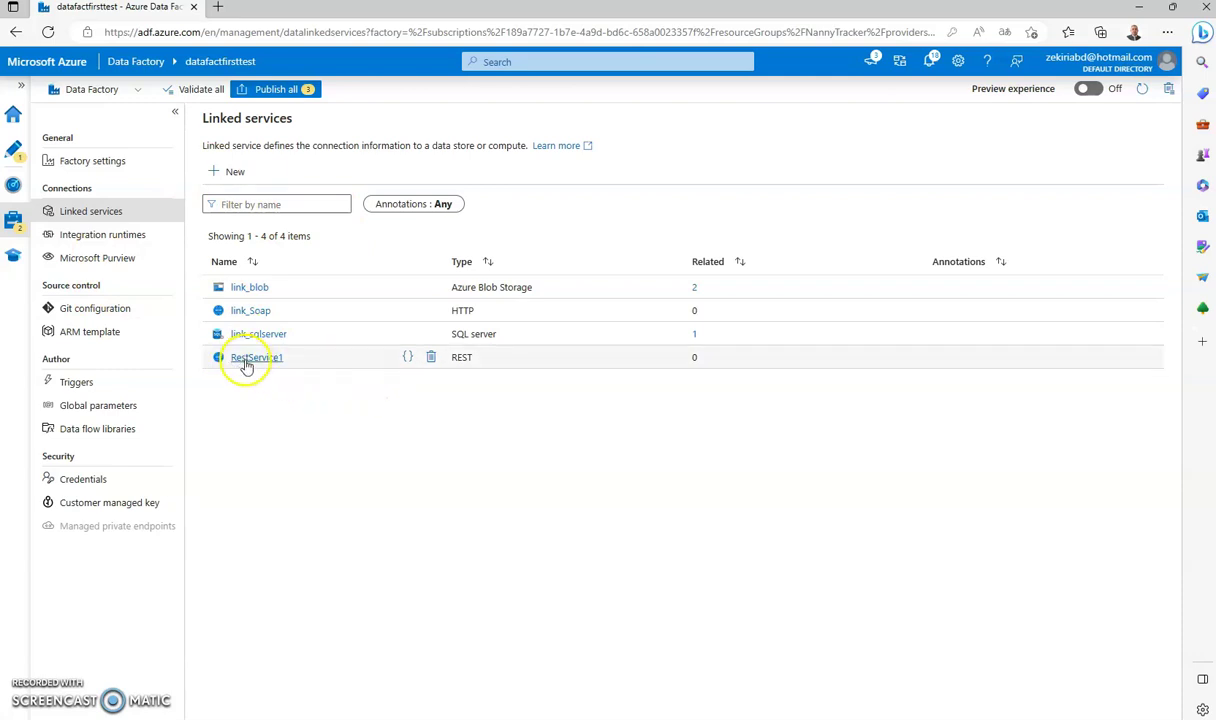
Create a REST dataset named RestResource1 that uses the RestService1 linked service
{"action": "left_click", "coordinate": [13, 148]}
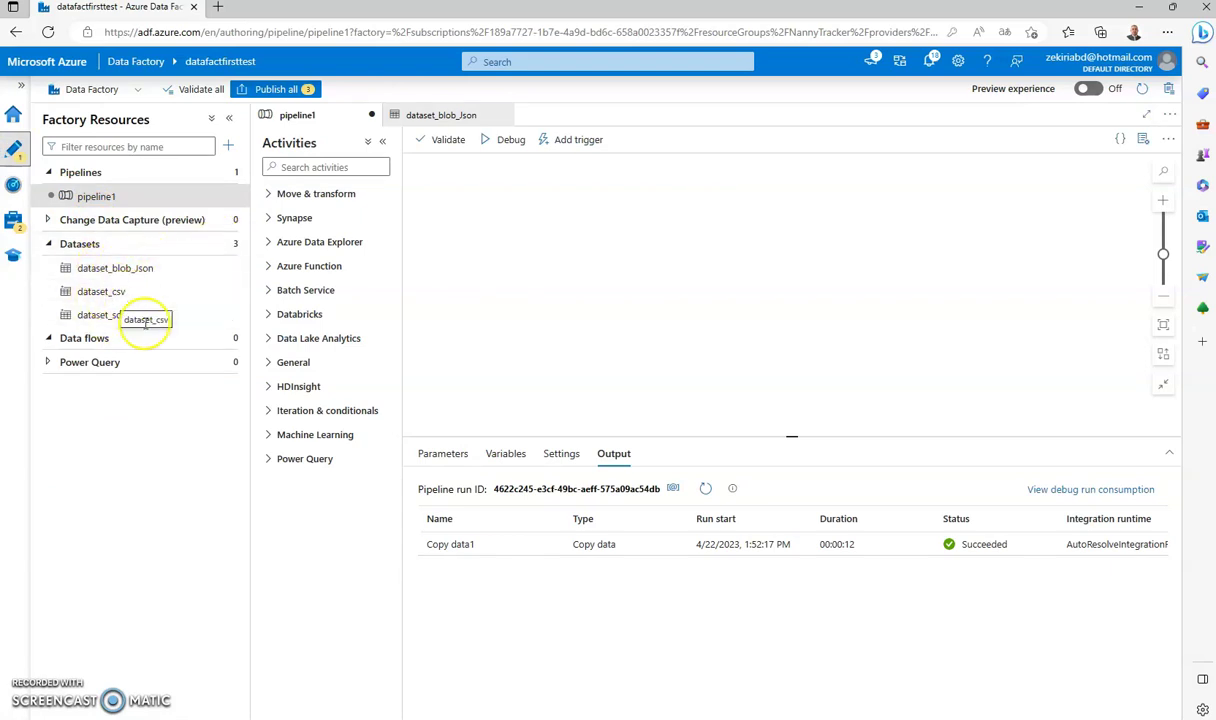
{"action": "left_click", "coordinate": [224, 244]}
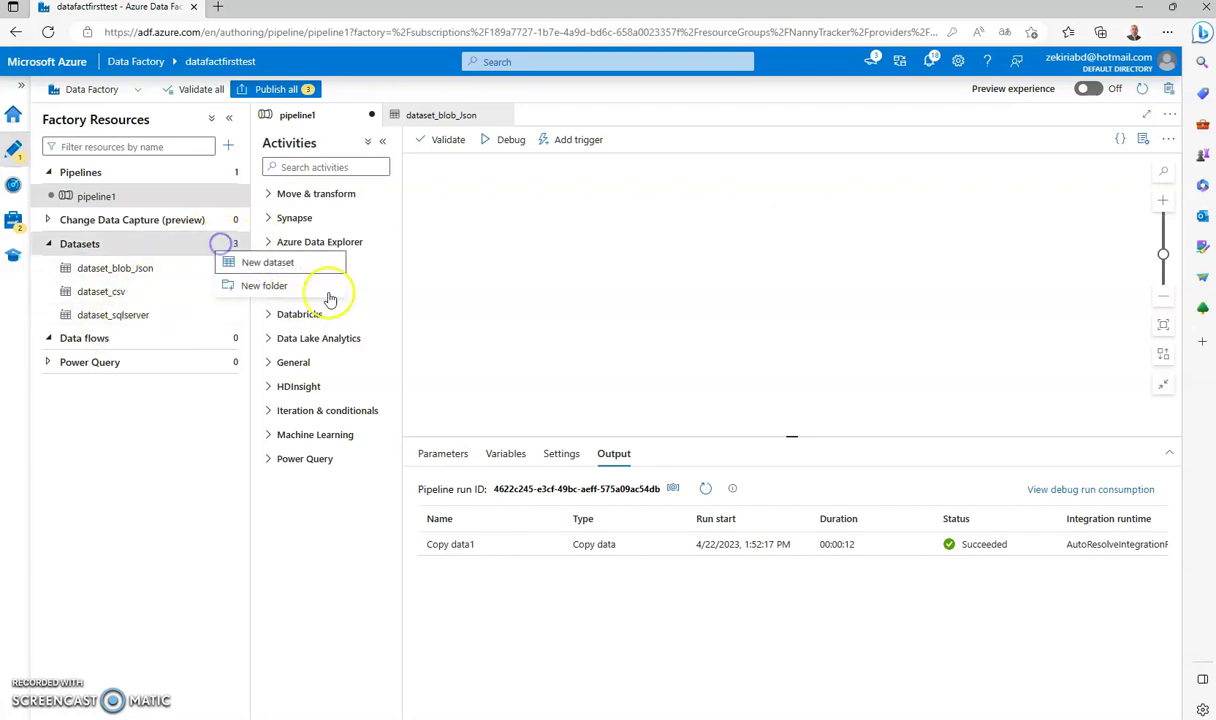
{"action": "left_click", "coordinate": [280, 263]}
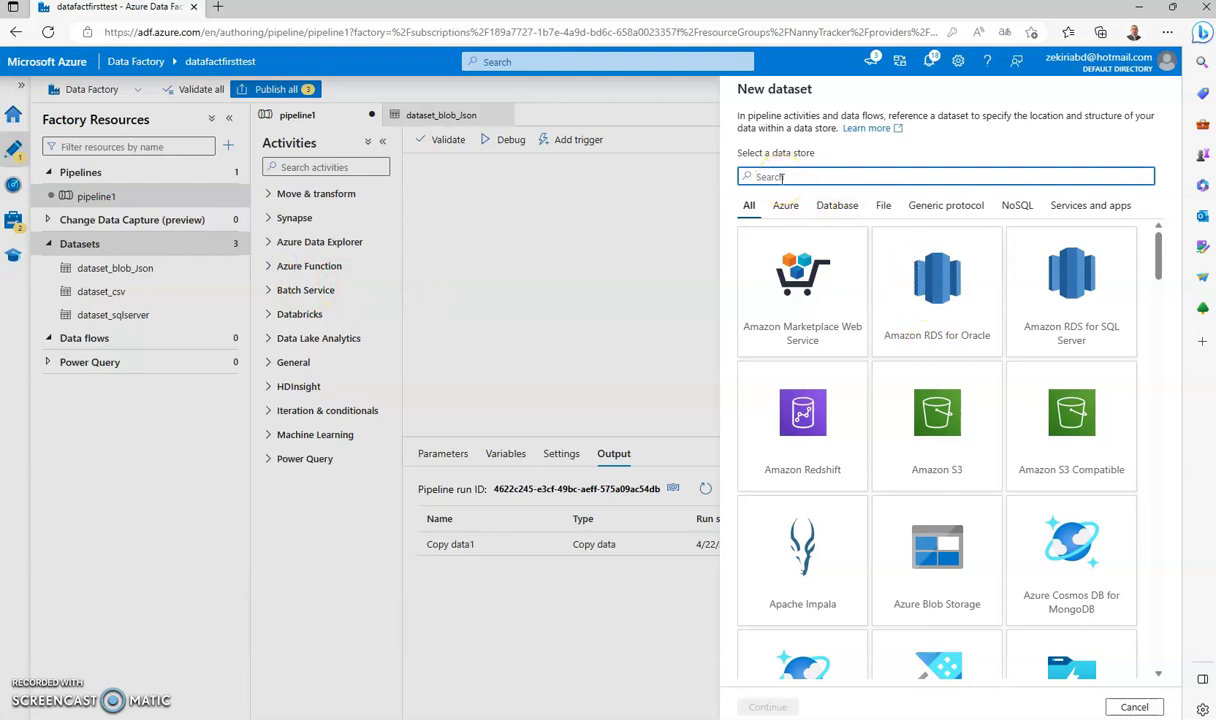
{"action": "type", "text": "rest"}
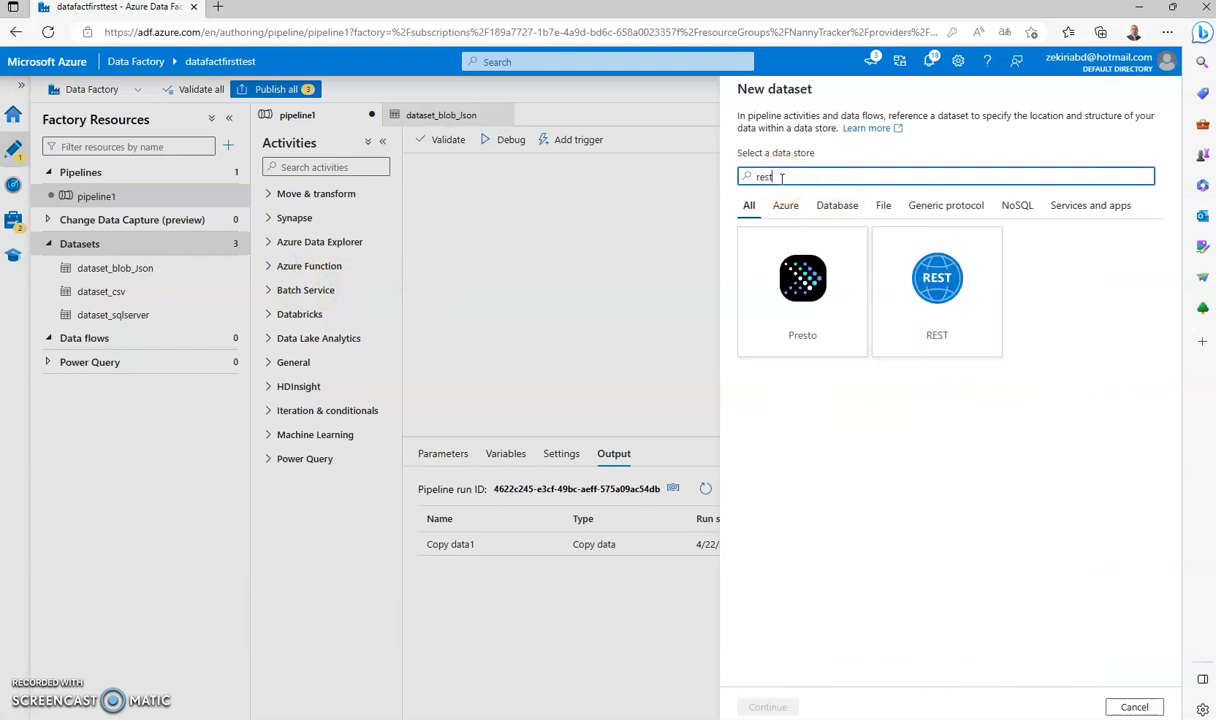
{"action": "left_click", "coordinate": [931, 287]}
{"action": "left_click", "coordinate": [769, 707]}
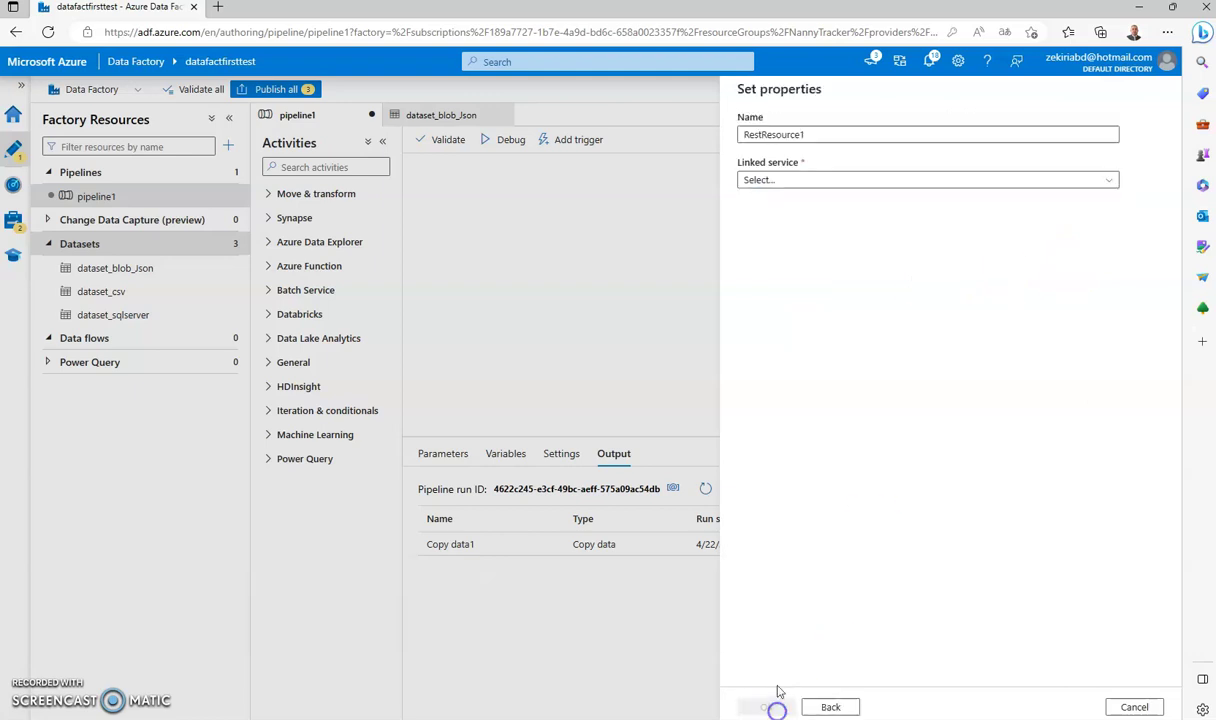
{"action": "left_click", "coordinate": [1109, 183]}
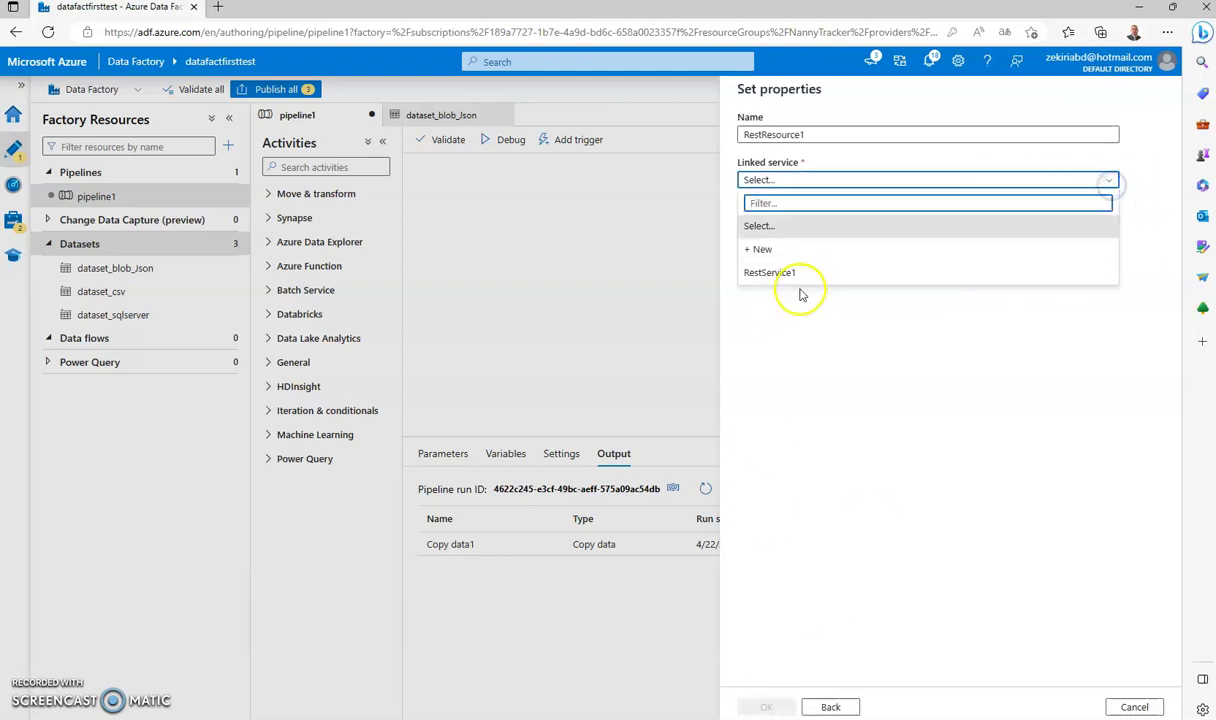
{"action": "left_click", "coordinate": [765, 272]}
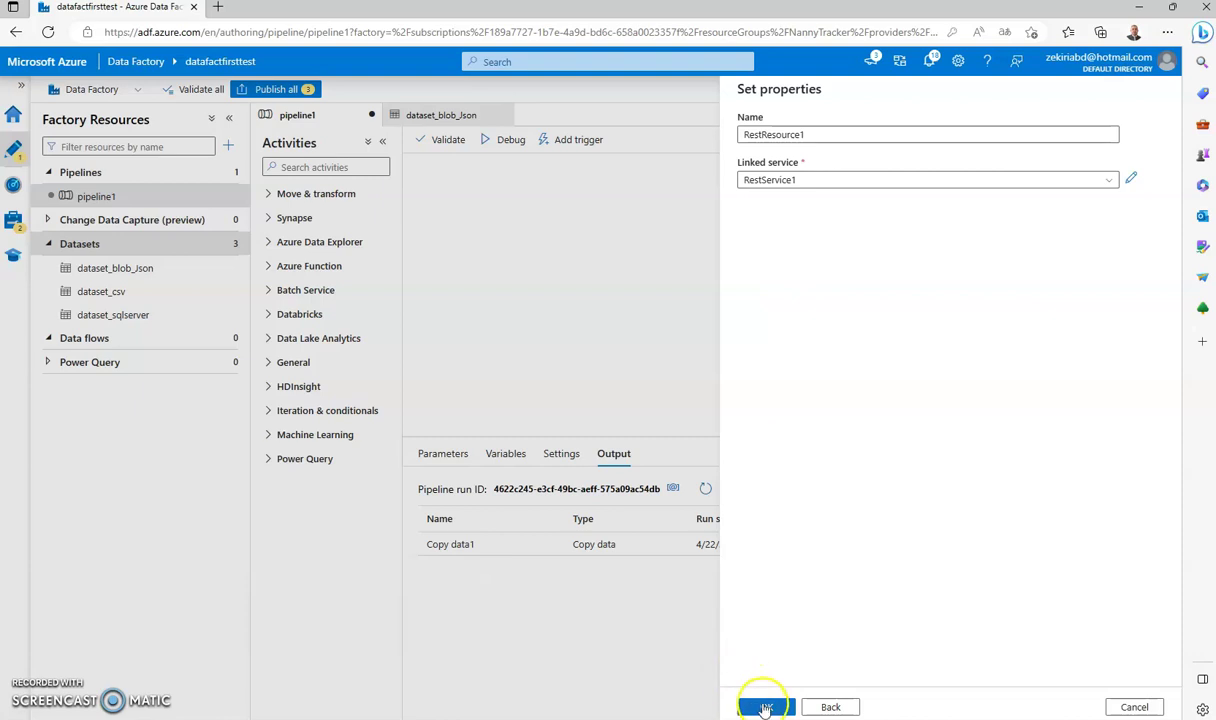
{"action": "left_click", "coordinate": [765, 707]}
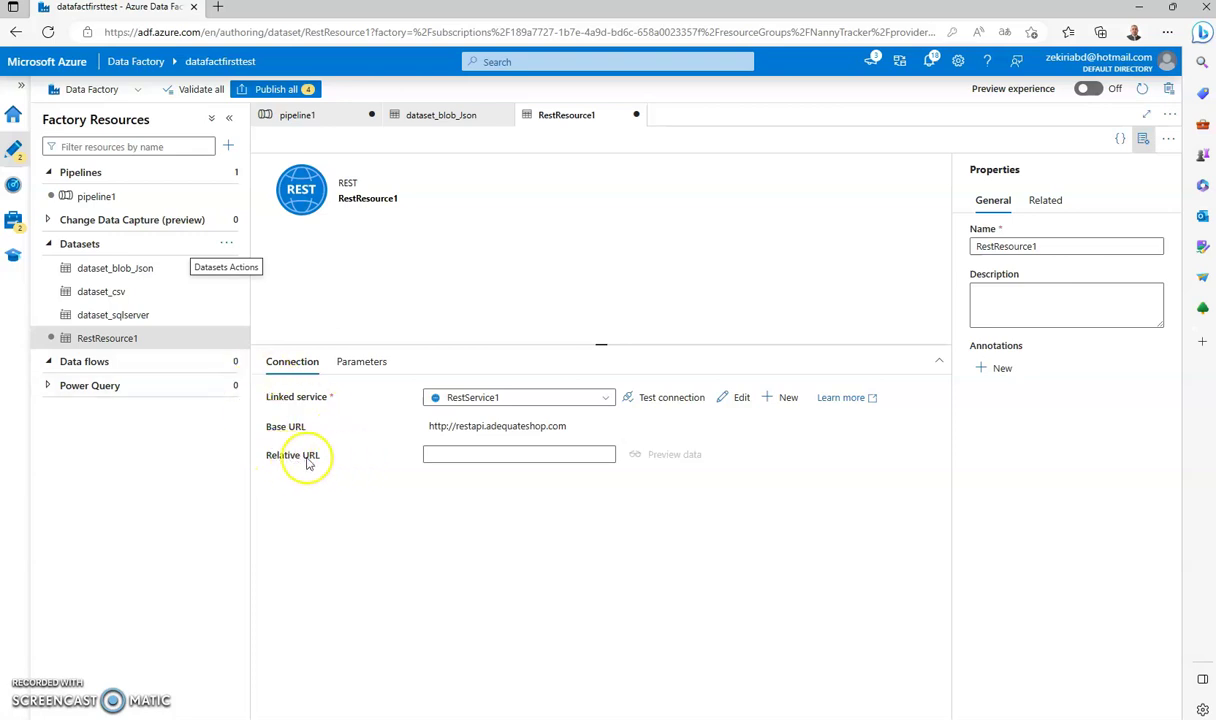
Copy the path after the domain from the GET users request in Postman and set the REST dataset's relative URL to /api/users?page=1
{"action": "left_click", "coordinate": [465, 454]}
{"action": "key", "text": "alt+Tab"}
{"action": "left_click", "coordinate": [552, 115]}
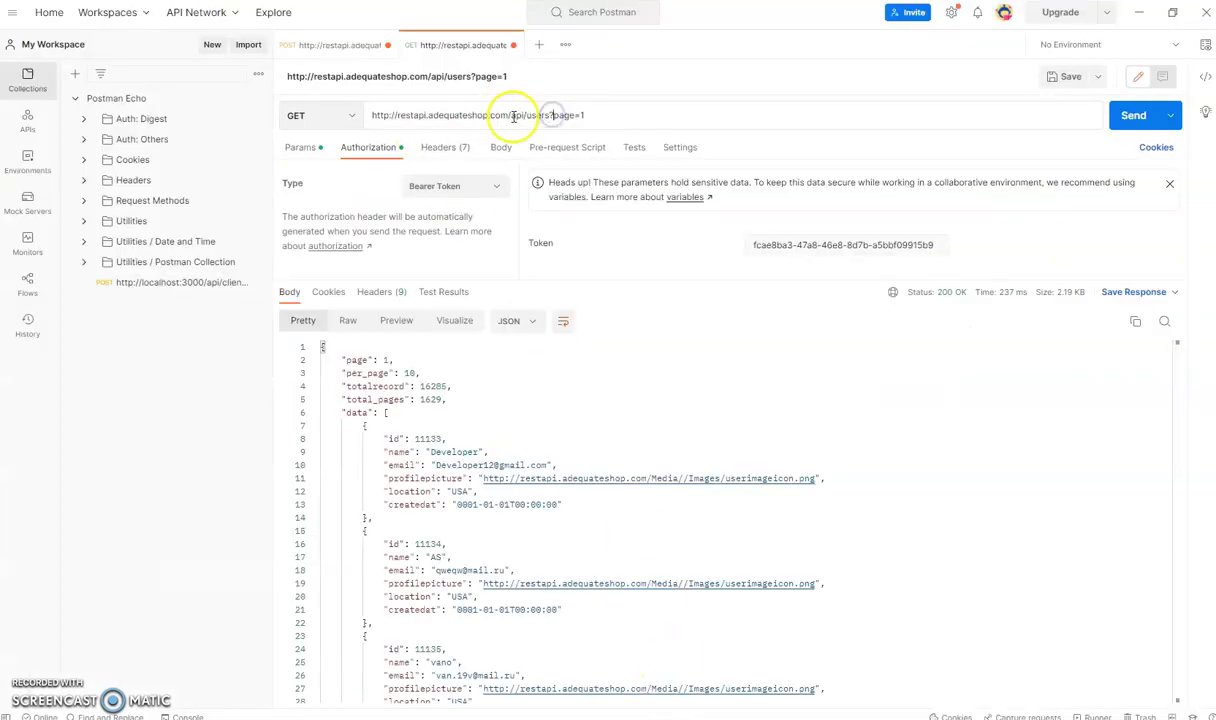
{"action": "left_click_drag", "start_coordinate": [622, 112], "coordinate": [622, 113]}
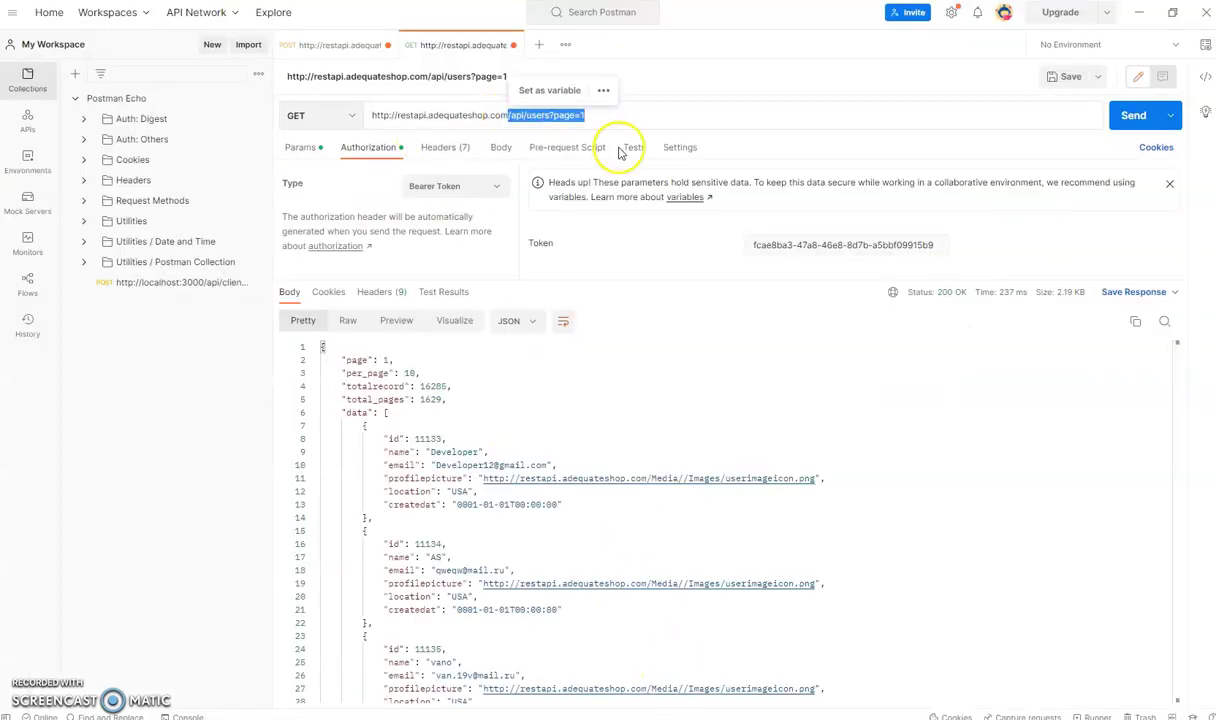
{"action": "left_click", "coordinate": [1136, 14]}
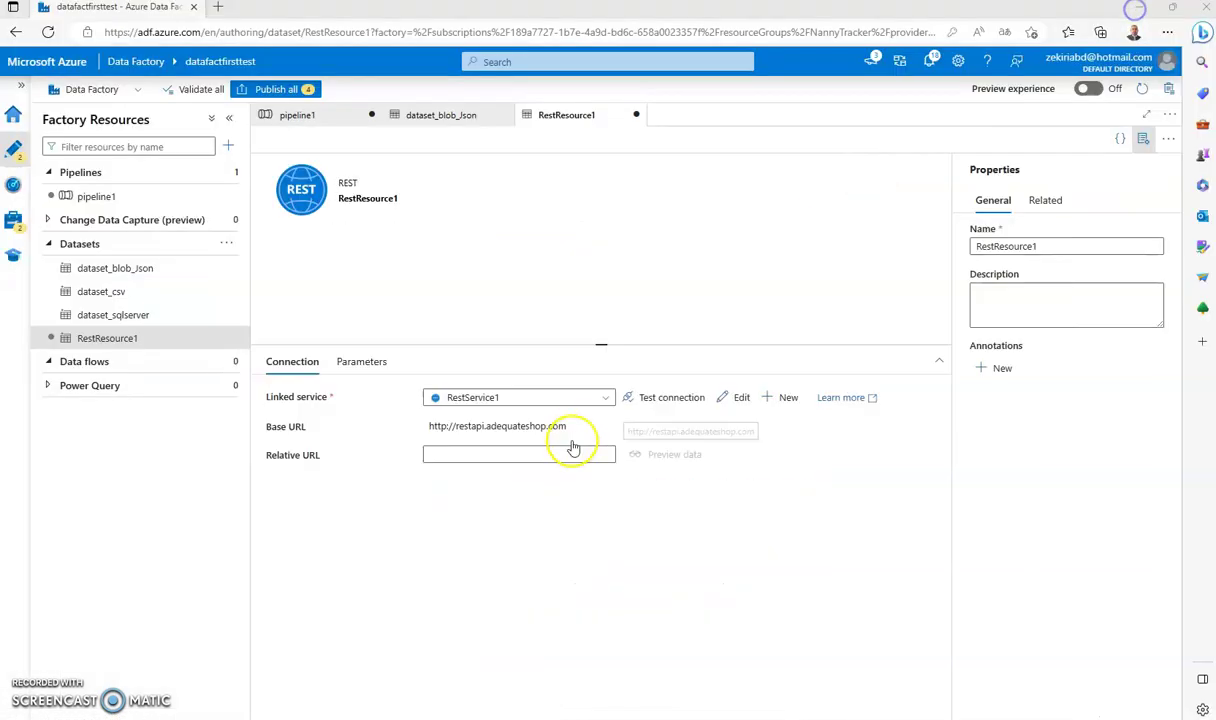
{"action": "left_click", "coordinate": [483, 455]}
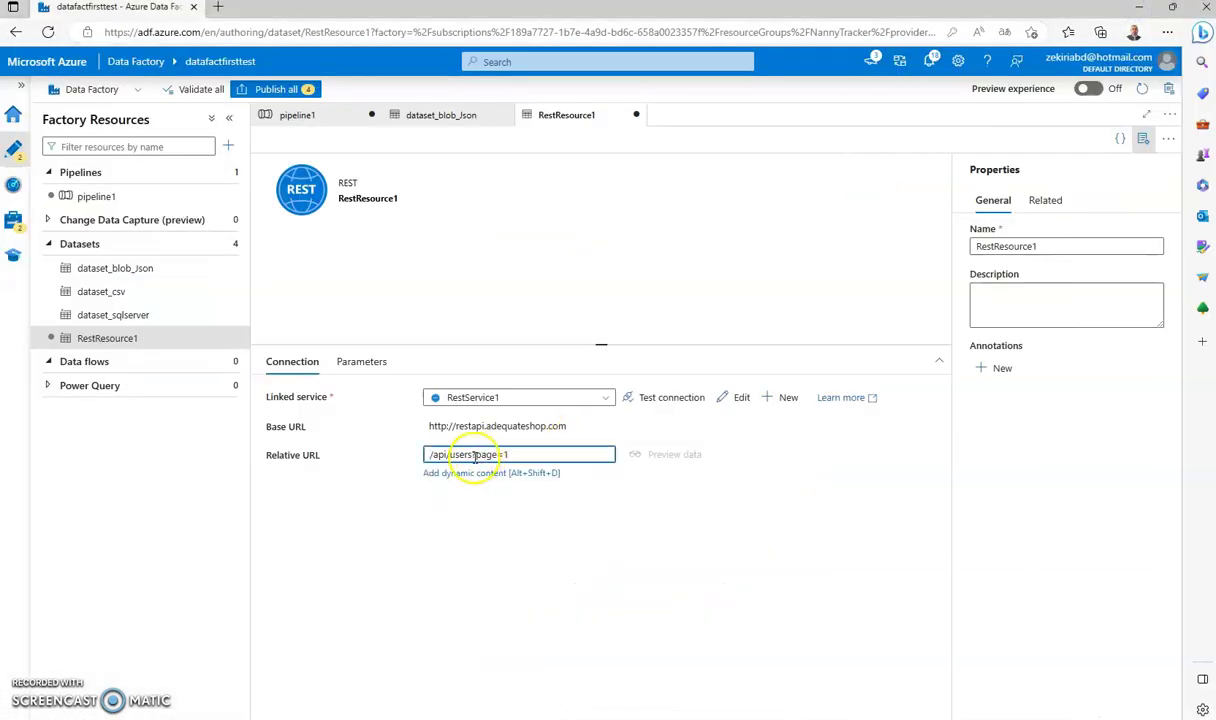
{"action": "left_click_drag", "start_coordinate": [428, 424], "coordinate": [565, 420]}
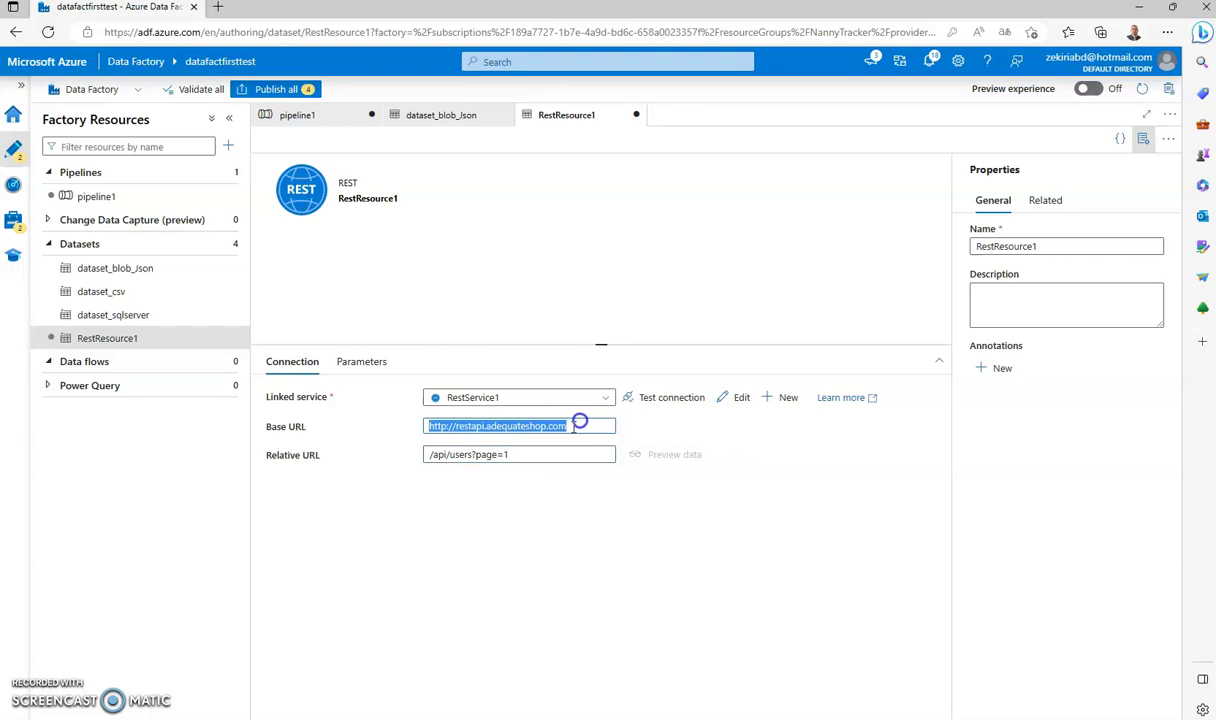
{"action": "triple_click", "coordinate": [447, 458]}
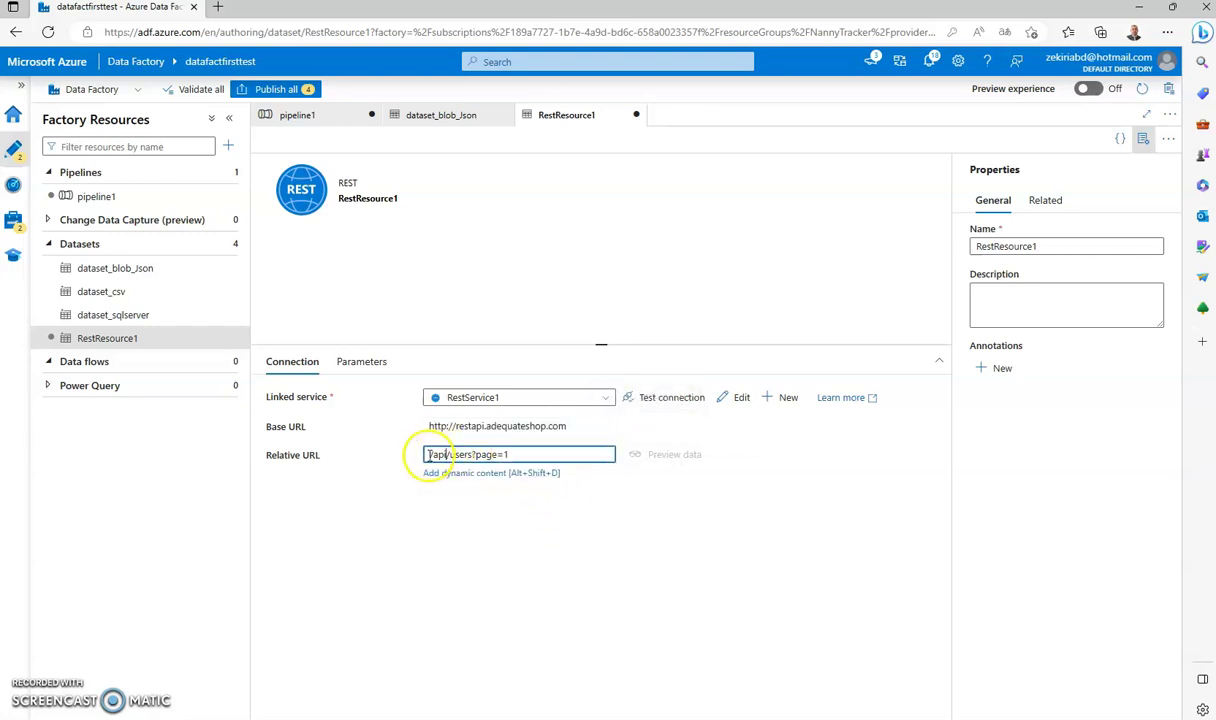
{"action": "left_click", "coordinate": [681, 537]}
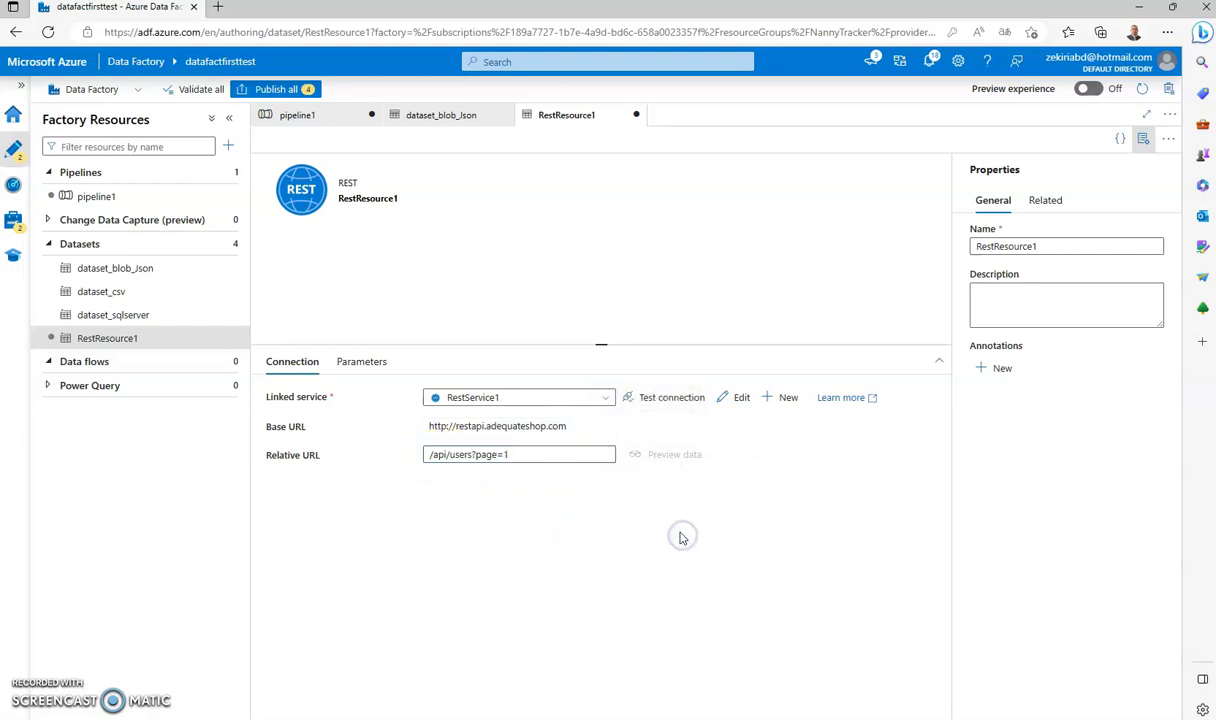
Test the REST dataset's connection and look at its parameters before returning to the connection settings
{"action": "left_click", "coordinate": [672, 398]}
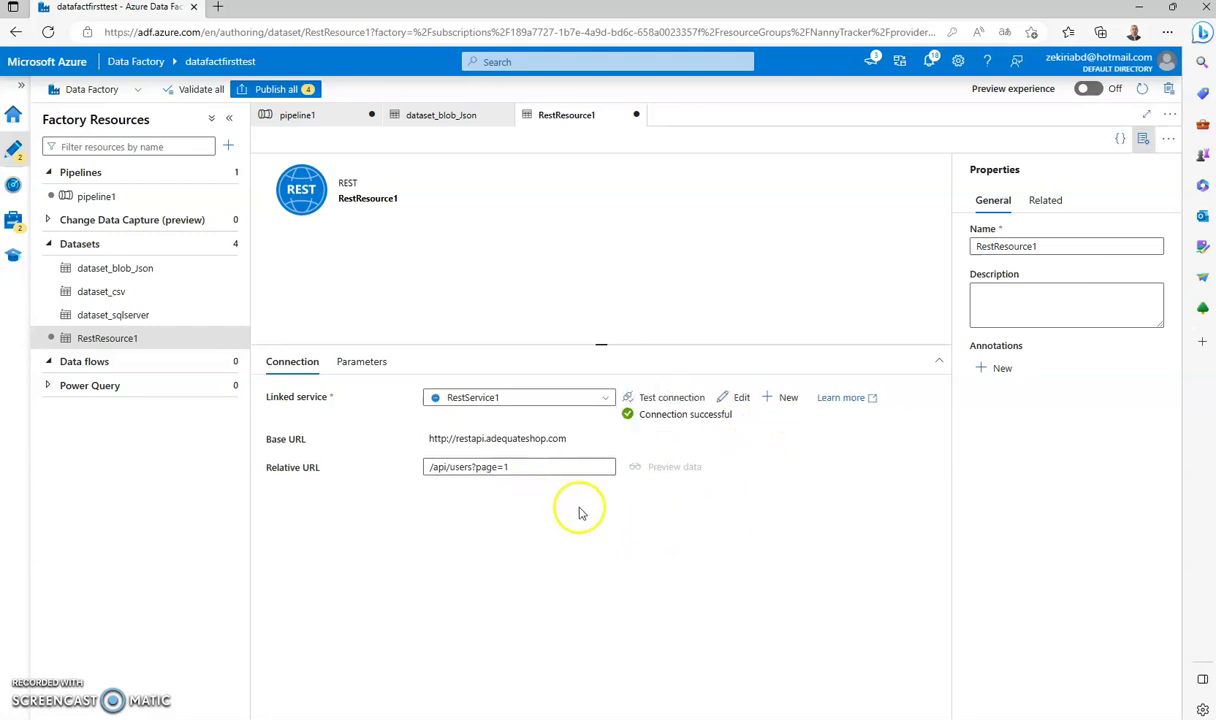
{"action": "left_click", "coordinate": [361, 361]}
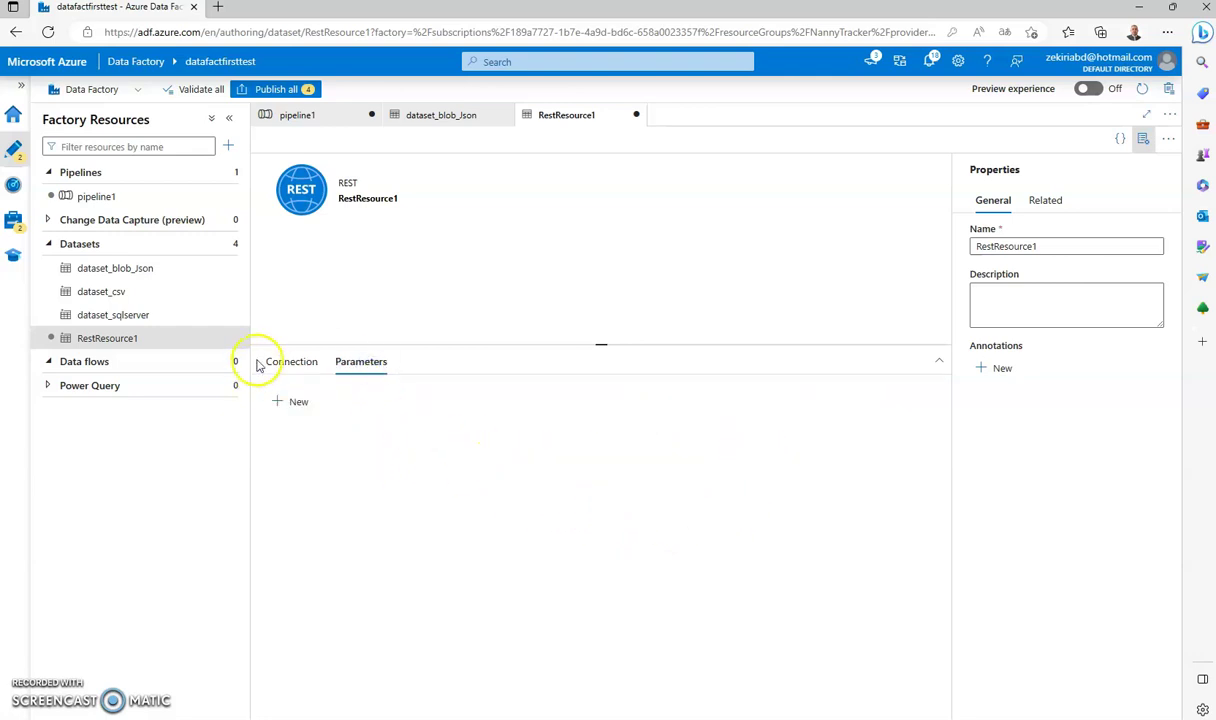
{"action": "left_click", "coordinate": [293, 361]}
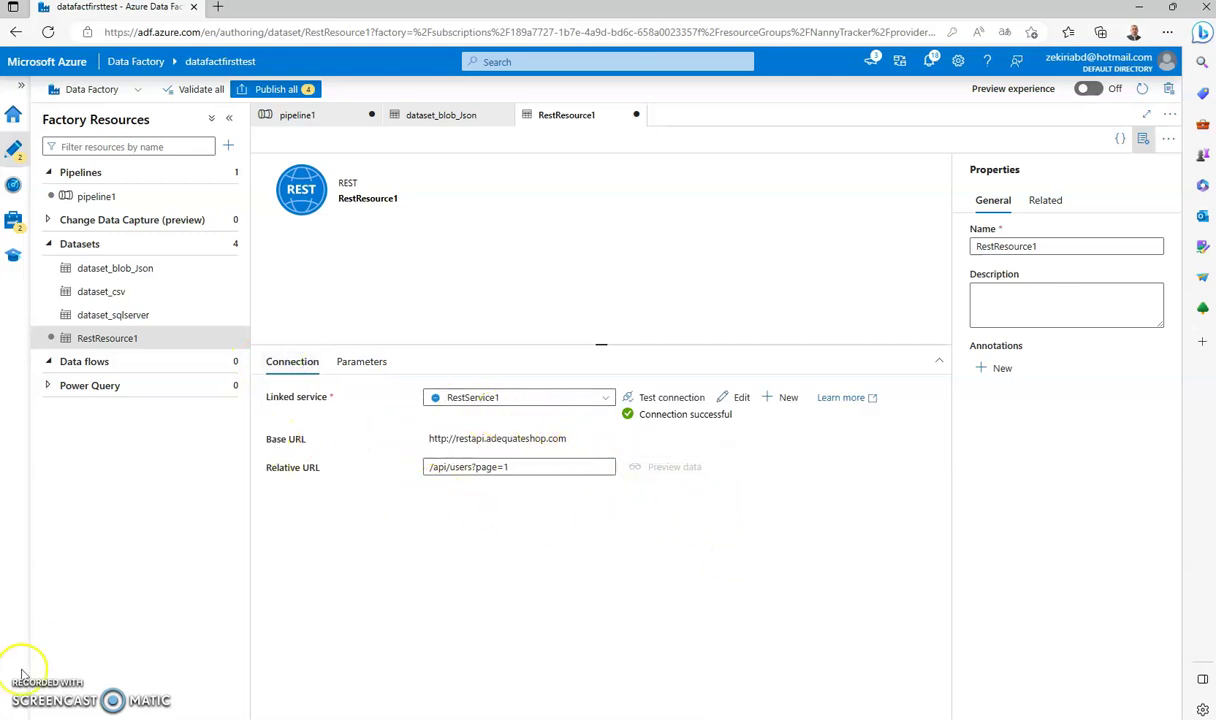
Rename the RestResource1 dataset as dataset_rest
{"action": "left_click", "coordinate": [231, 338]}
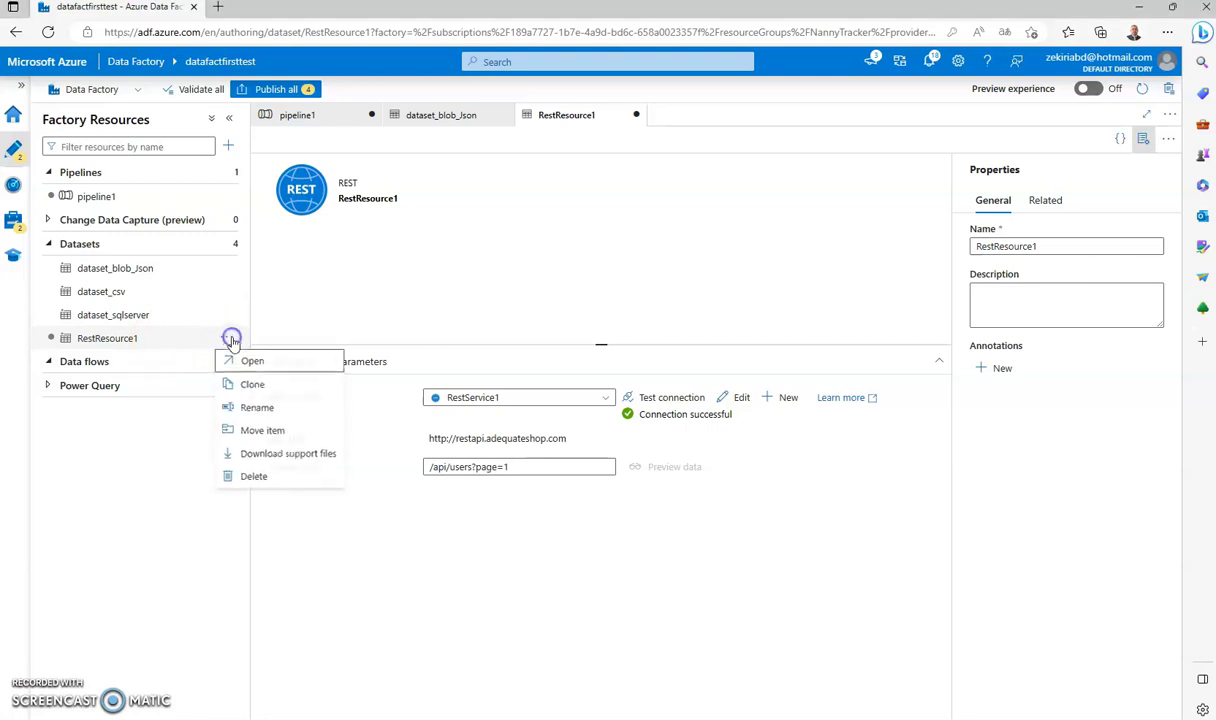
{"action": "left_click", "coordinate": [285, 408]}
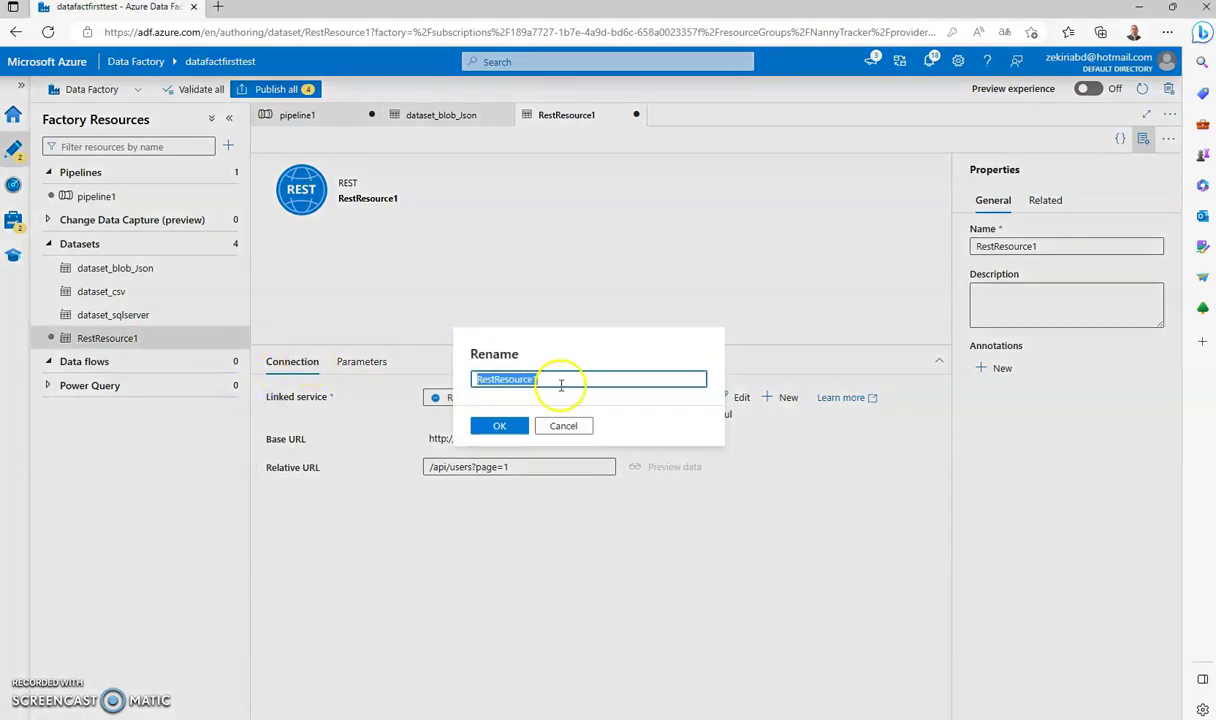
{"action": "key", "text": "BackSpace"}
{"action": "type", "text": "dataset"}
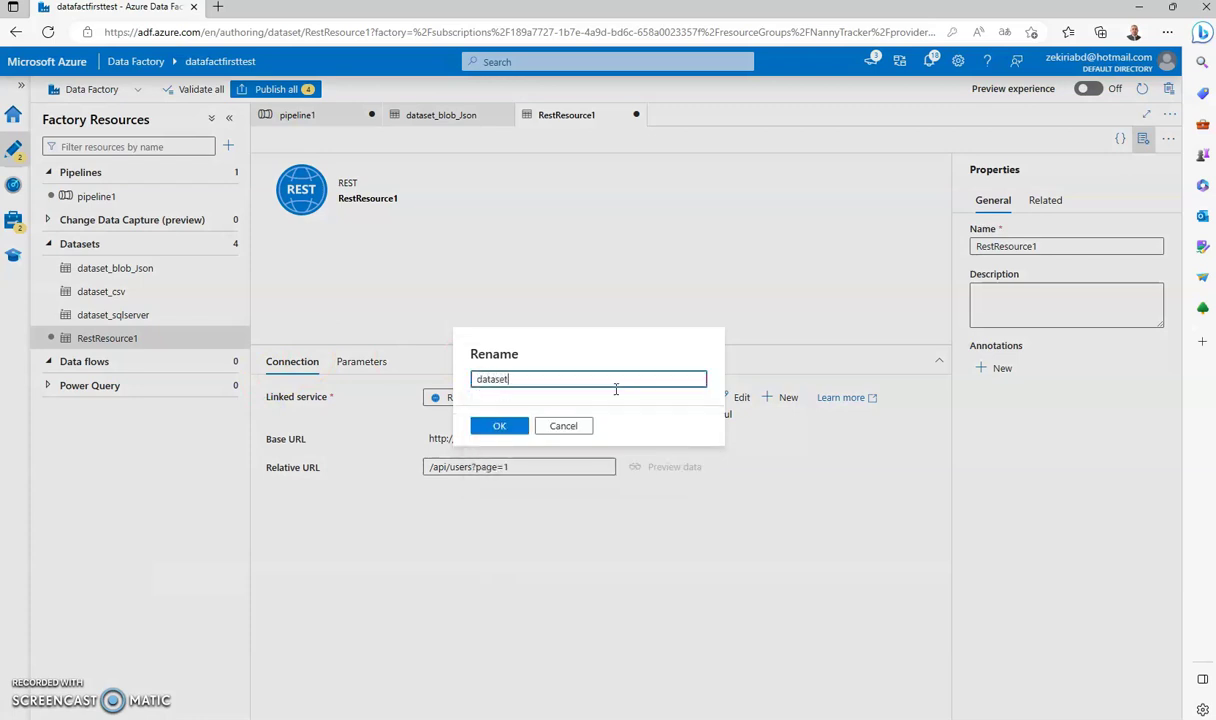
{"action": "type", "text": "_"}
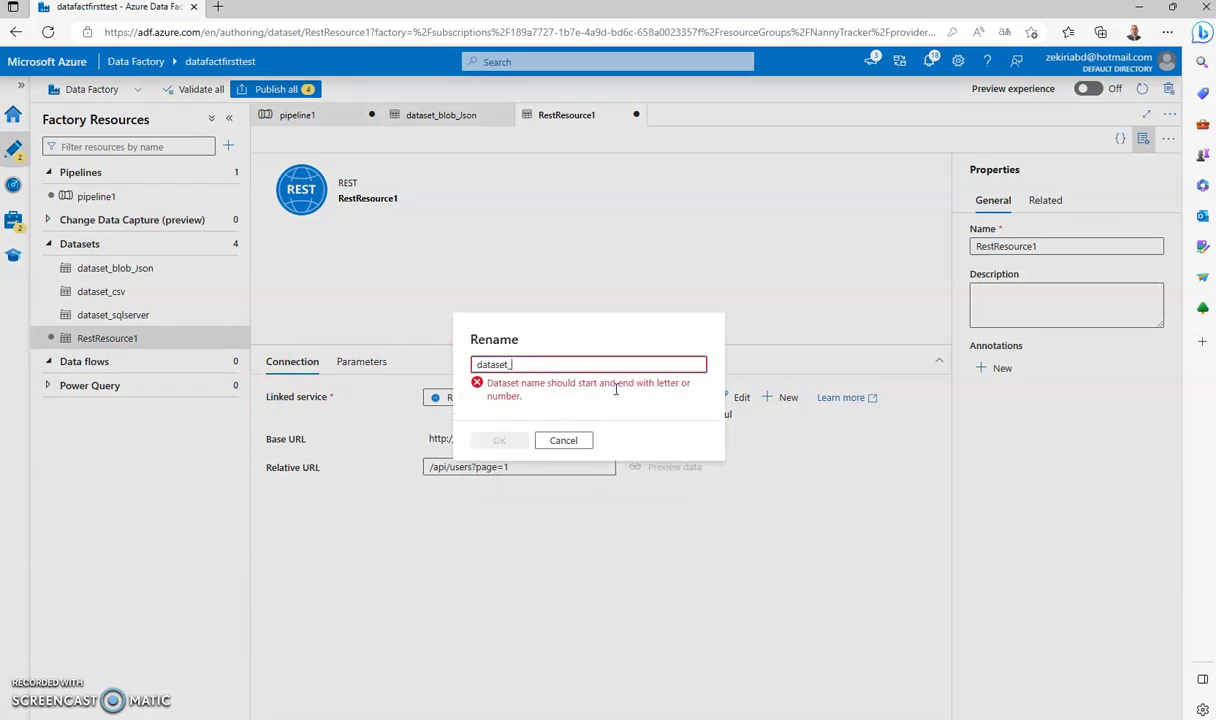
{"action": "type", "text": "rest"}
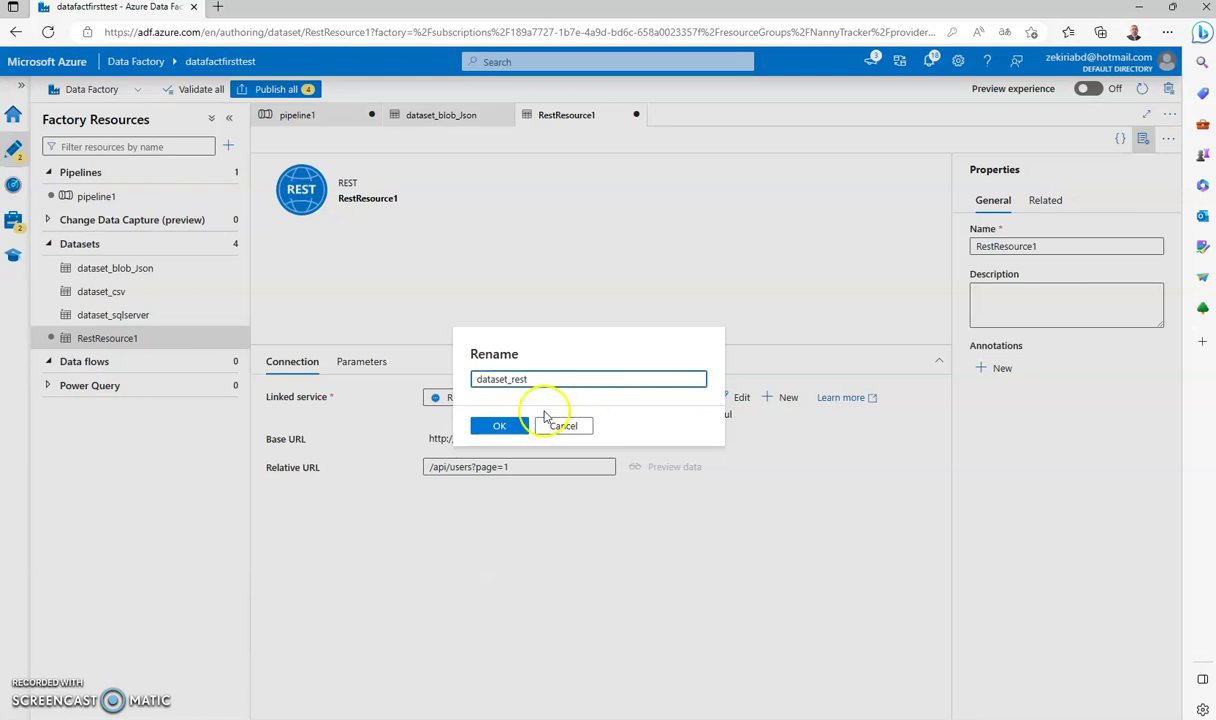
{"action": "left_click", "coordinate": [500, 426]}
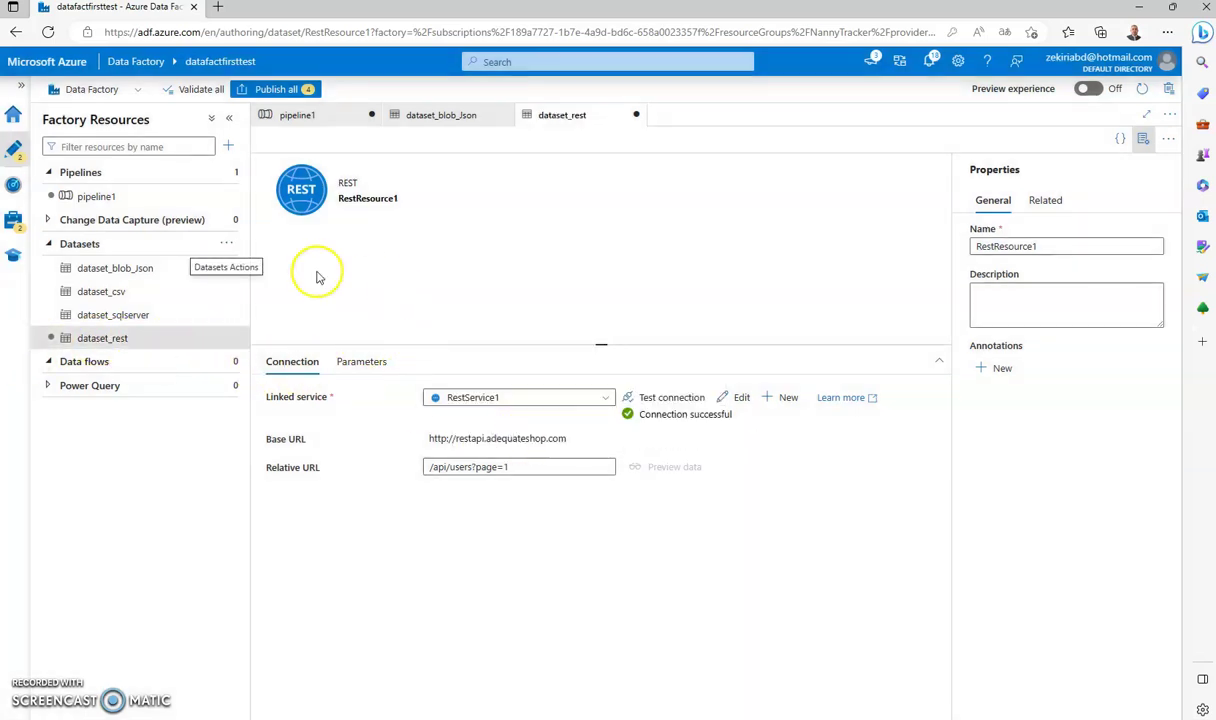
Add a Copy data activity to pipeline1 and set its source dataset to dataset_rest
{"action": "left_click", "coordinate": [92, 197]}
{"action": "left_click_drag", "start_coordinate": [291, 222], "coordinate": [515, 188]}
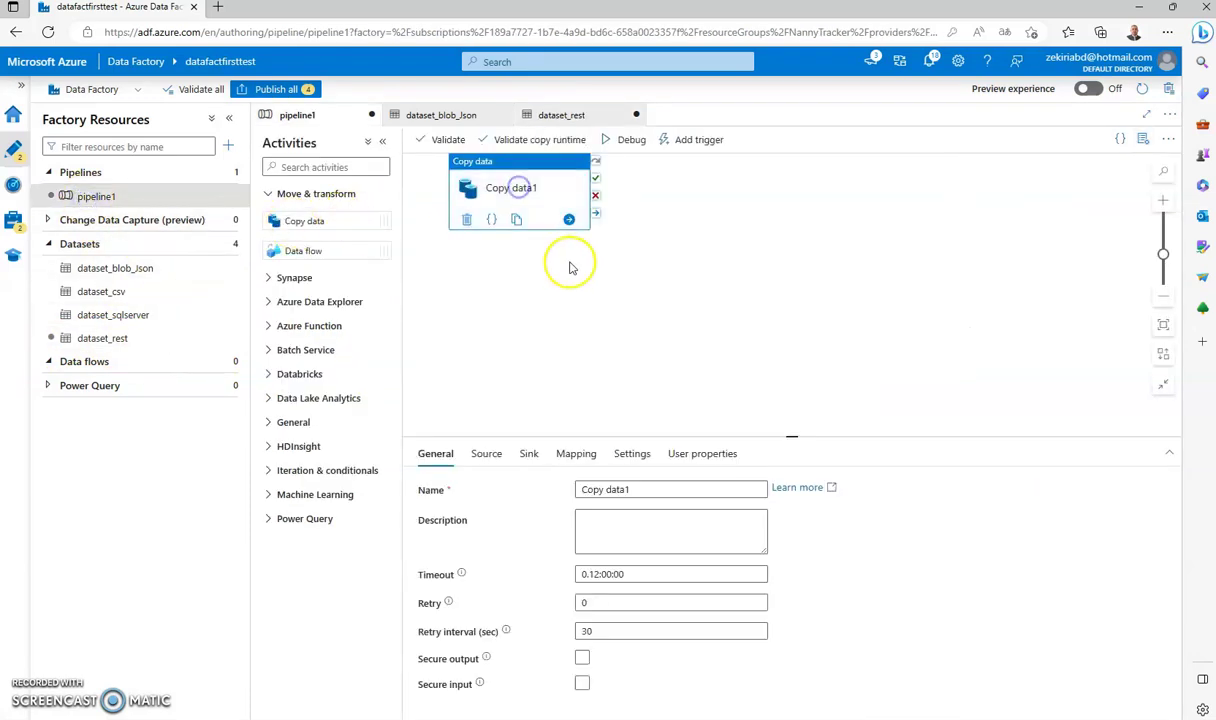
{"action": "left_click", "coordinate": [486, 454]}
{"action": "left_click", "coordinate": [760, 490]}
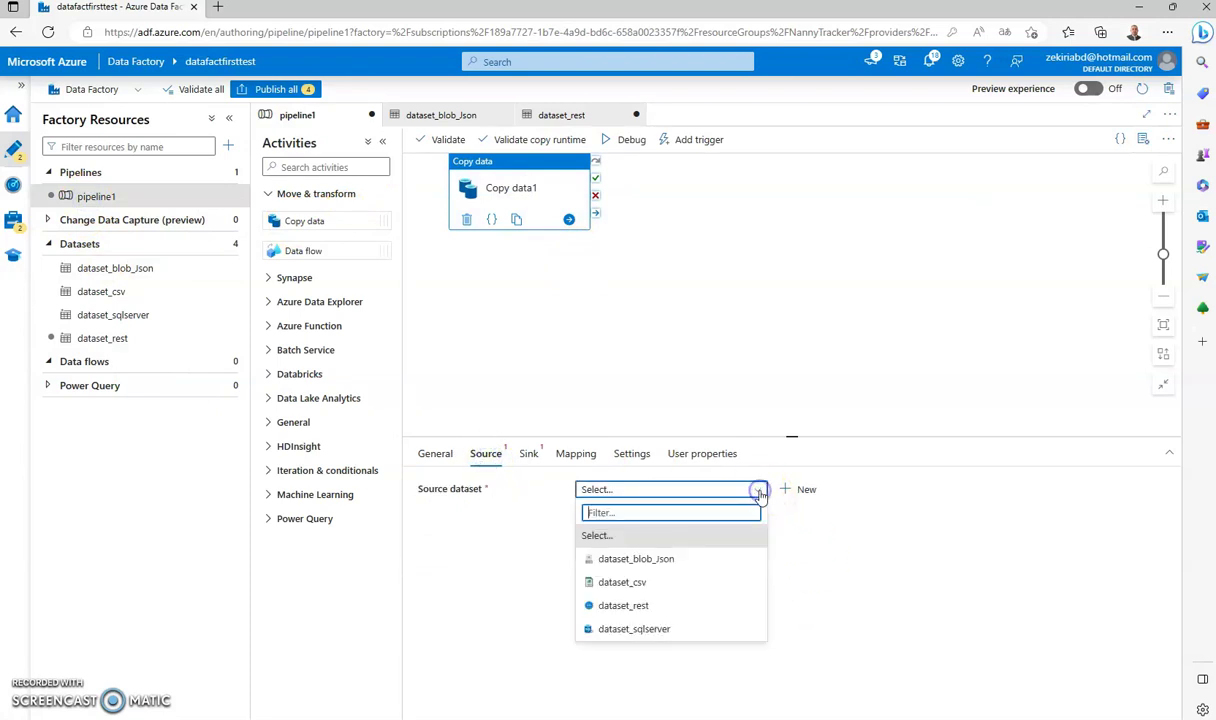
{"action": "left_click", "coordinate": [620, 608]}
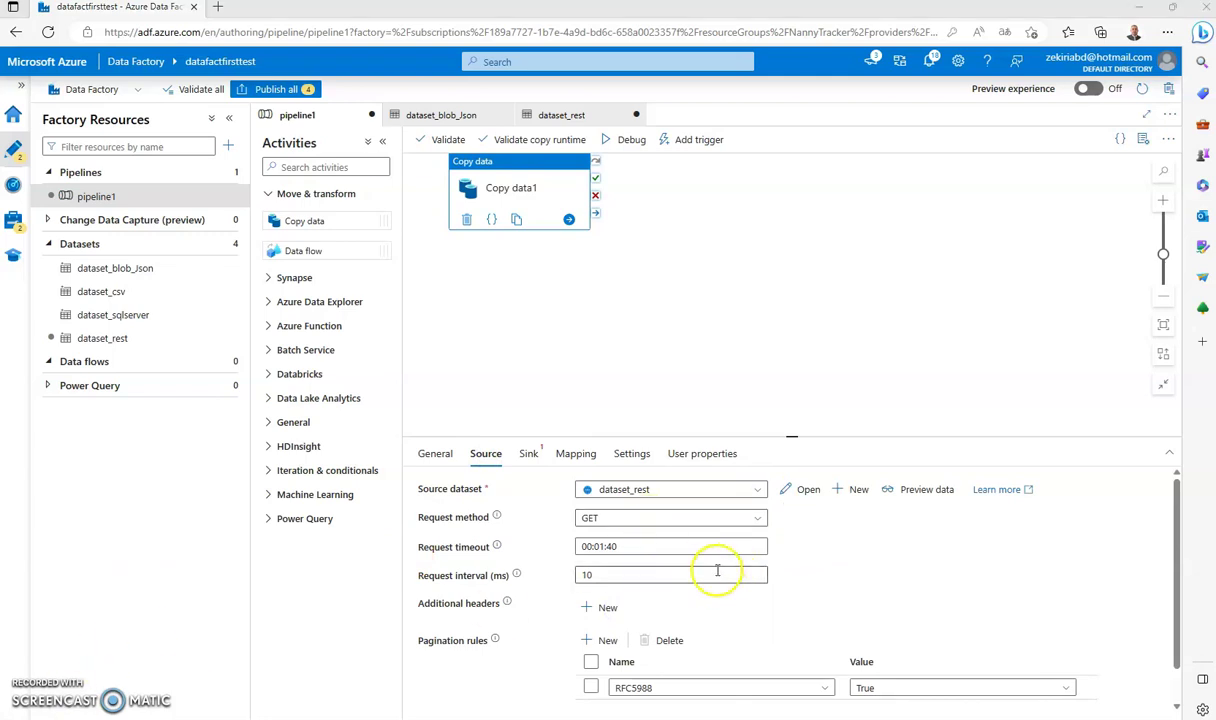
Review the copy activity's source settings and preview the data from dataset_rest
{"action": "scroll", "coordinate": [787, 602], "scroll_direction": "down", "scroll_amount": 1}
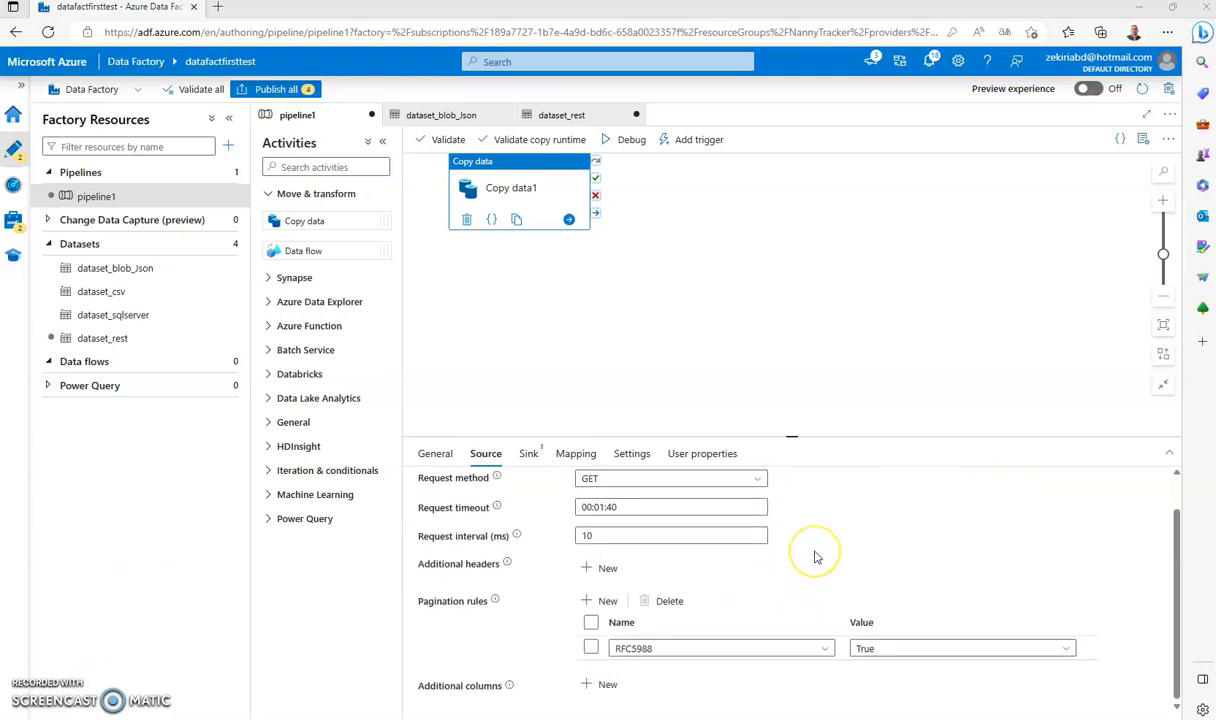
{"action": "scroll", "coordinate": [815, 557], "scroll_direction": "up", "scroll_amount": 1}
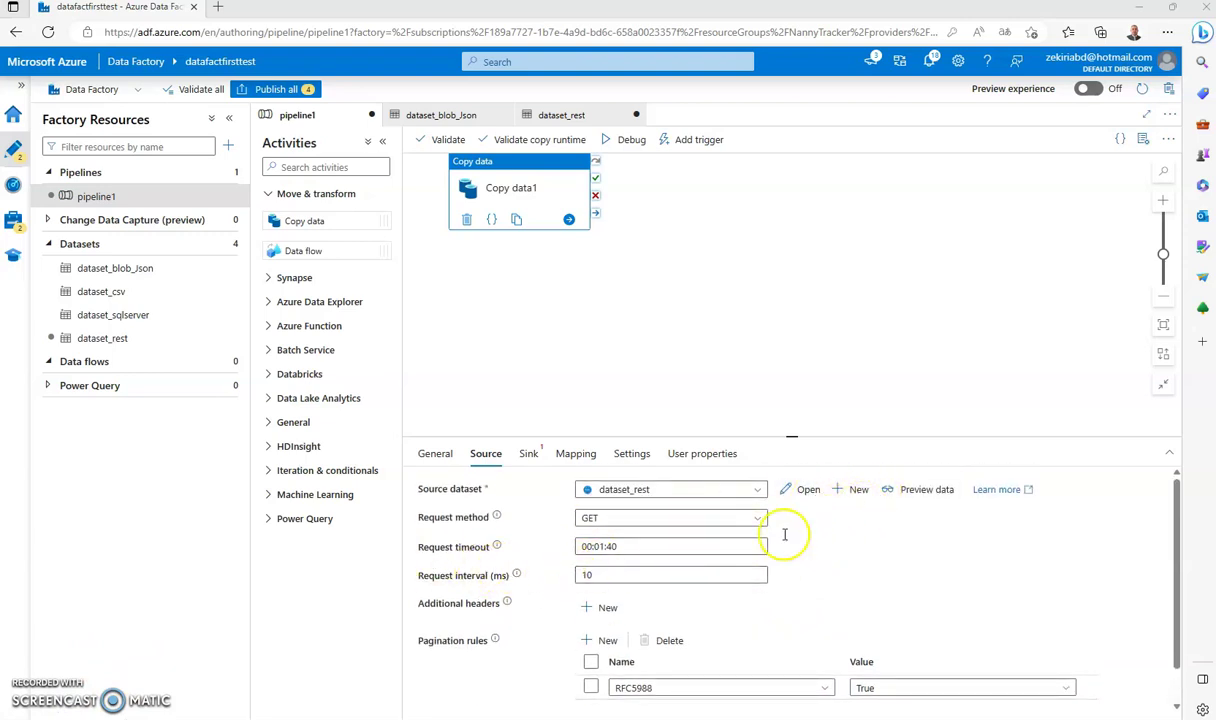
{"action": "left_click", "coordinate": [920, 492]}
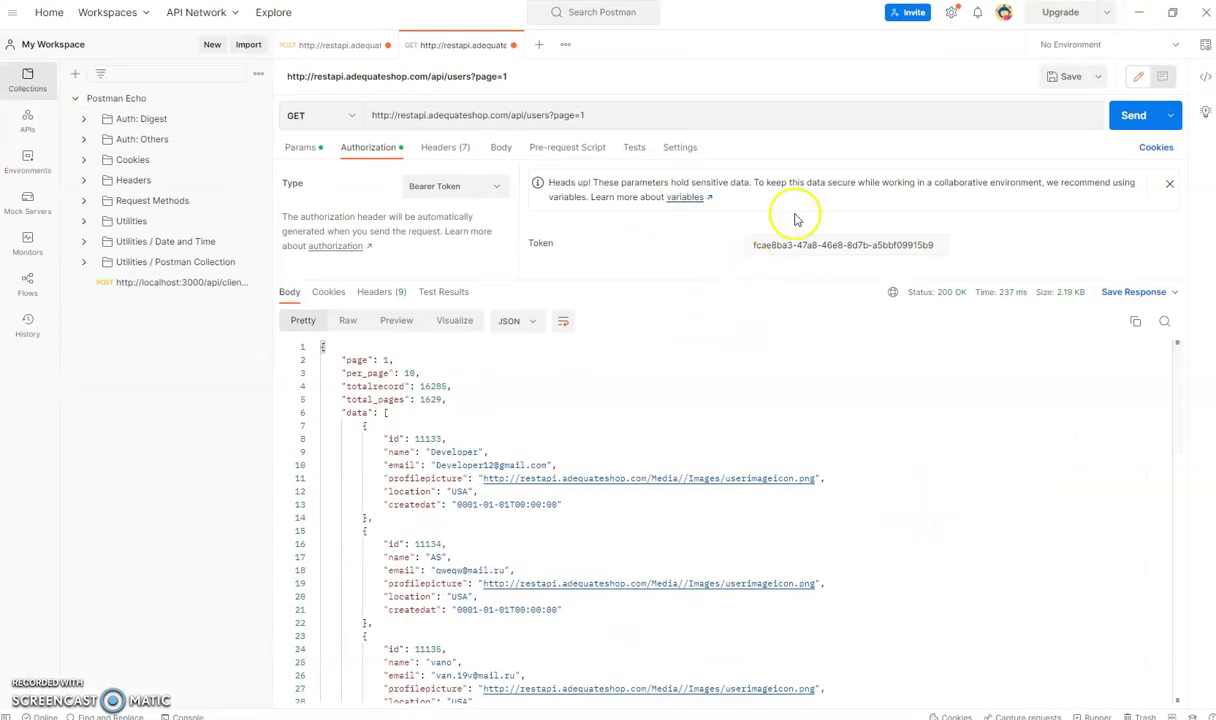
Copy the bearer token of the GET users request in Postman and return to Azure Data Factory
{"action": "triple_click", "coordinate": [801, 249]}
{"action": "key", "text": "ctrl+c"}
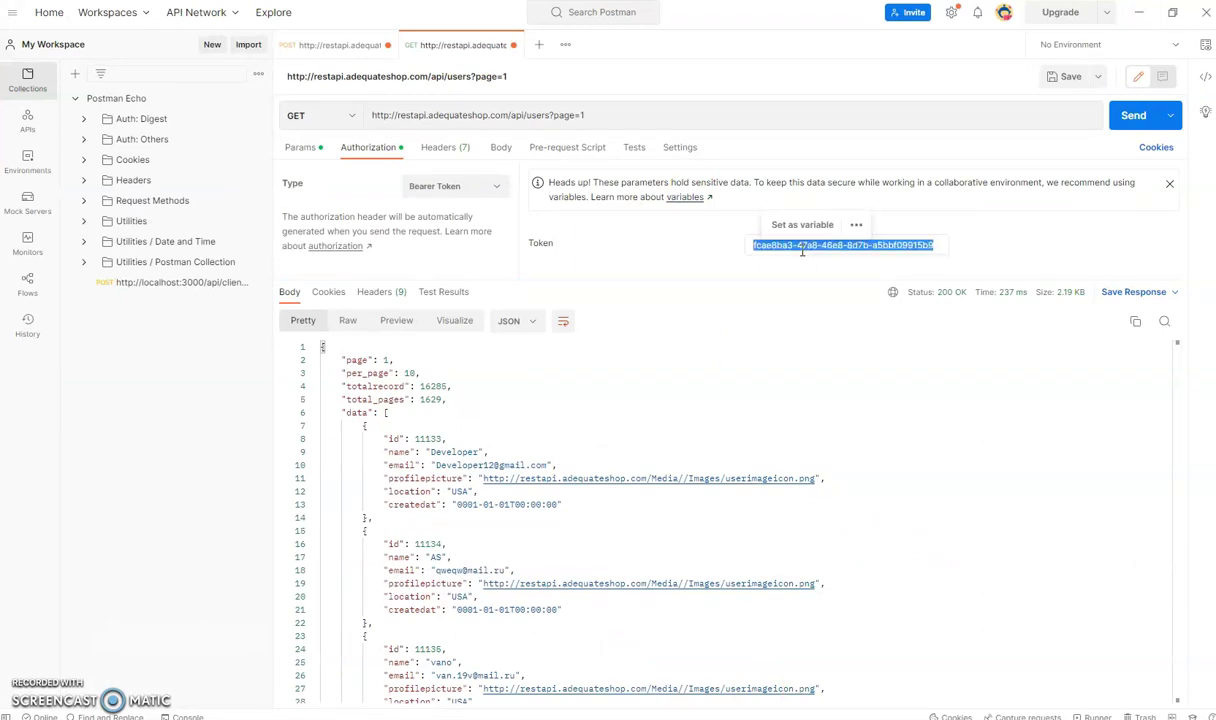
{"action": "left_click", "coordinate": [1138, 12]}
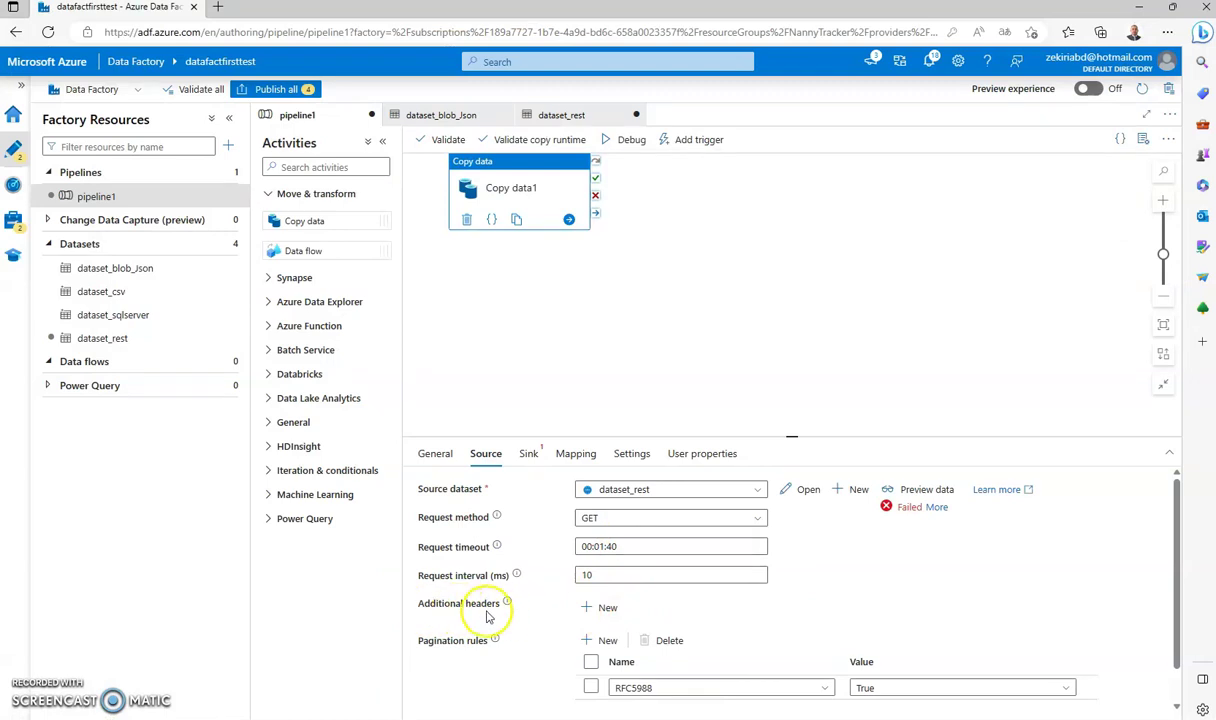
Add an additional header to the copy activity's source and paste the bearer token as its value
{"action": "left_click", "coordinate": [605, 607]}
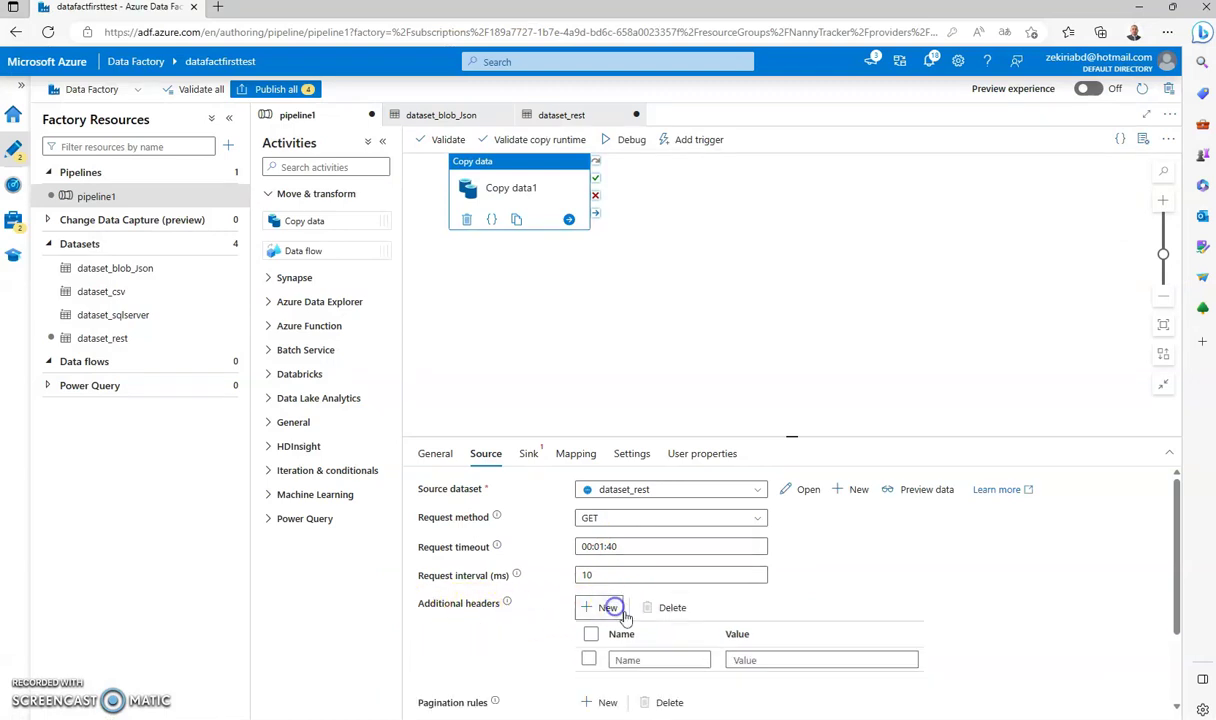
{"action": "scroll", "coordinate": [760, 577], "scroll_direction": "down", "scroll_amount": 1}
{"action": "left_click", "coordinate": [748, 591]}
{"action": "key", "text": "ctrl+v"}
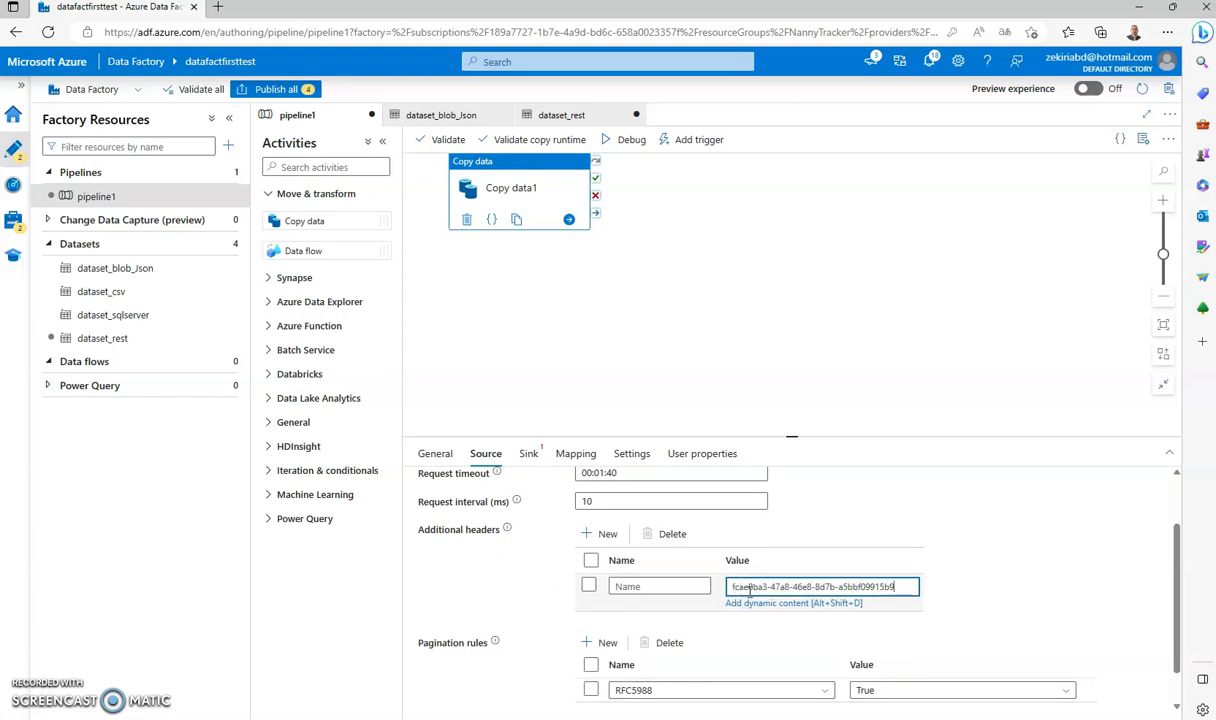
Look up the authorization settings of the GET users request in Postman and name the new source header Authorization in Azure Data Factory
{"action": "left_click", "coordinate": [627, 587]}
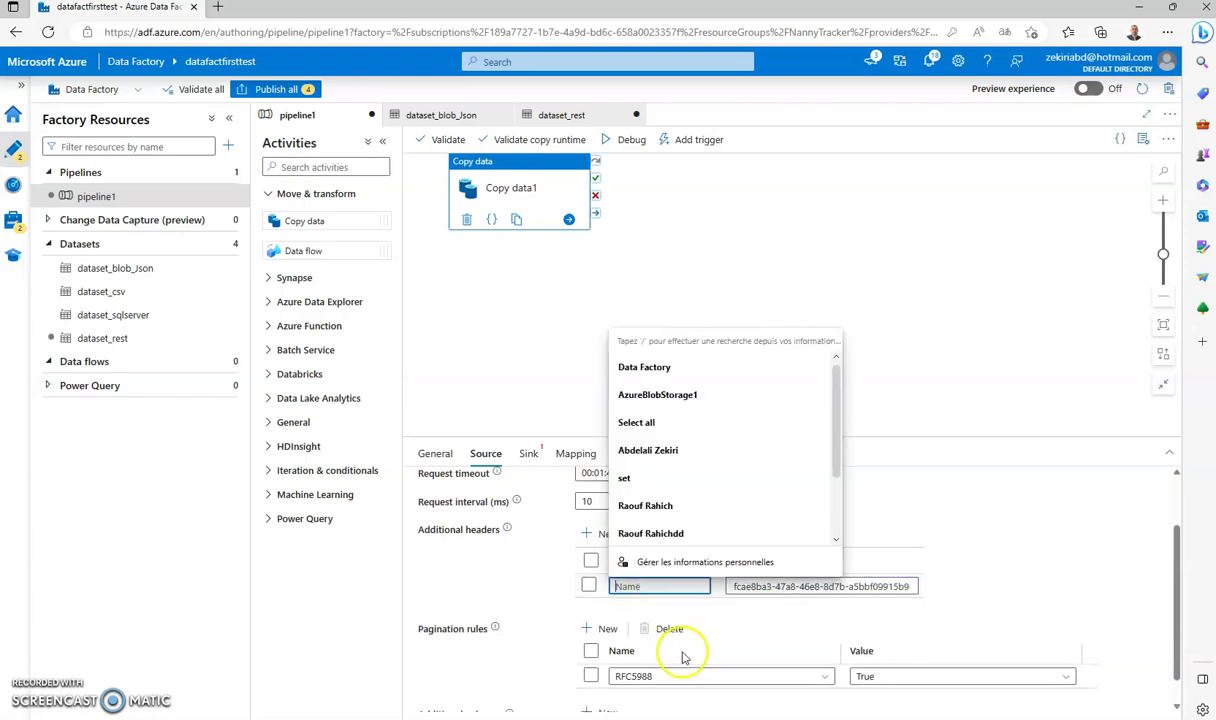
{"action": "key", "text": "alt+Tab"}
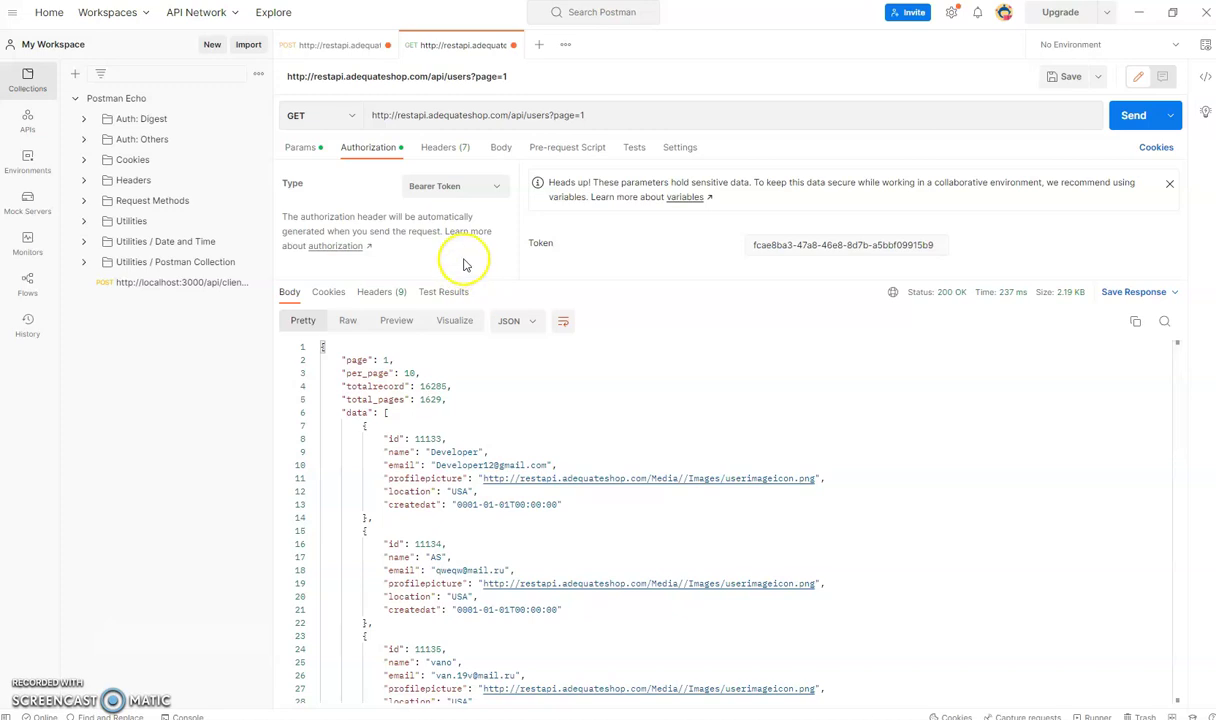
{"action": "left_click", "coordinate": [438, 152]}
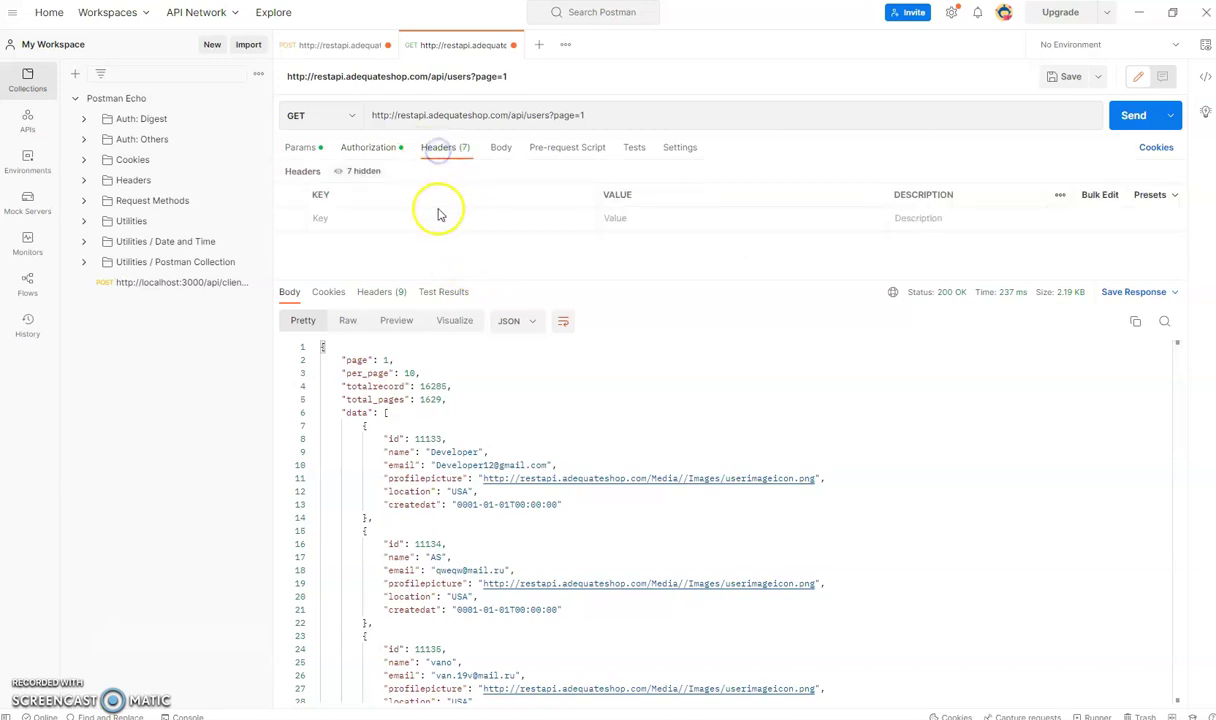
{"action": "left_click", "coordinate": [372, 147]}
{"action": "left_click", "coordinate": [363, 247]}
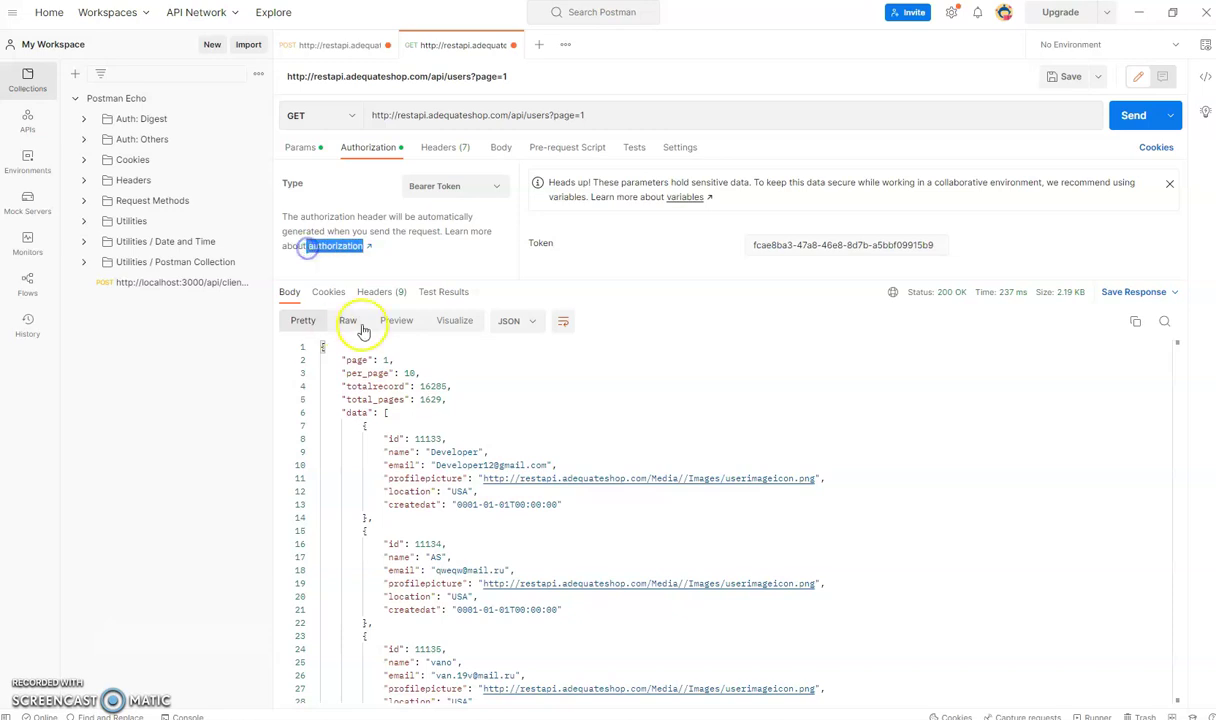
{"action": "key", "text": "alt+Tab"}
{"action": "left_click", "coordinate": [612, 590]}
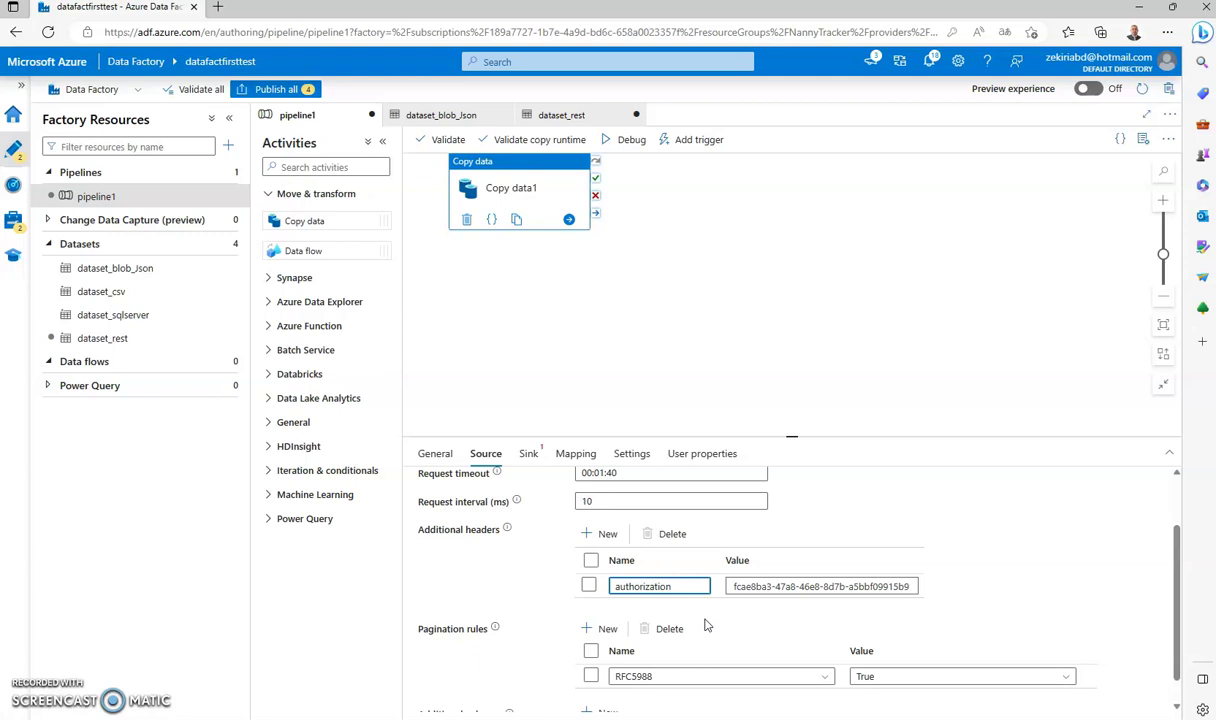
{"action": "scroll", "coordinate": [1000, 560], "scroll_direction": "up", "scroll_amount": 2}
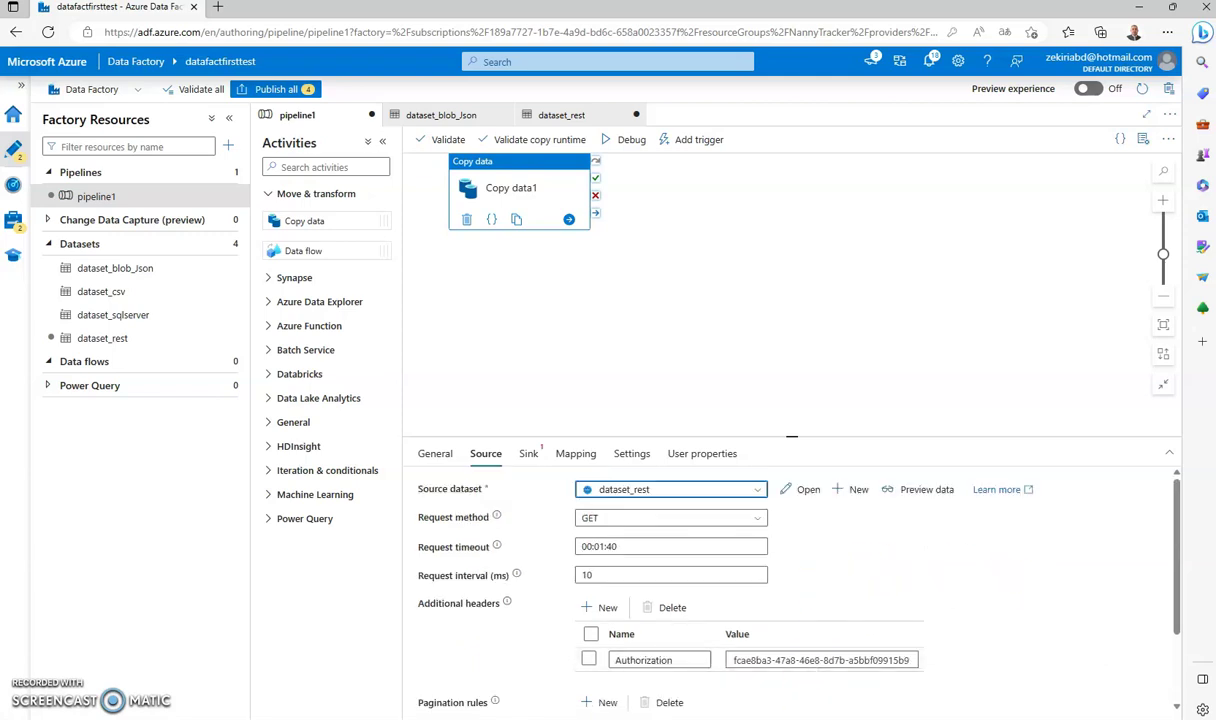
Check the token type in Postman, then return to Azure Data Factory and prefix the Authorization header's value with "Bearer "
{"action": "key", "text": "alt+Tab"}
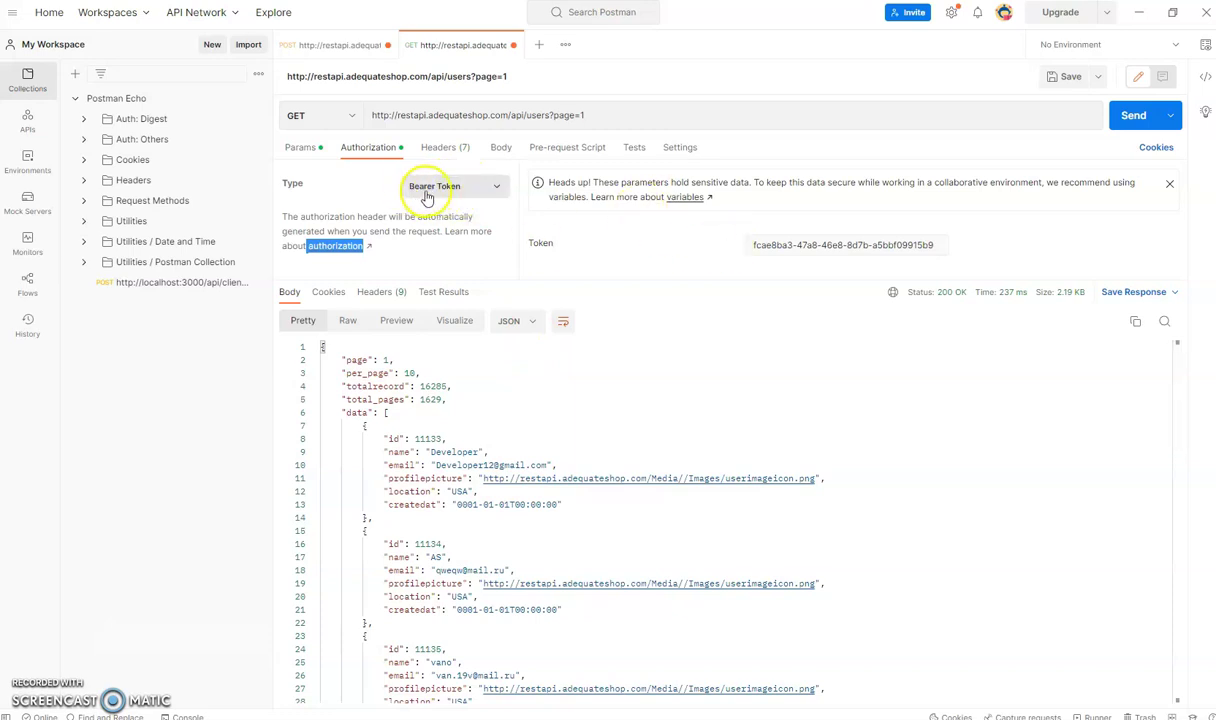
{"action": "key", "text": "alt+Tab"}
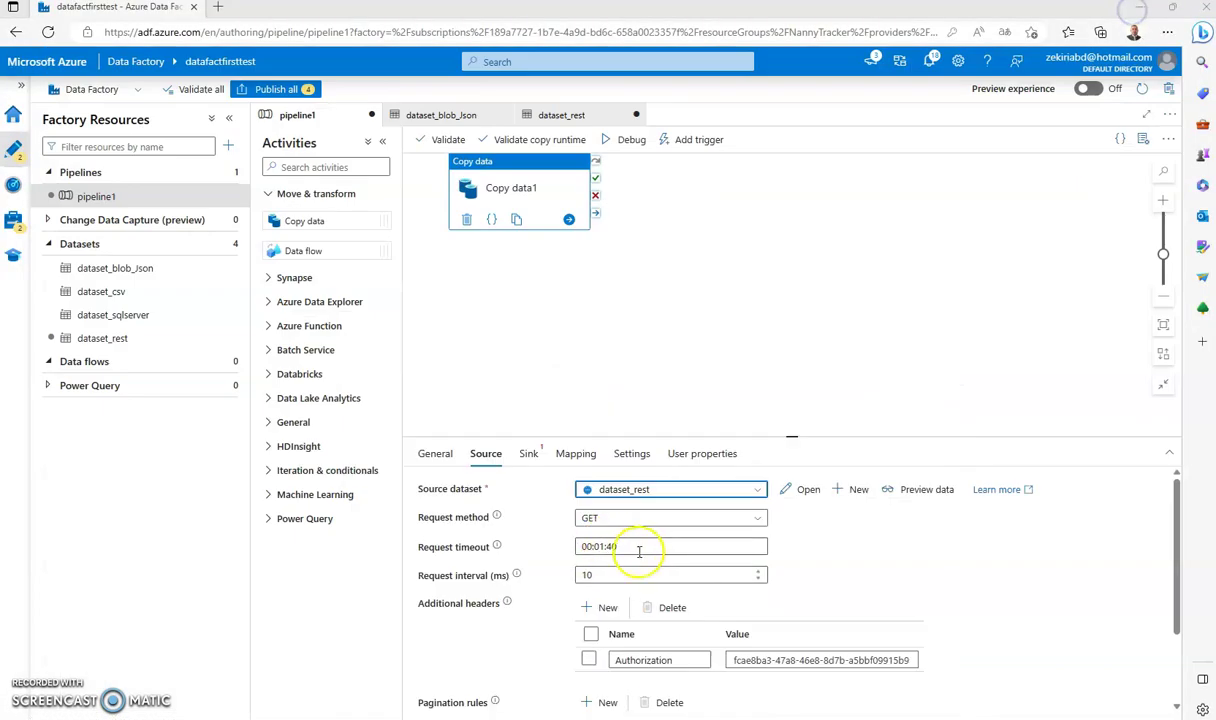
{"action": "left_click", "coordinate": [735, 661]}
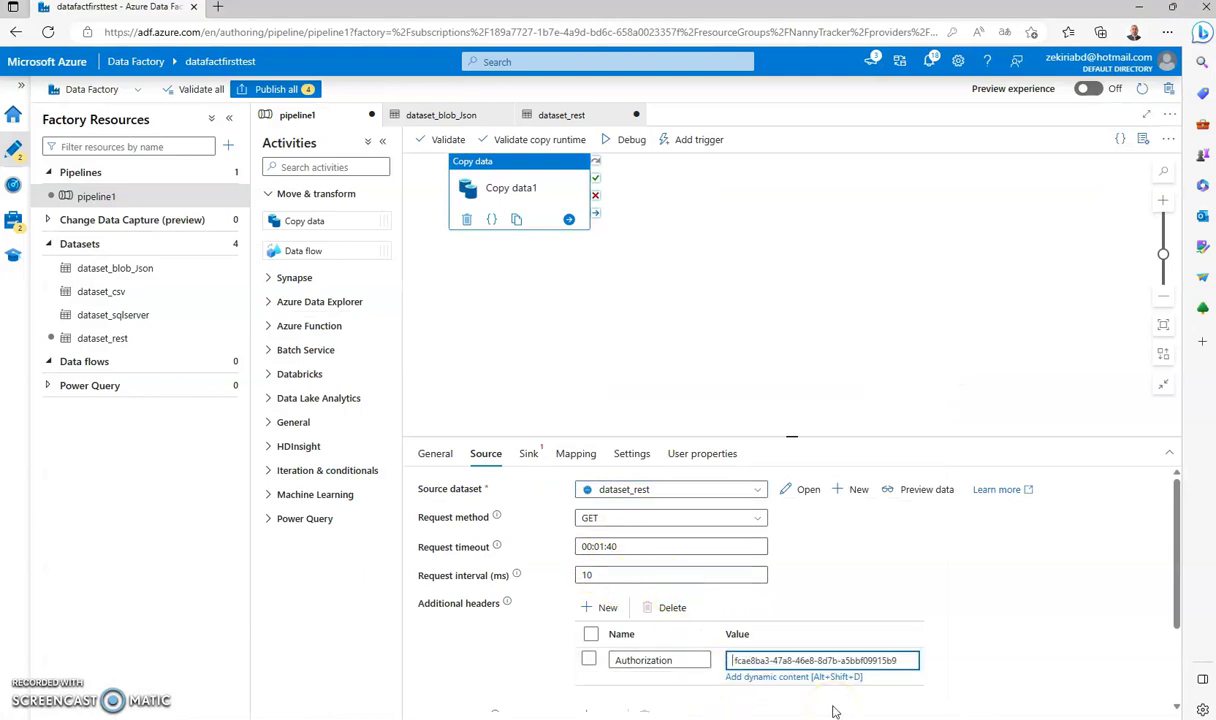
{"action": "type", "text": "Bearer"}
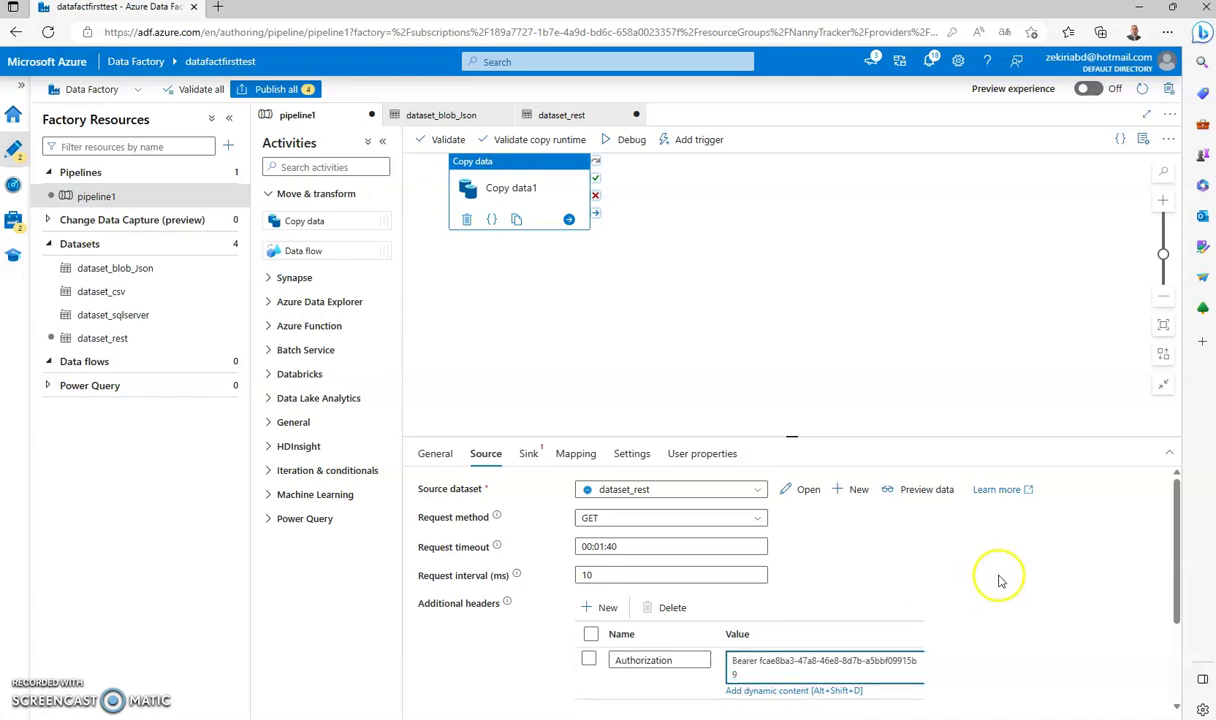
{"action": "left_click", "coordinate": [998, 580]}
Preview the source data of dataset_rest, read through the returned user records and close the preview
{"action": "left_click", "coordinate": [928, 490]}
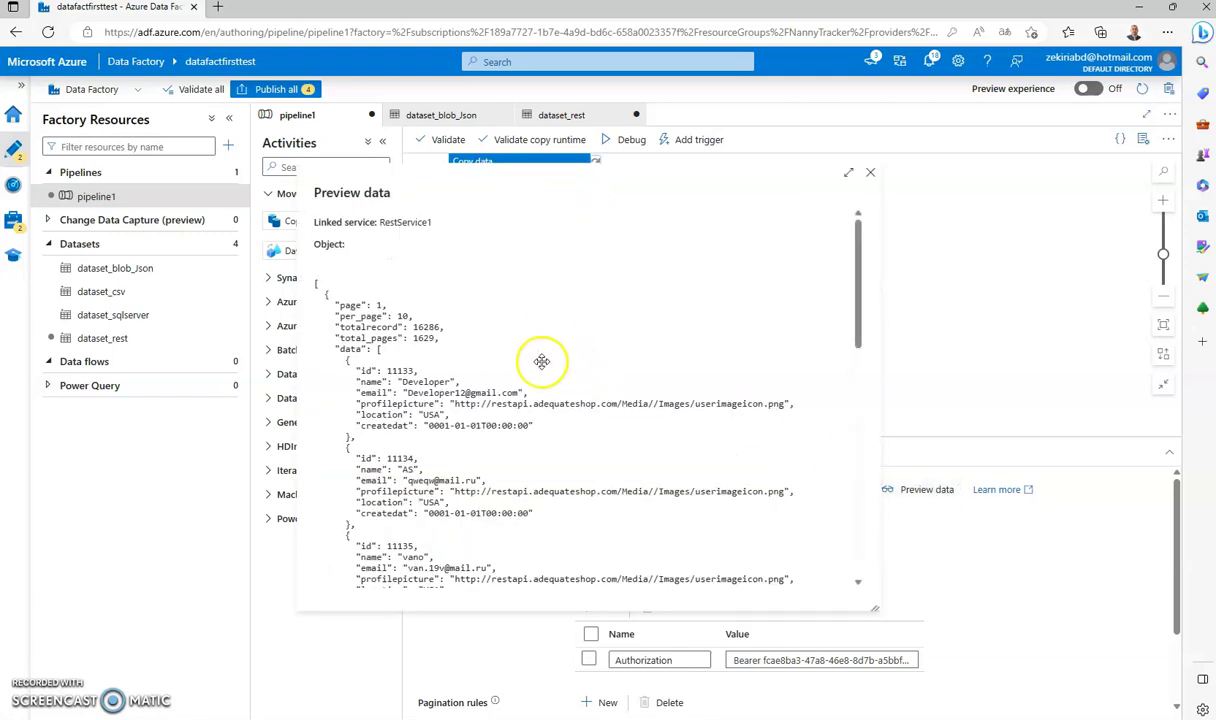
{"action": "scroll", "coordinate": [540, 361], "scroll_direction": "down", "scroll_amount": 15}
{"action": "scroll", "coordinate": [544, 381], "scroll_direction": "down", "scroll_amount": 2}
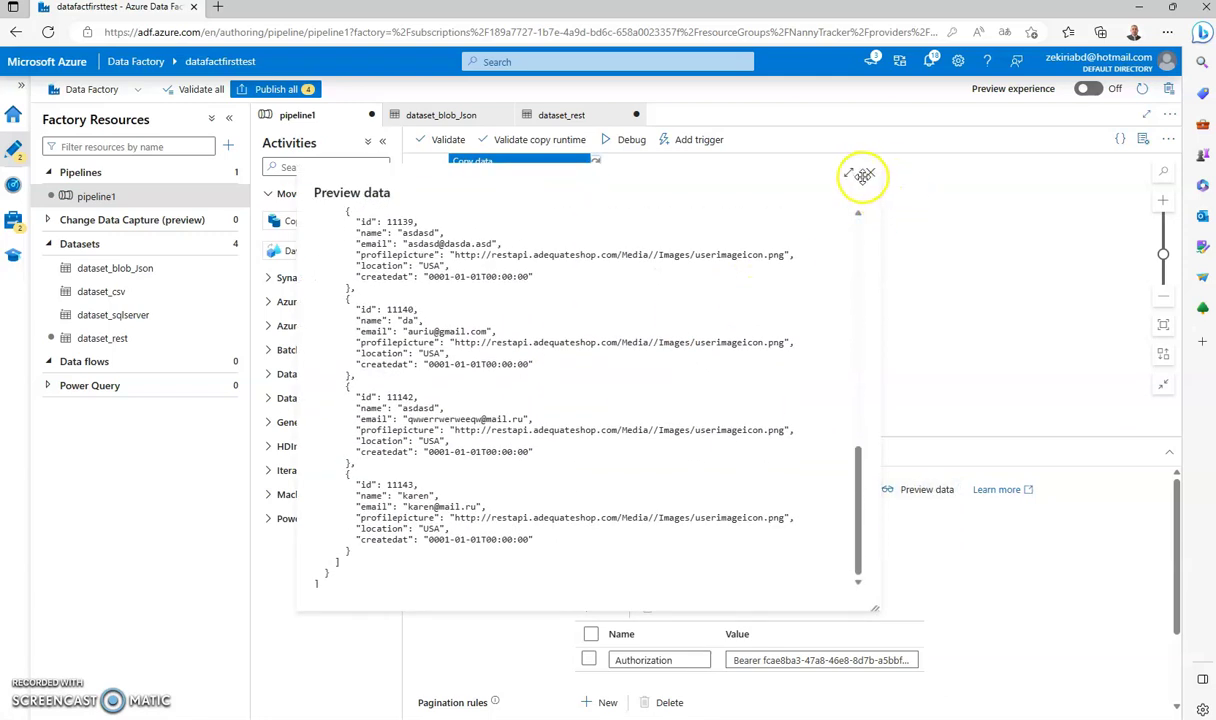
{"action": "left_click", "coordinate": [870, 179]}
Examine the data array in Postman's GET users response and return to Azure Data Factory
{"action": "scroll", "coordinate": [963, 557], "scroll_direction": "down", "scroll_amount": 3}
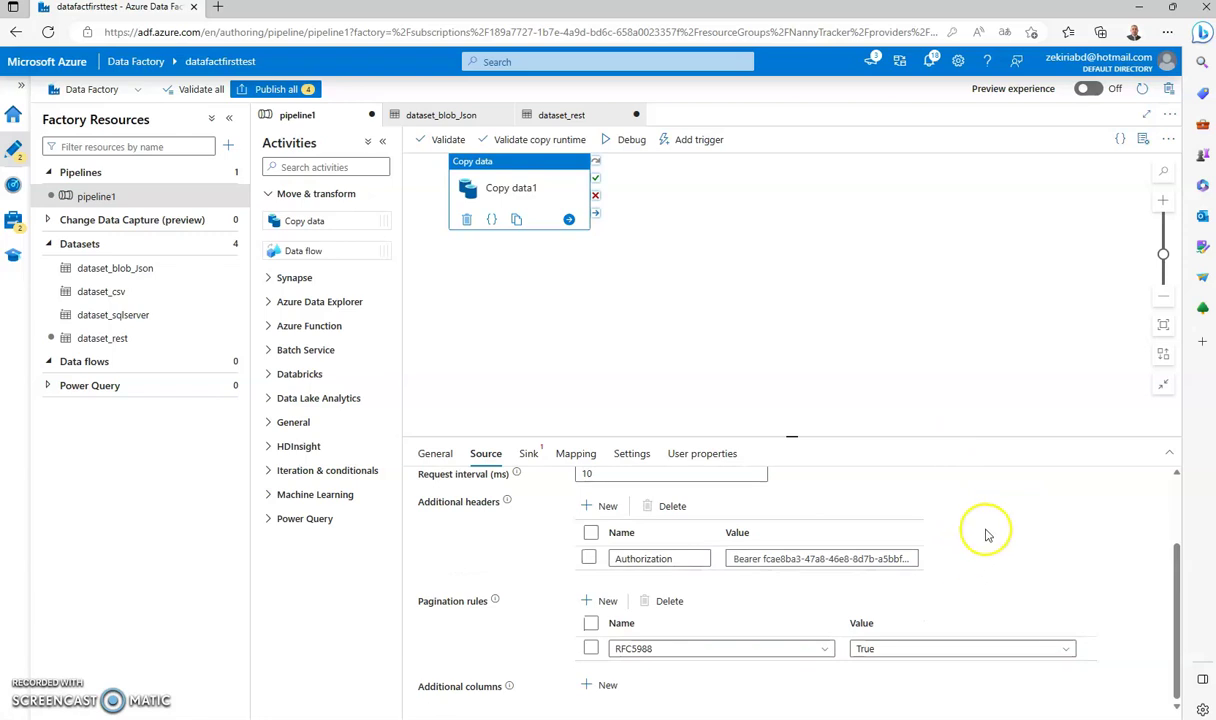
{"action": "key", "text": "alt+Tab"}
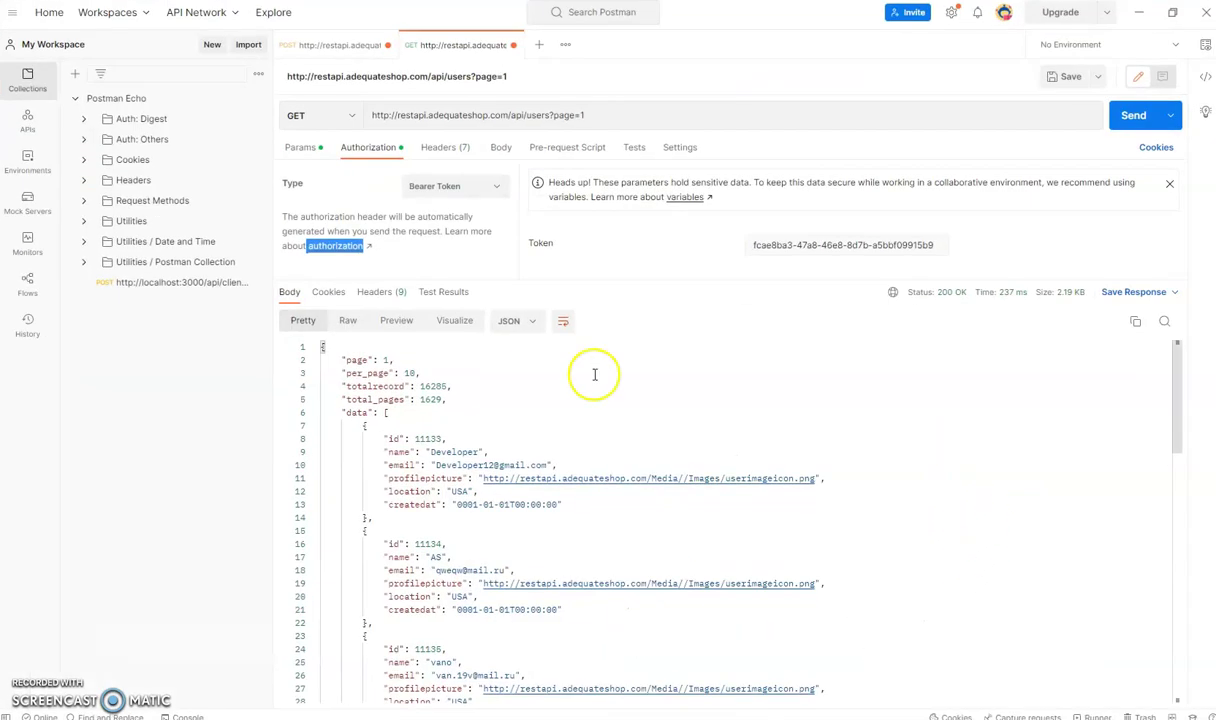
{"action": "left_click_drag", "start_coordinate": [387, 412], "coordinate": [575, 615]}
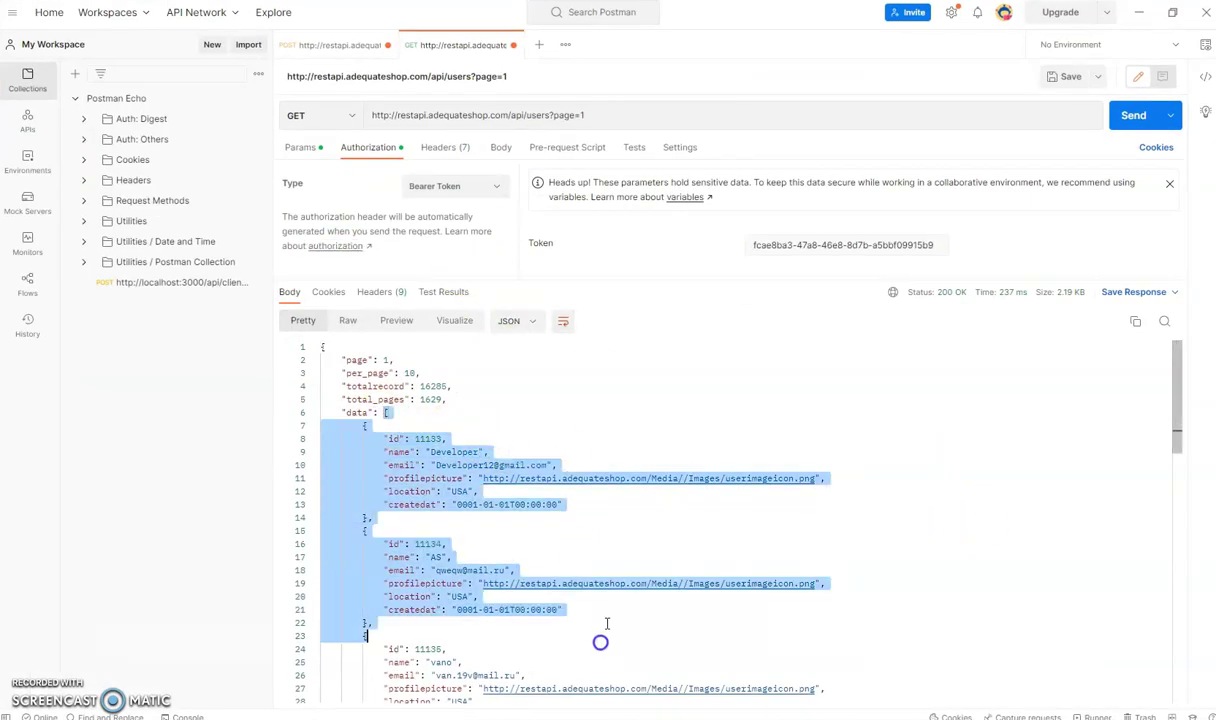
{"action": "left_click", "coordinate": [1138, 12]}
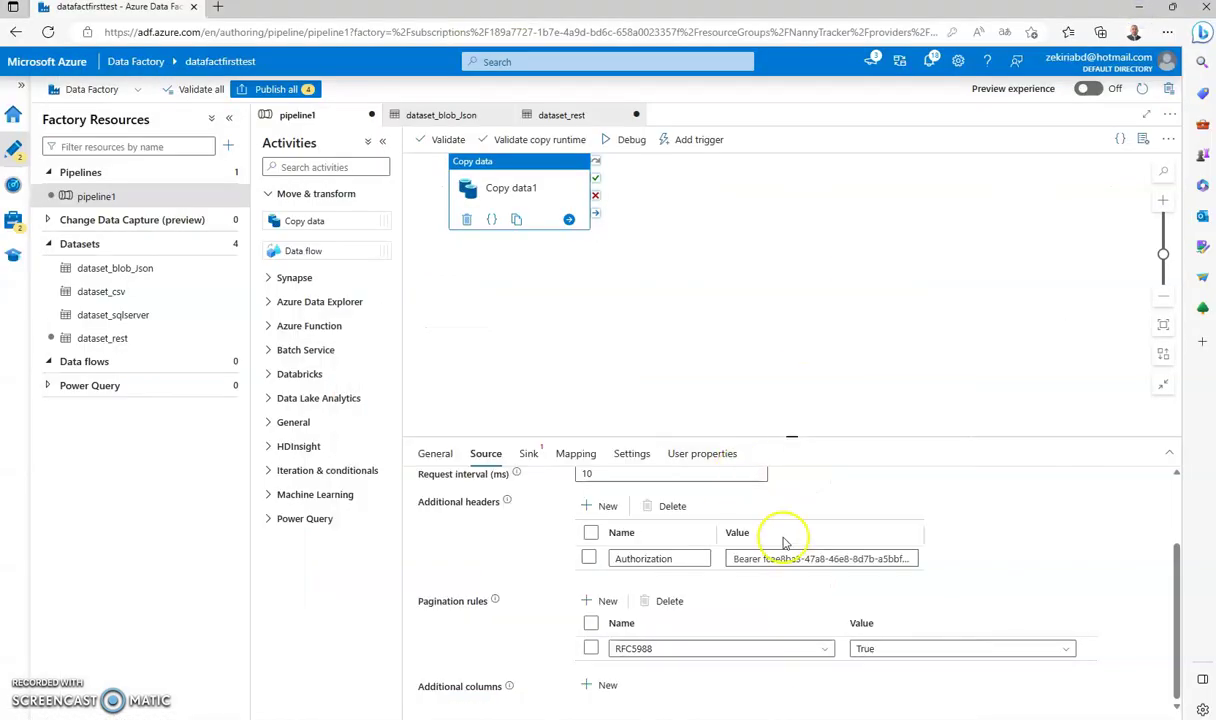
Set the copy activity's sink dataset to dataset_sqlserver and review its sink options
{"action": "left_click", "coordinate": [528, 454]}
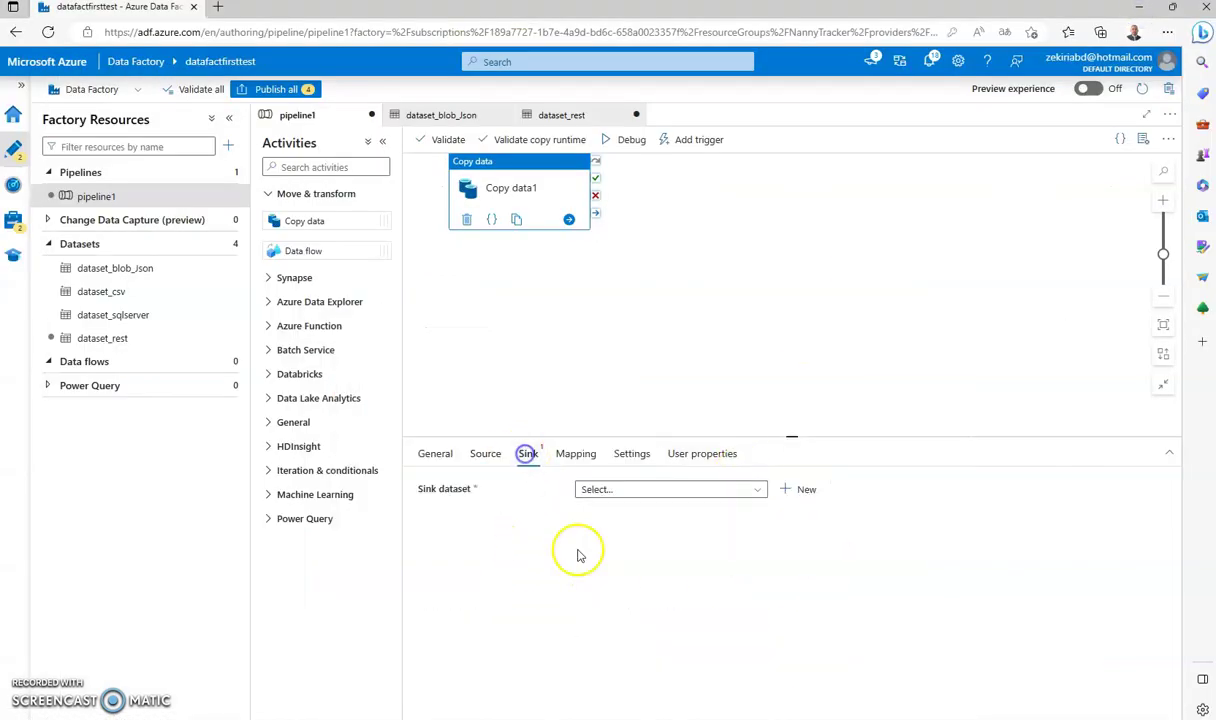
{"action": "left_click", "coordinate": [757, 491]}
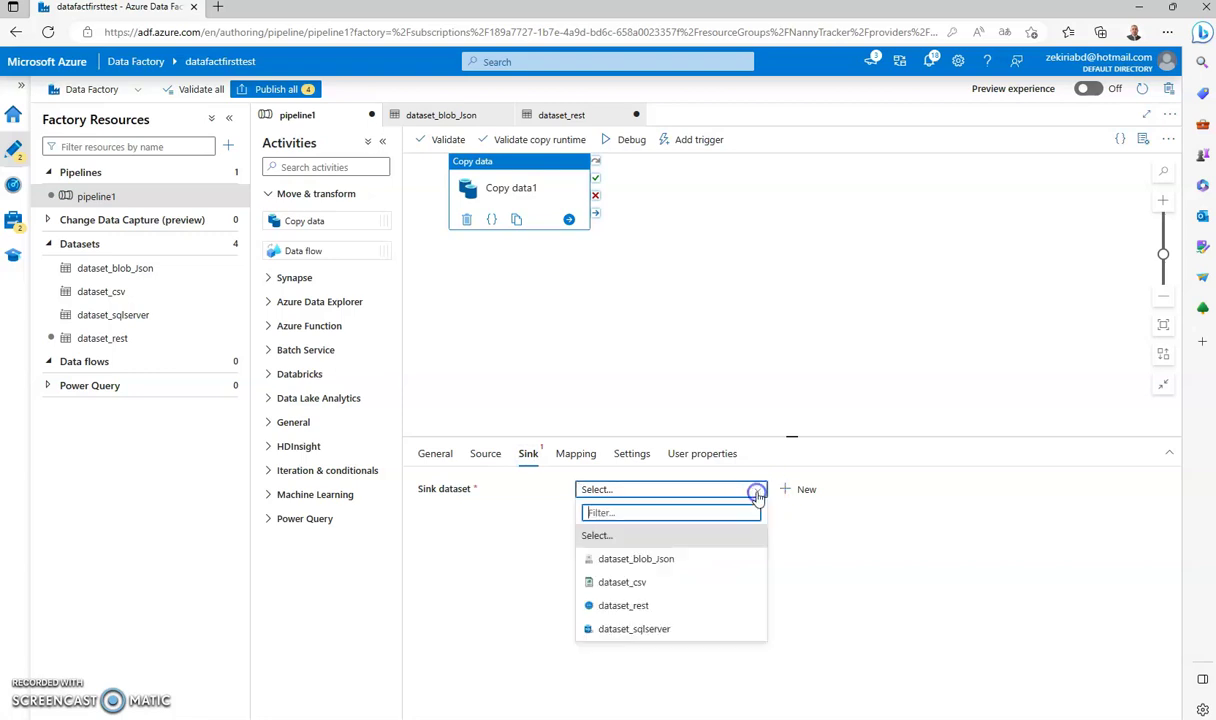
{"action": "left_click", "coordinate": [626, 629]}
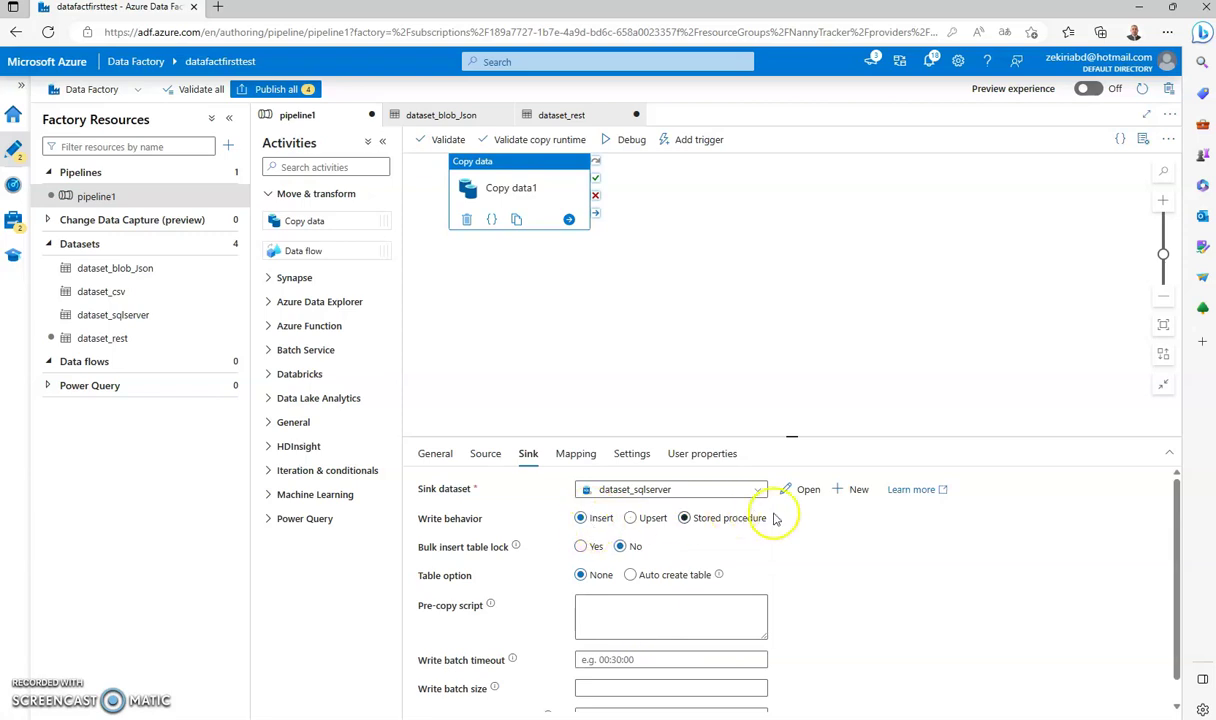
{"action": "mouse_move", "coordinate": [517, 556]}
{"action": "scroll", "coordinate": [517, 556], "scroll_direction": "down", "scroll_amount": 2}
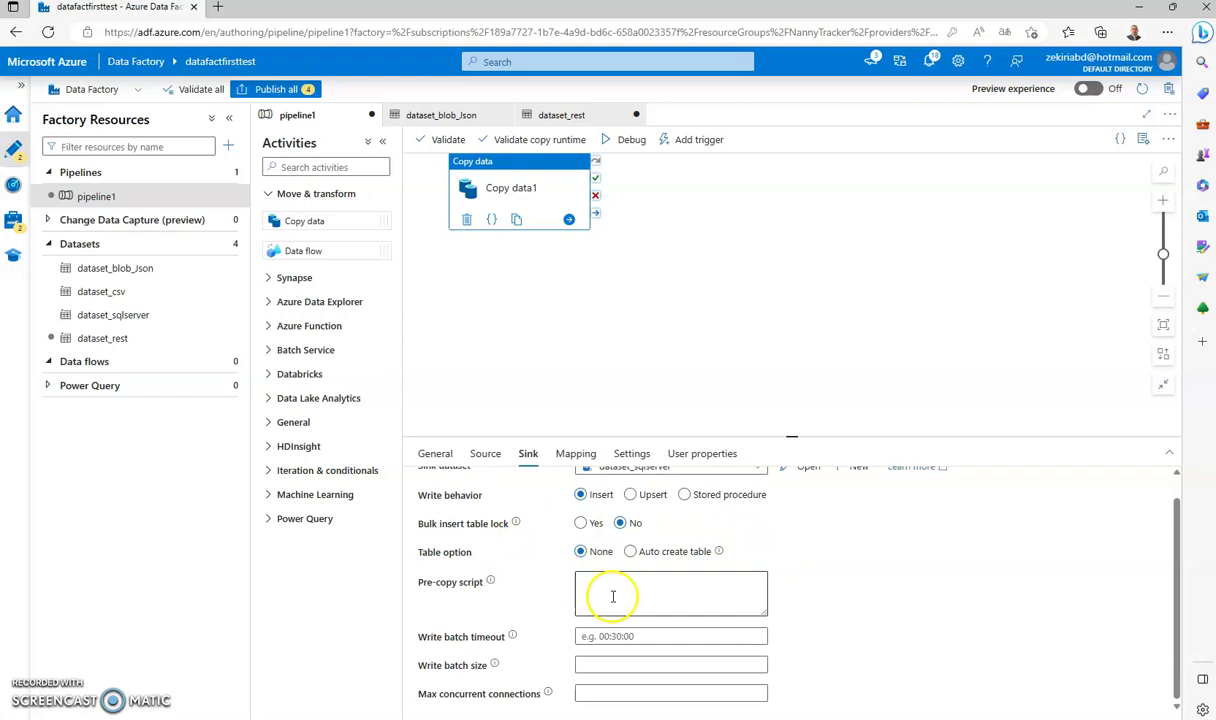
{"action": "scroll", "coordinate": [726, 552], "scroll_direction": "up", "scroll_amount": 2}
Import the schemas for the copy activity's mapping and set the collection reference to $['data']
{"action": "left_click", "coordinate": [574, 456]}
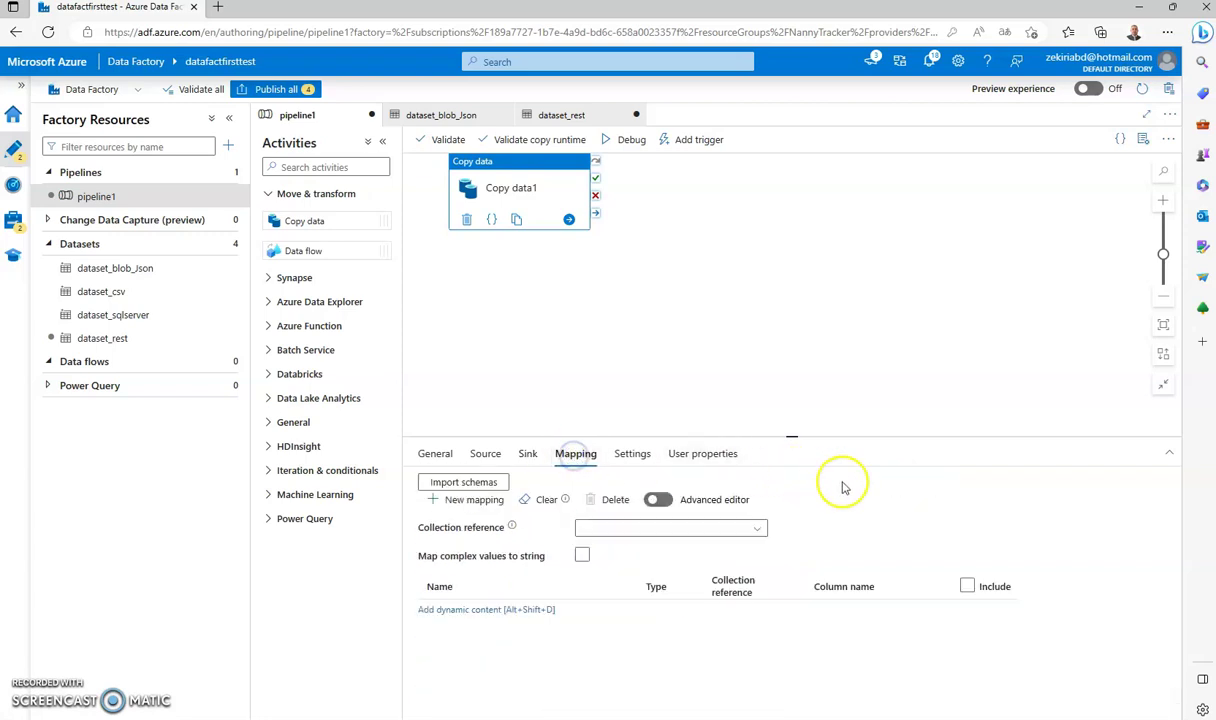
{"action": "left_click", "coordinate": [759, 530]}
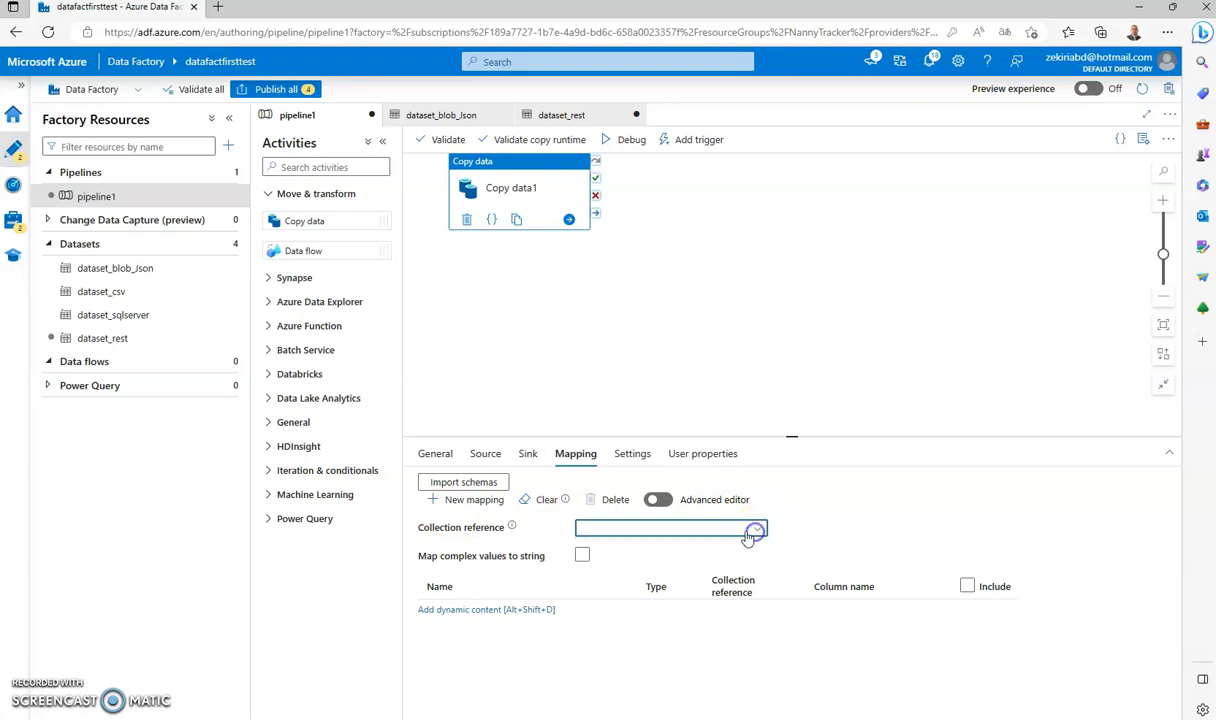
{"action": "left_click", "coordinate": [757, 531]}
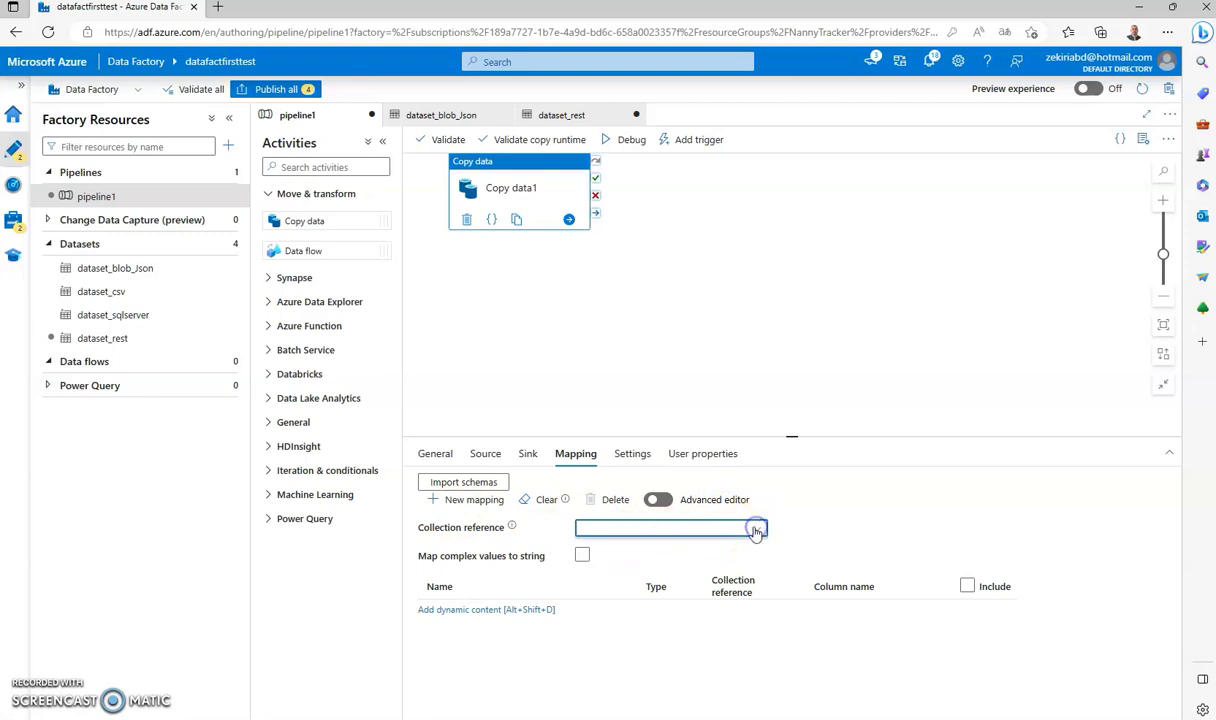
{"action": "left_click", "coordinate": [475, 483]}
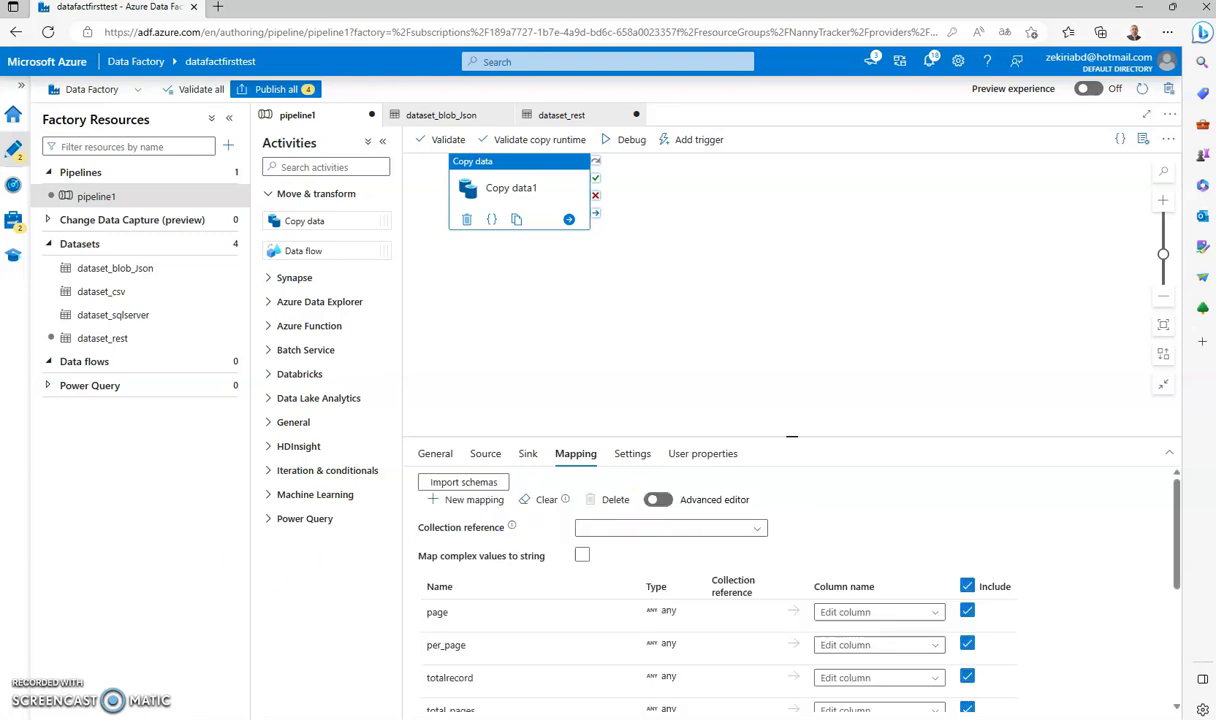
{"action": "left_click", "coordinate": [756, 528]}
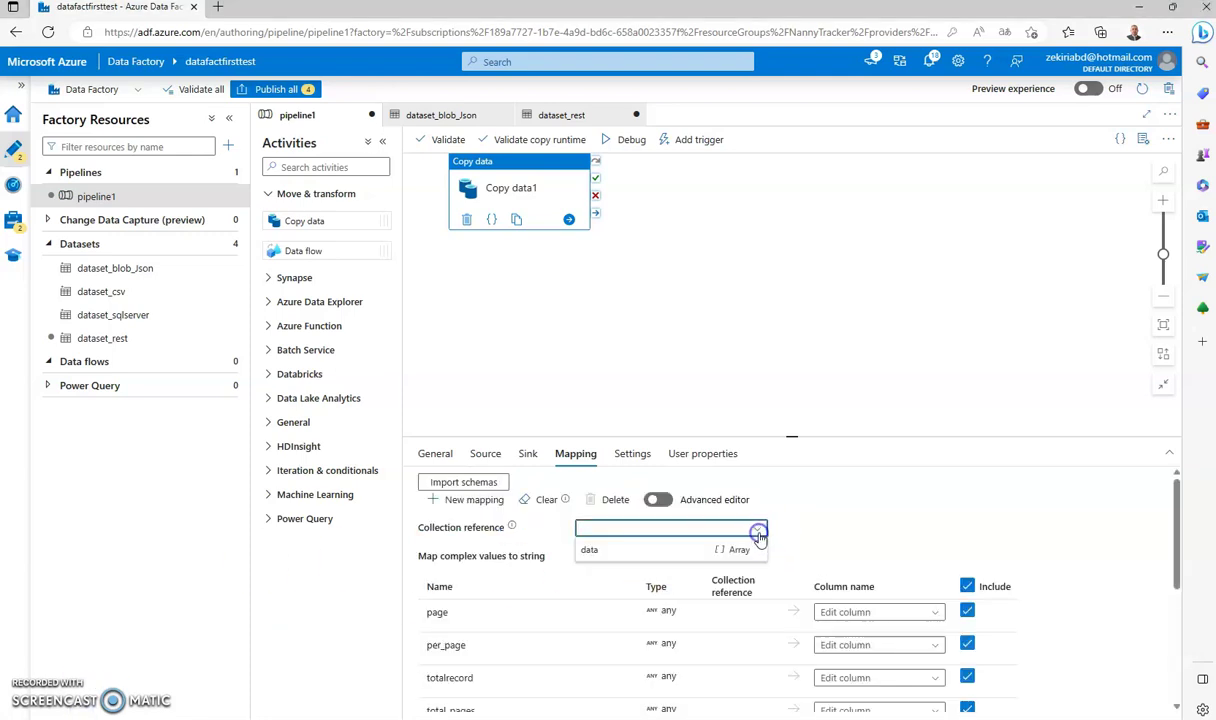
{"action": "left_click", "coordinate": [585, 551]}
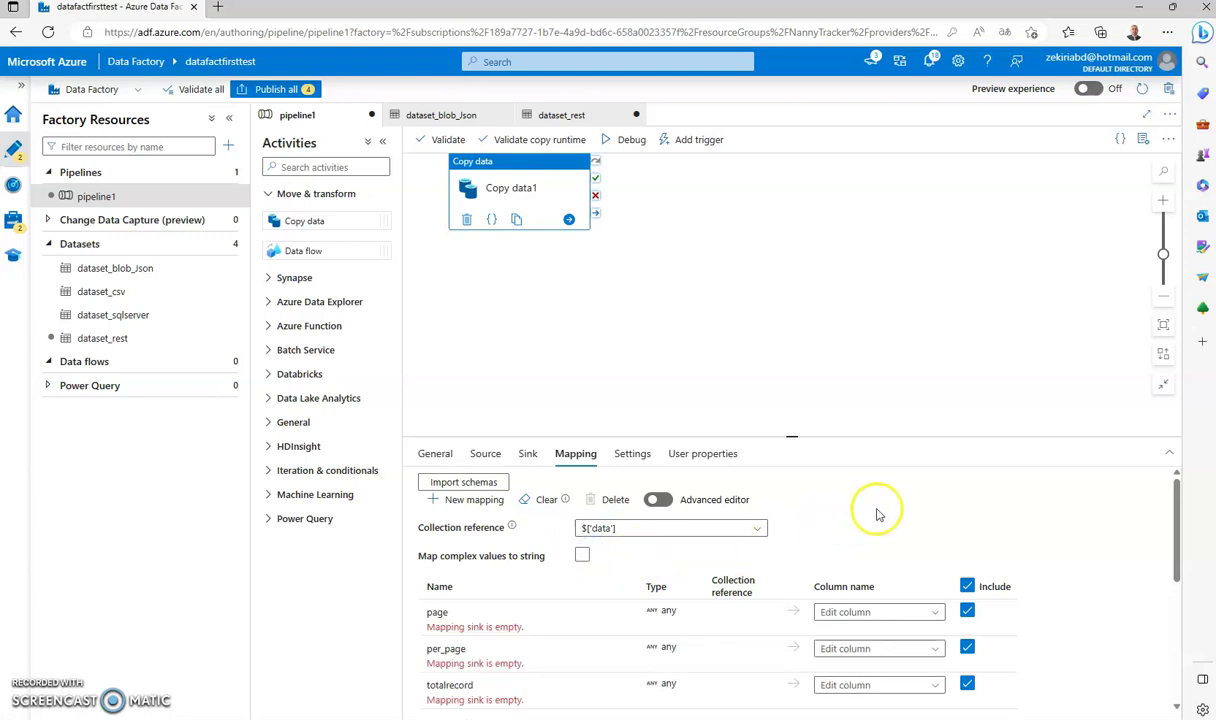
Delete the page, per_page, totalrecord and total_pages rows from the column mapping
{"action": "scroll", "coordinate": [868, 504], "scroll_direction": "down", "scroll_amount": 2}
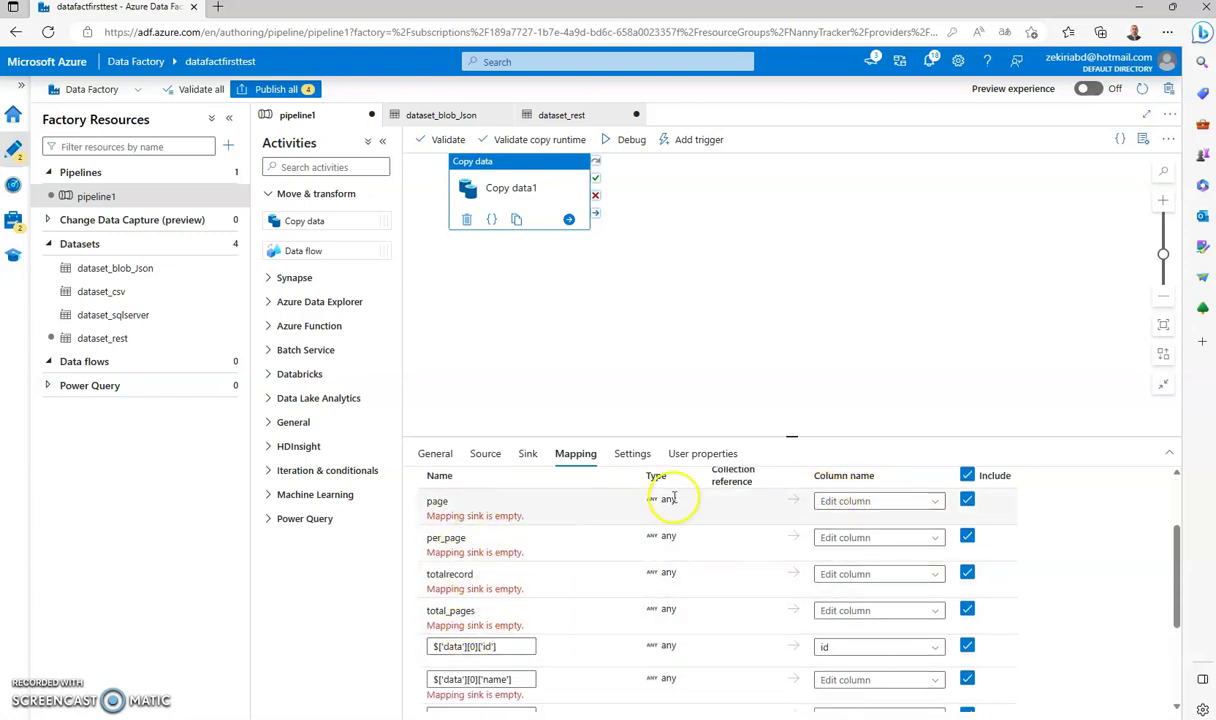
{"action": "left_click", "coordinate": [484, 503]}
{"action": "left_click", "coordinate": [488, 500]}
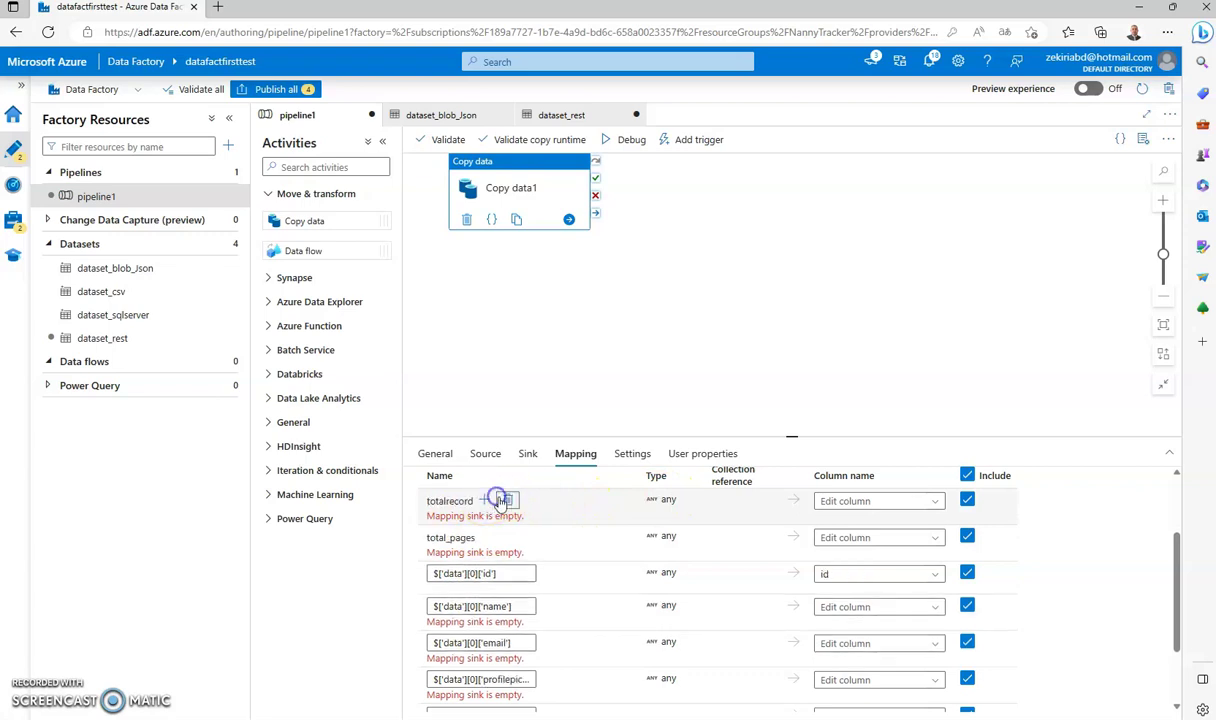
{"action": "left_click", "coordinate": [507, 503]}
{"action": "left_click", "coordinate": [507, 499]}
Remove the $['data'][0] prefix from three source paths, leaving ['id'], ['name'] and ['email']
{"action": "left_click", "coordinate": [482, 500]}
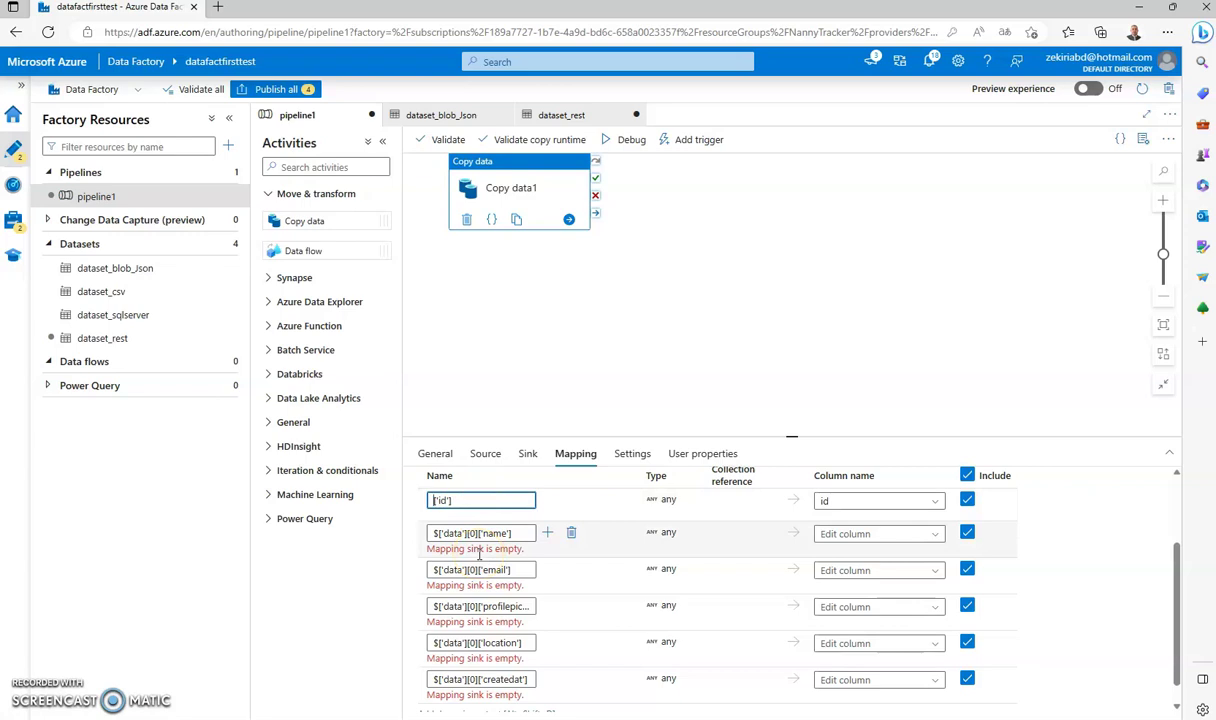
{"action": "left_click", "coordinate": [477, 535]}
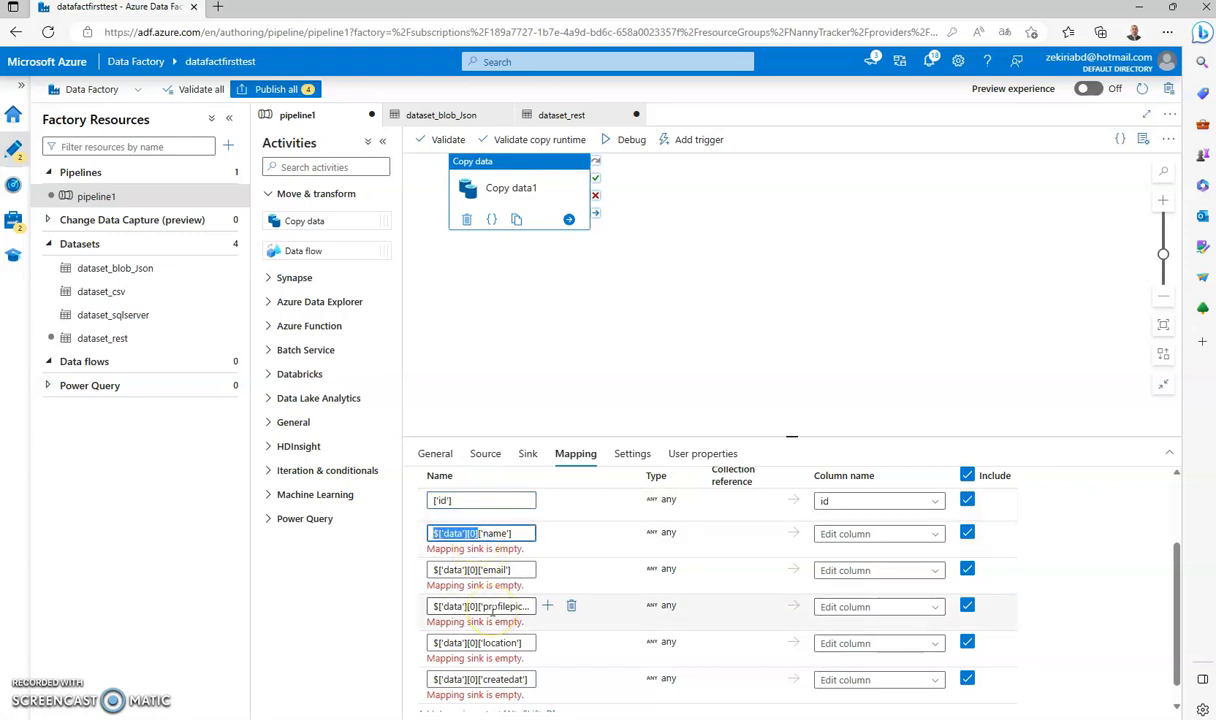
{"action": "left_click", "coordinate": [474, 580]}
{"action": "left_click", "coordinate": [487, 643]}
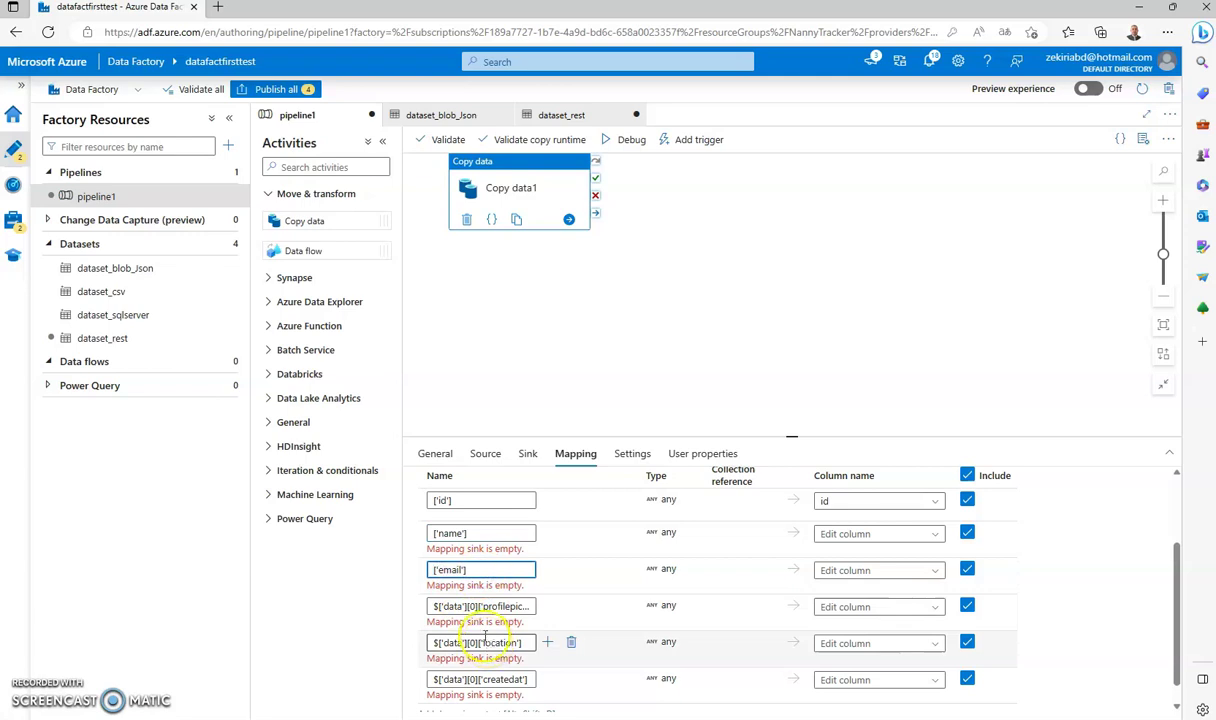
Delete the profile picture, location and createdat rows from the column mapping
{"action": "left_click", "coordinate": [572, 604]}
{"action": "left_click", "coordinate": [572, 620]}
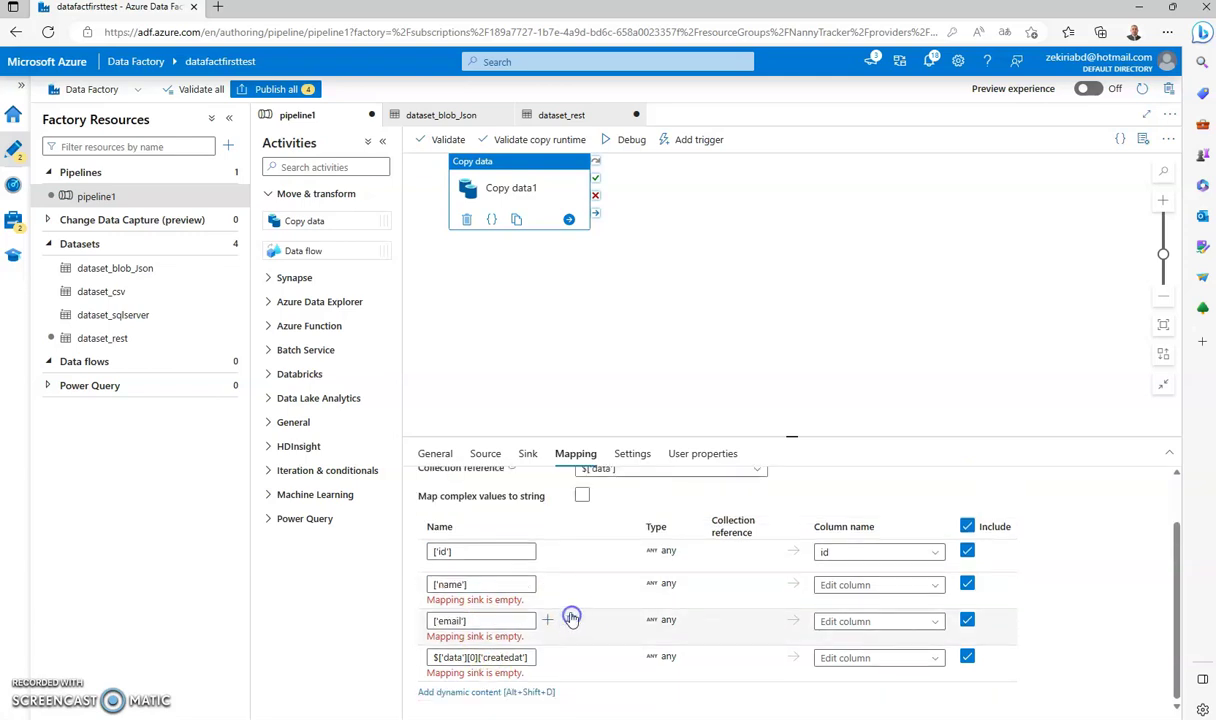
{"action": "left_click", "coordinate": [570, 660]}
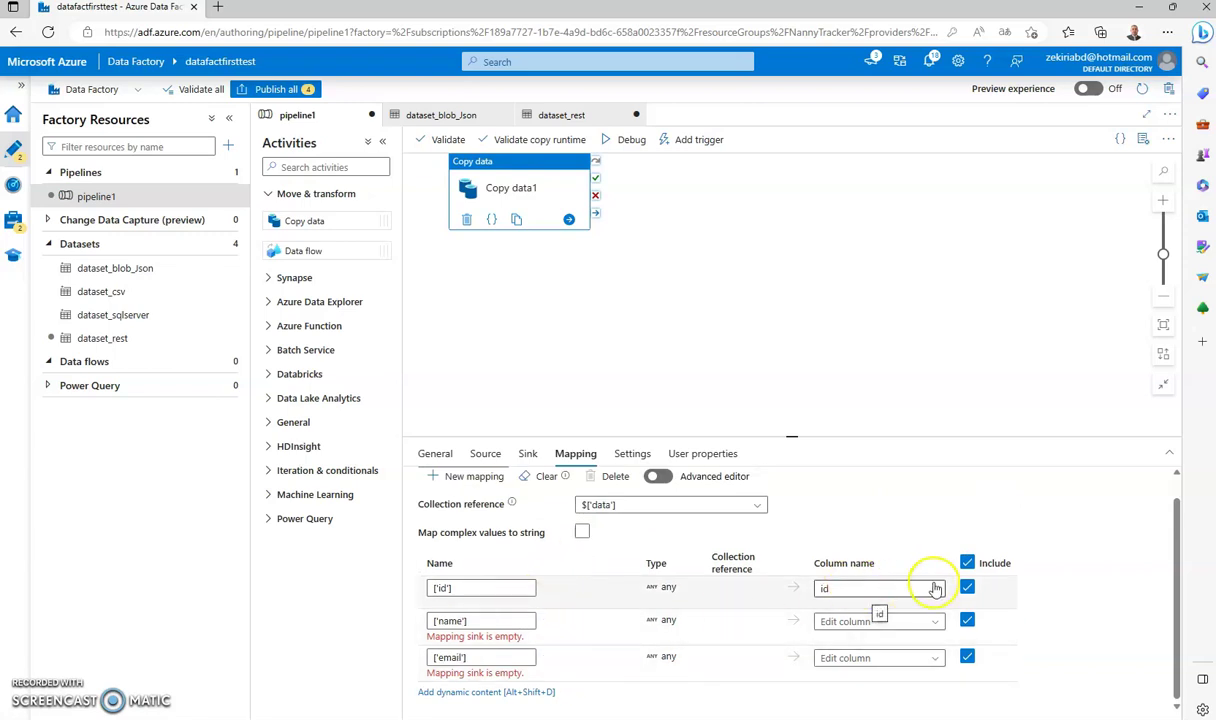
Map the ['name'] source field to the Firstname column and the ['email'] source field to the Email column
{"action": "left_click", "coordinate": [937, 628]}
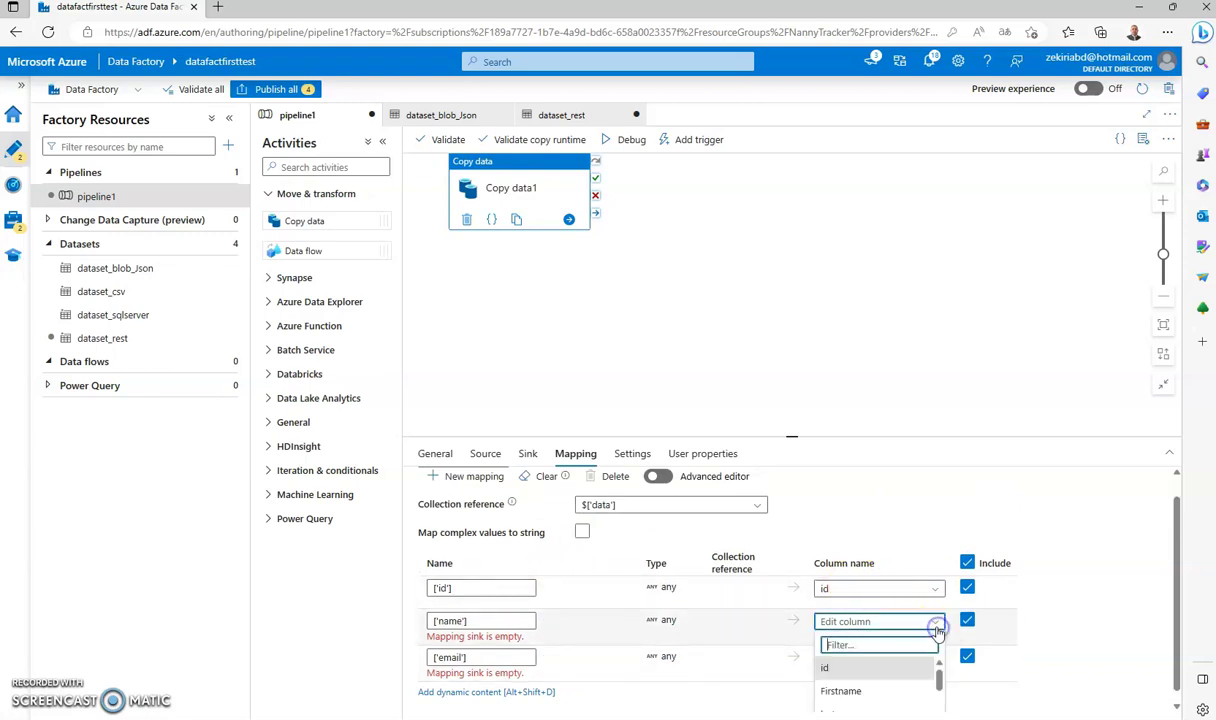
{"action": "left_click", "coordinate": [845, 681]}
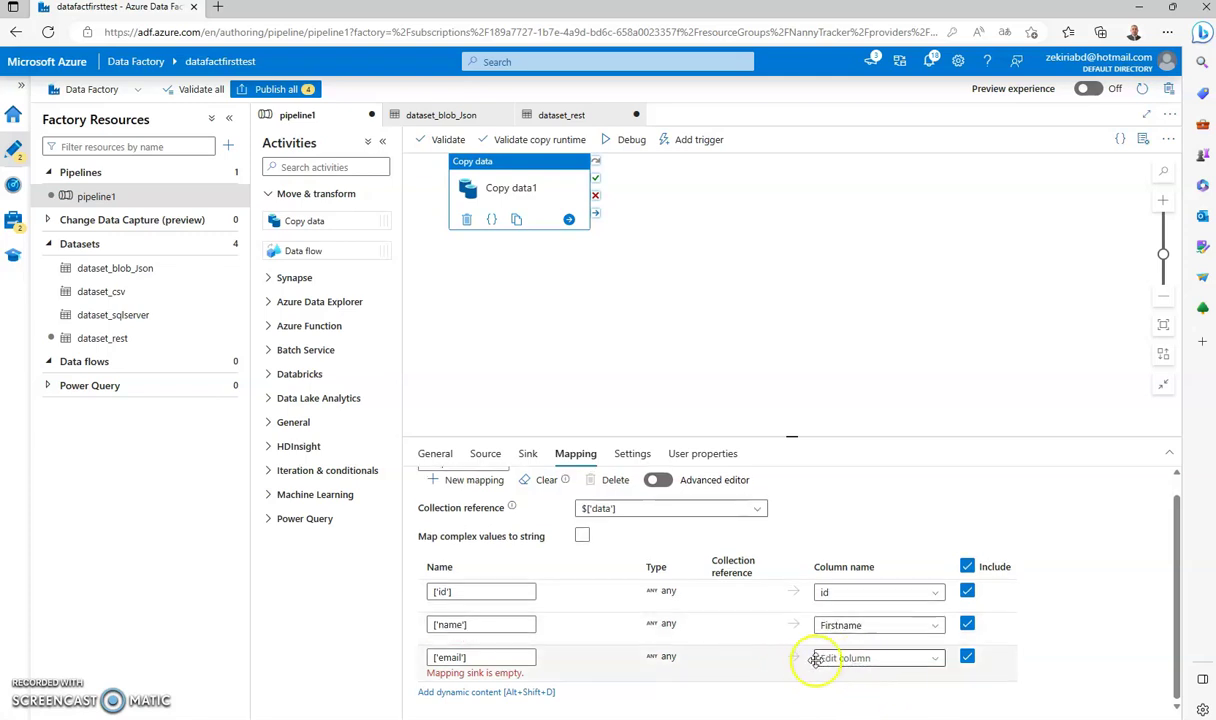
{"action": "left_click", "coordinate": [934, 660]}
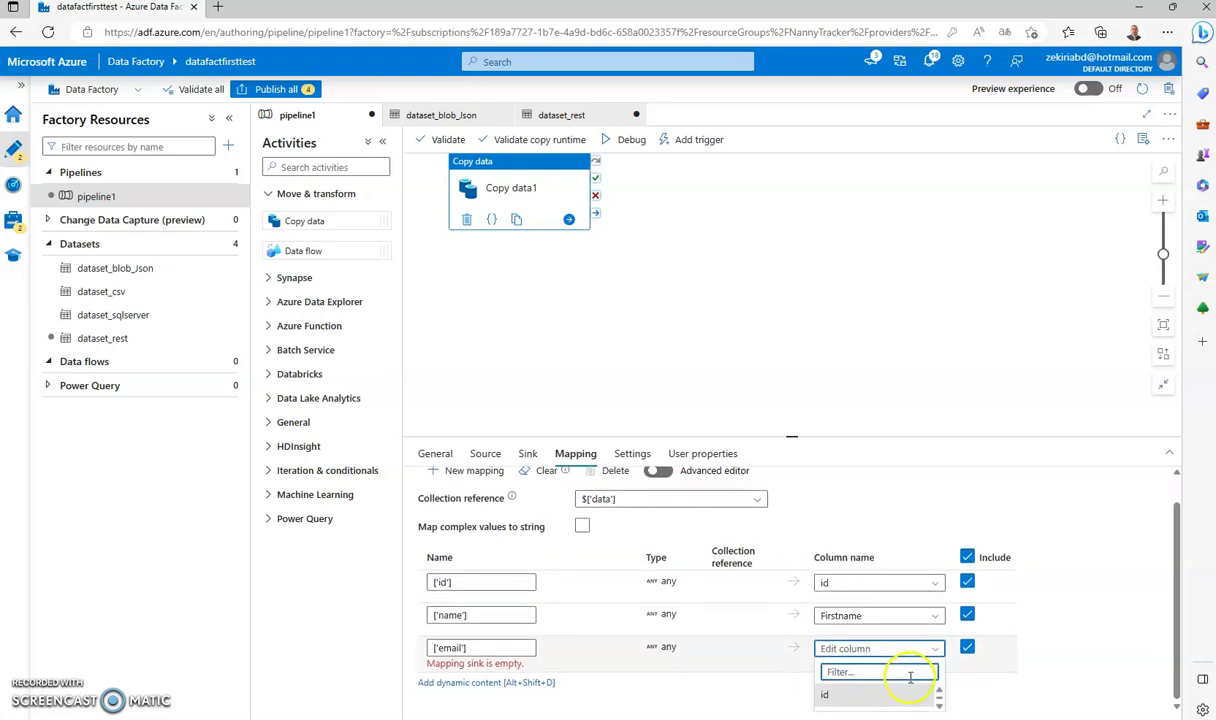
{"action": "scroll", "coordinate": [941, 692], "scroll_direction": "down", "scroll_amount": 3}
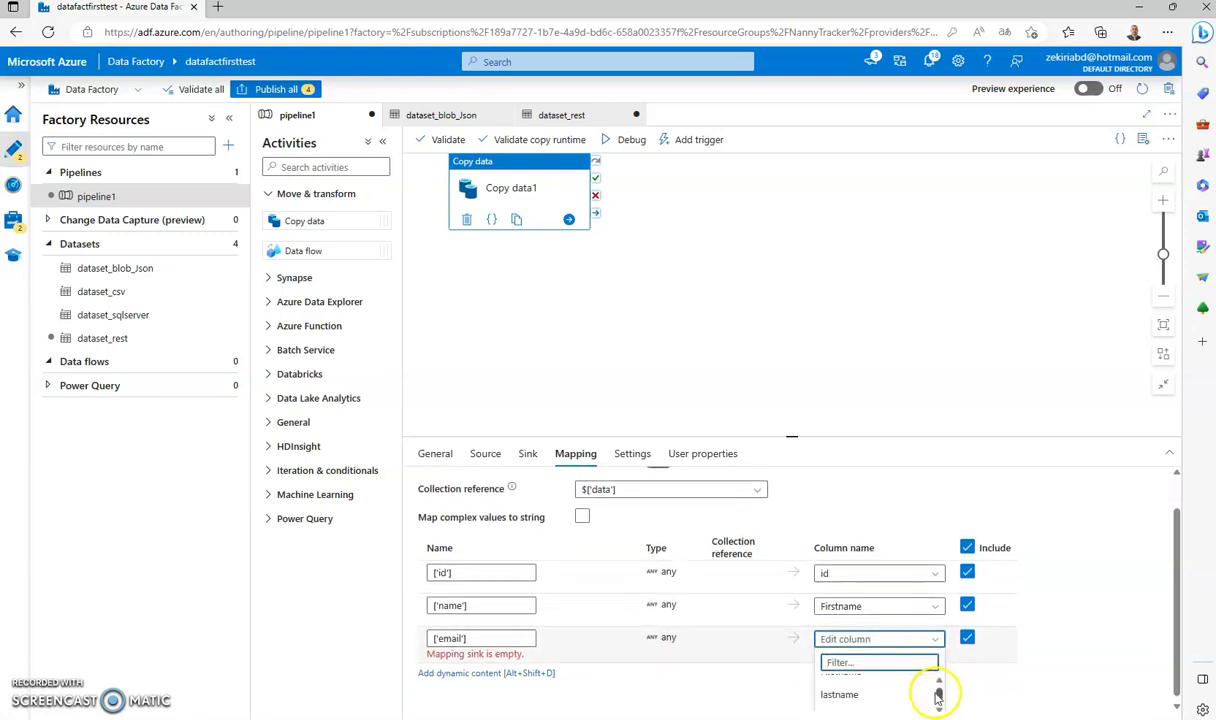
{"action": "left_click", "coordinate": [836, 693]}
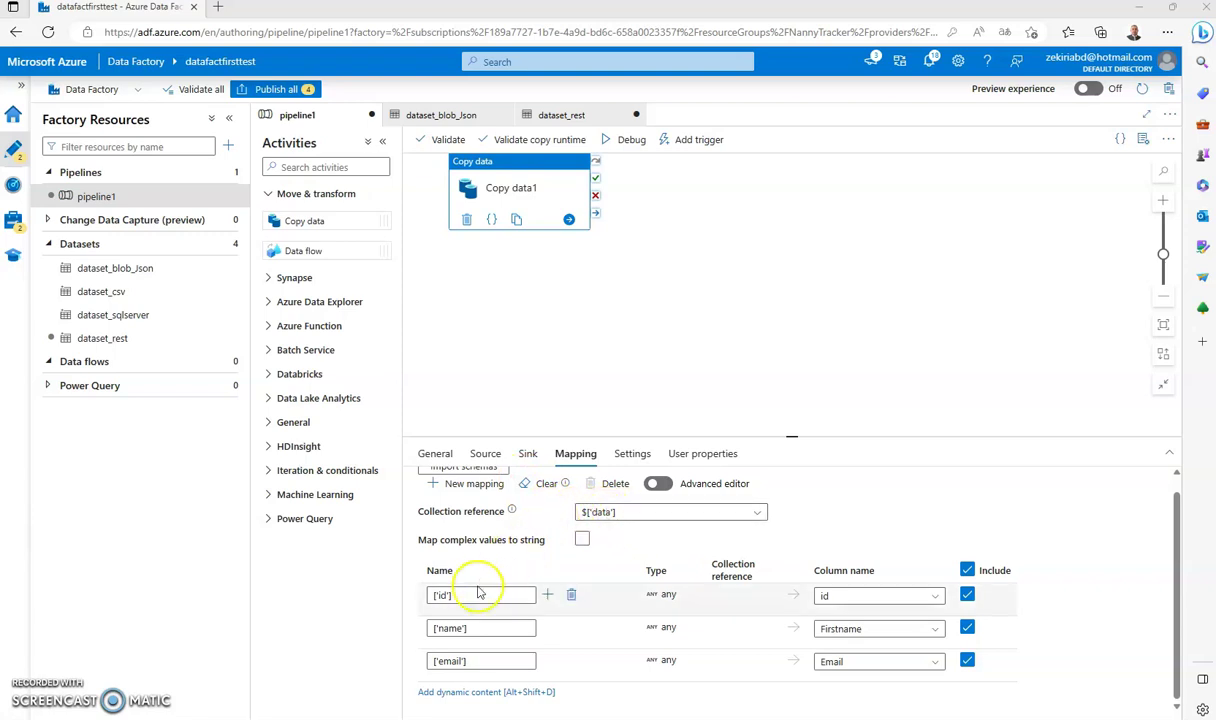
Review the id, name and email source fields together with the sink column assigned to each
{"action": "left_click_drag", "start_coordinate": [460, 596], "coordinate": [421, 594]}
{"action": "left_click_drag", "start_coordinate": [500, 628], "coordinate": [408, 627]}
{"action": "left_click_drag", "start_coordinate": [483, 664], "coordinate": [406, 661]}
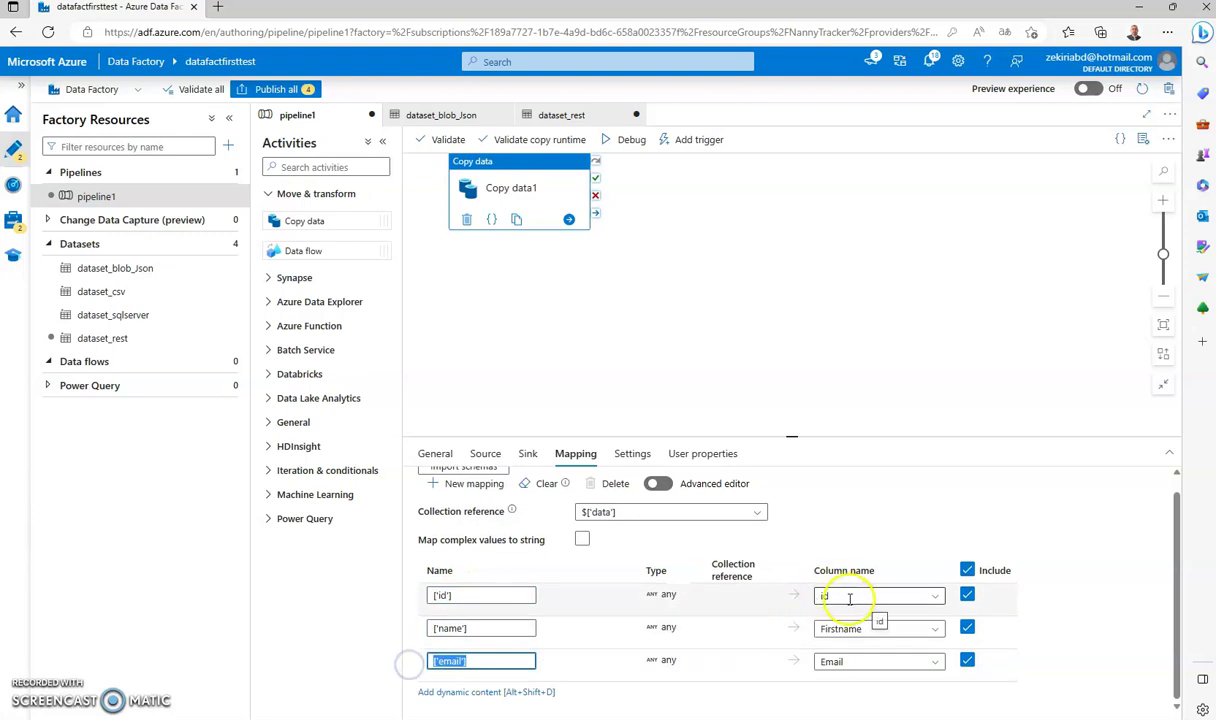
{"action": "left_click_drag", "start_coordinate": [840, 595], "coordinate": [798, 595]}
{"action": "left_click_drag", "start_coordinate": [866, 628], "coordinate": [808, 628]}
{"action": "left_click_drag", "start_coordinate": [871, 664], "coordinate": [795, 661]}
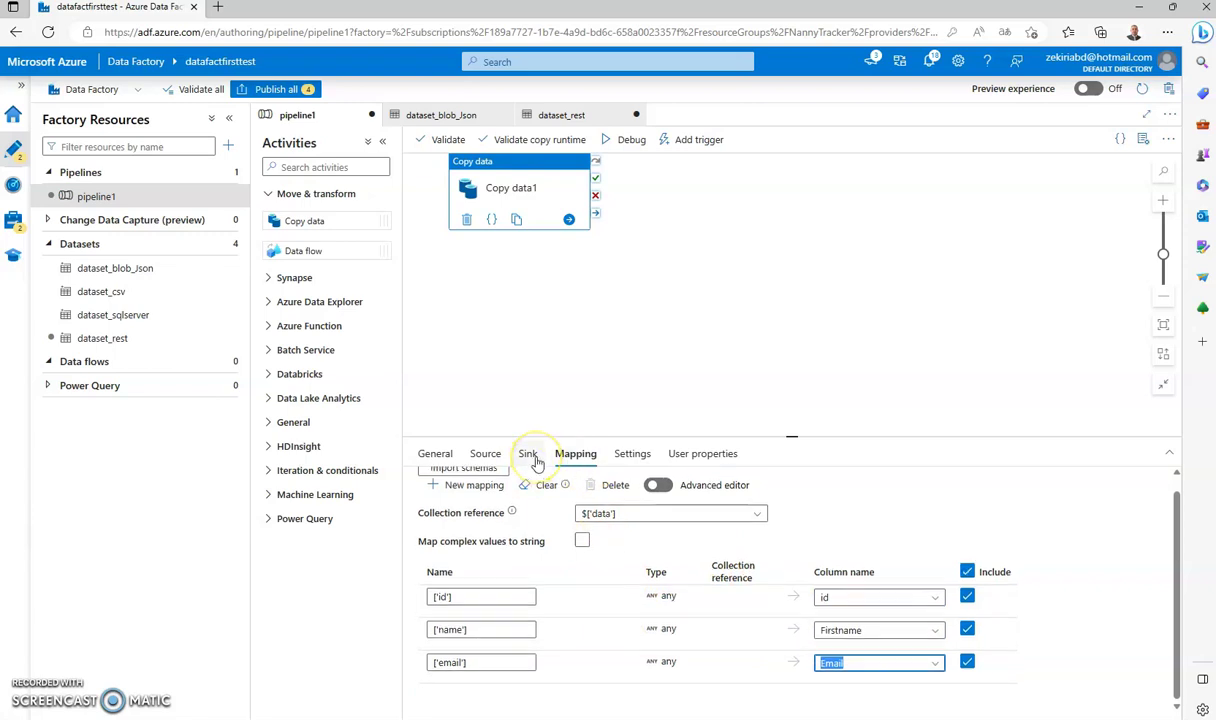
Start a debug run of pipeline1 and refresh the output status
{"action": "left_click", "coordinate": [613, 337]}
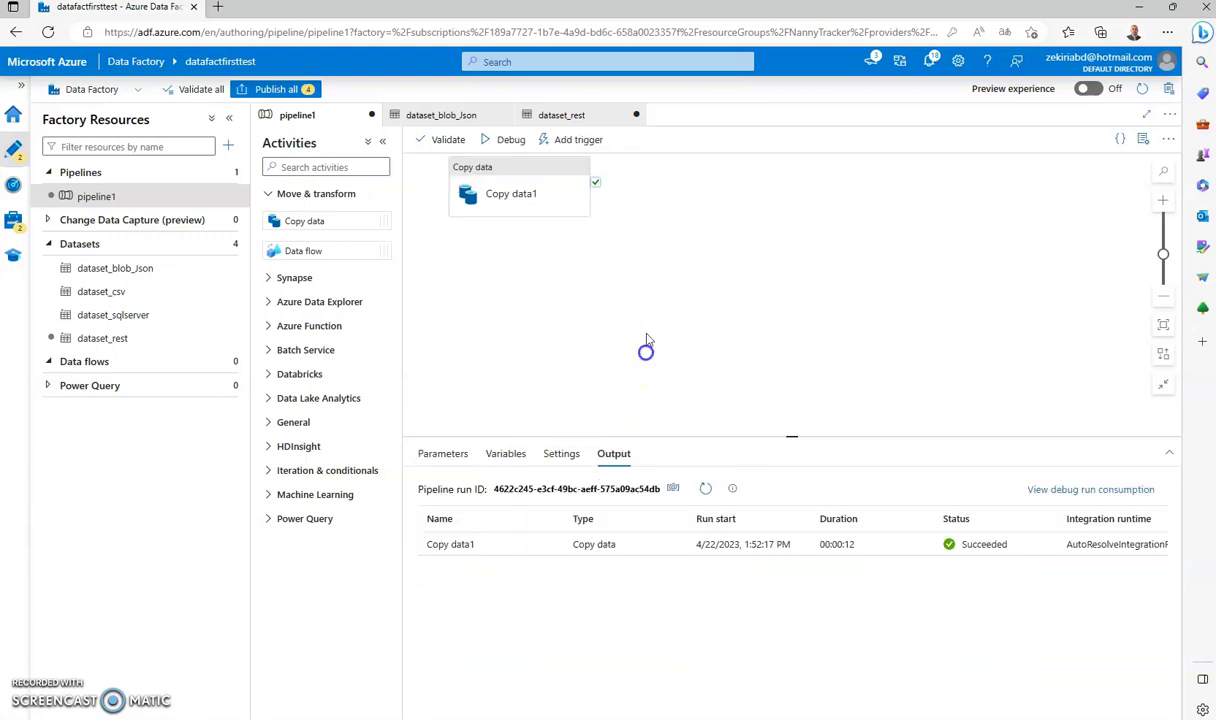
{"action": "left_click", "coordinate": [510, 140]}
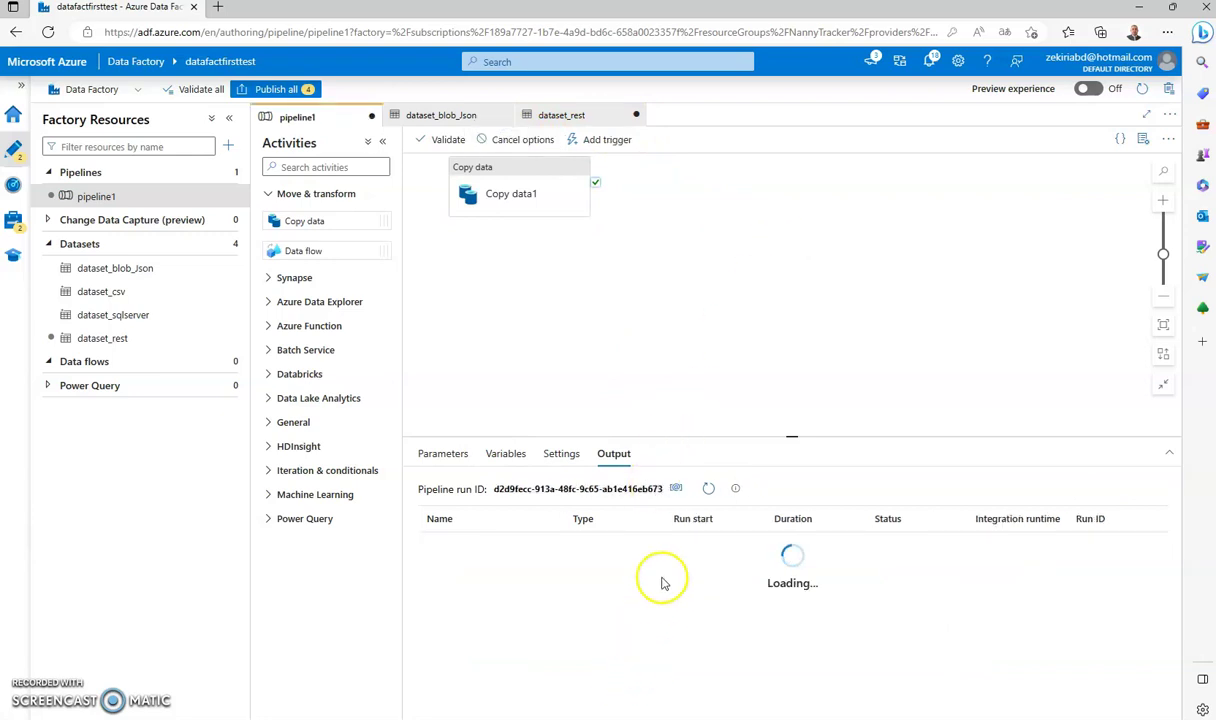
{"action": "left_click", "coordinate": [708, 488]}
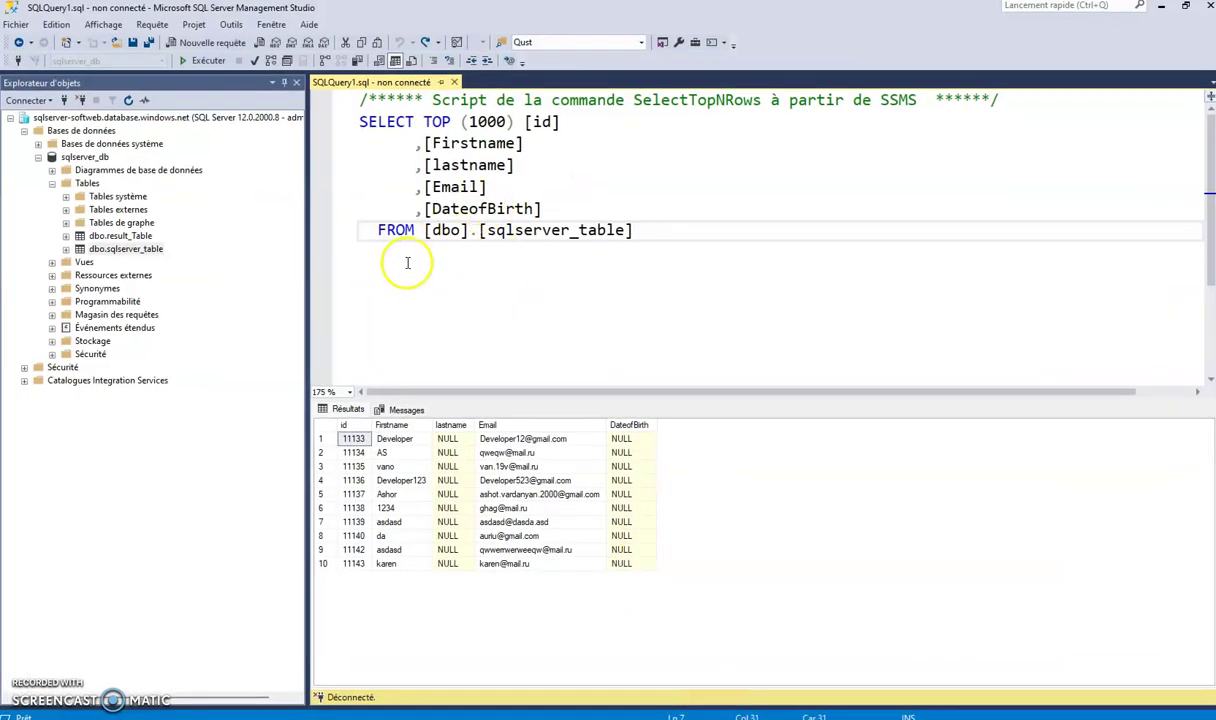
Switch to SQL Server Management Studio, replace FROM with delete before [dbo].[sqlserver_table], and select that statement
{"action": "double_click", "coordinate": [385, 231]}
{"action": "type", "text": "delete"}
{"action": "key", "text": "Home"}
{"action": "key", "text": "shift+End"}
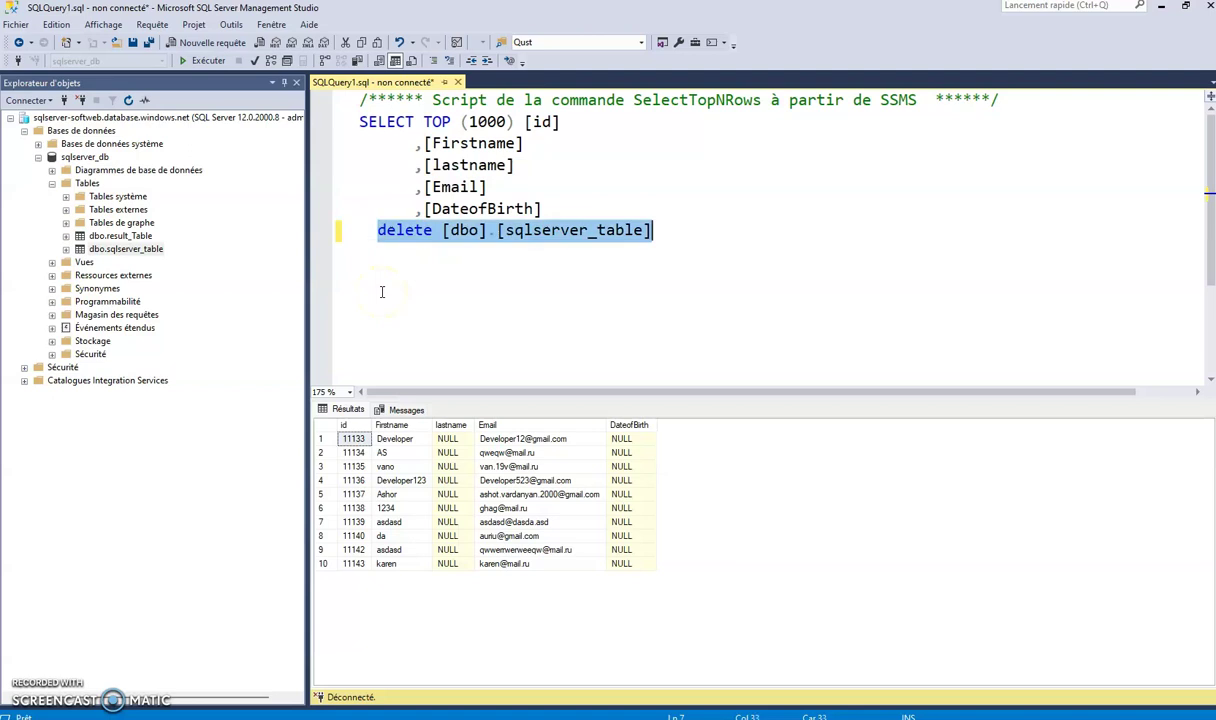
Connect the query to sqlserver-softweb.database.windows.net with SQL Server authentication and try the delete statement against the master database
{"action": "left_click", "coordinate": [200, 60]}
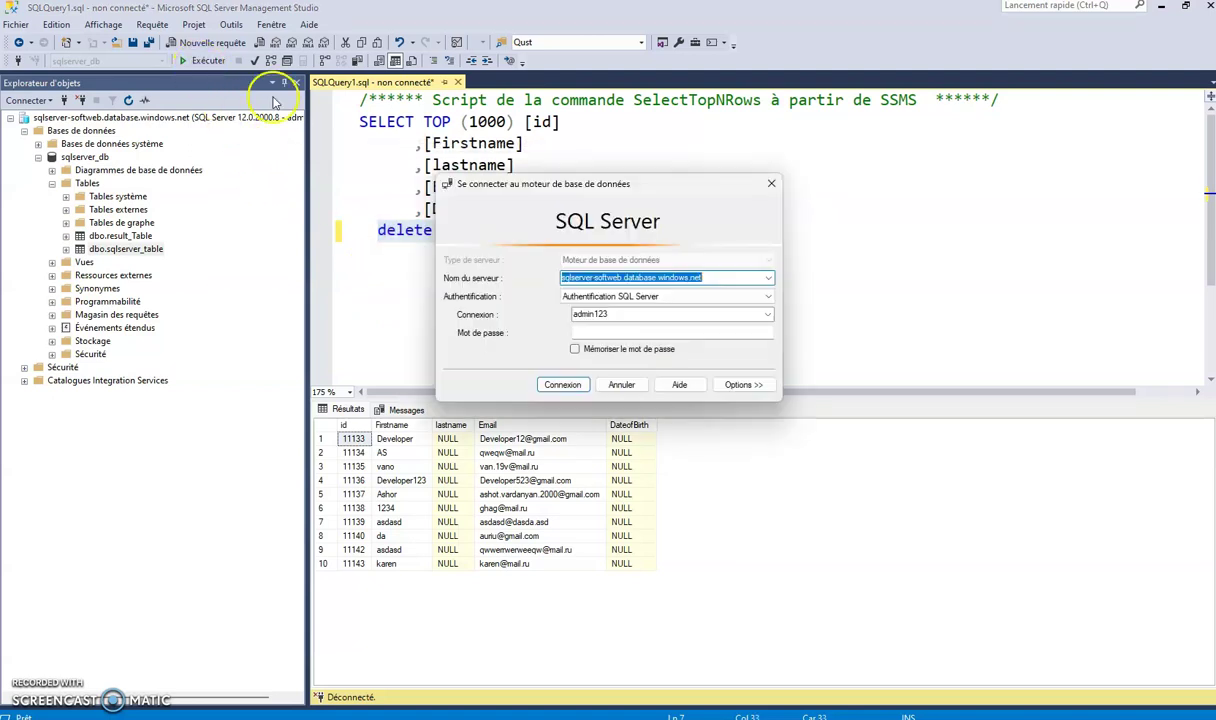
{"action": "left_click", "coordinate": [563, 383]}
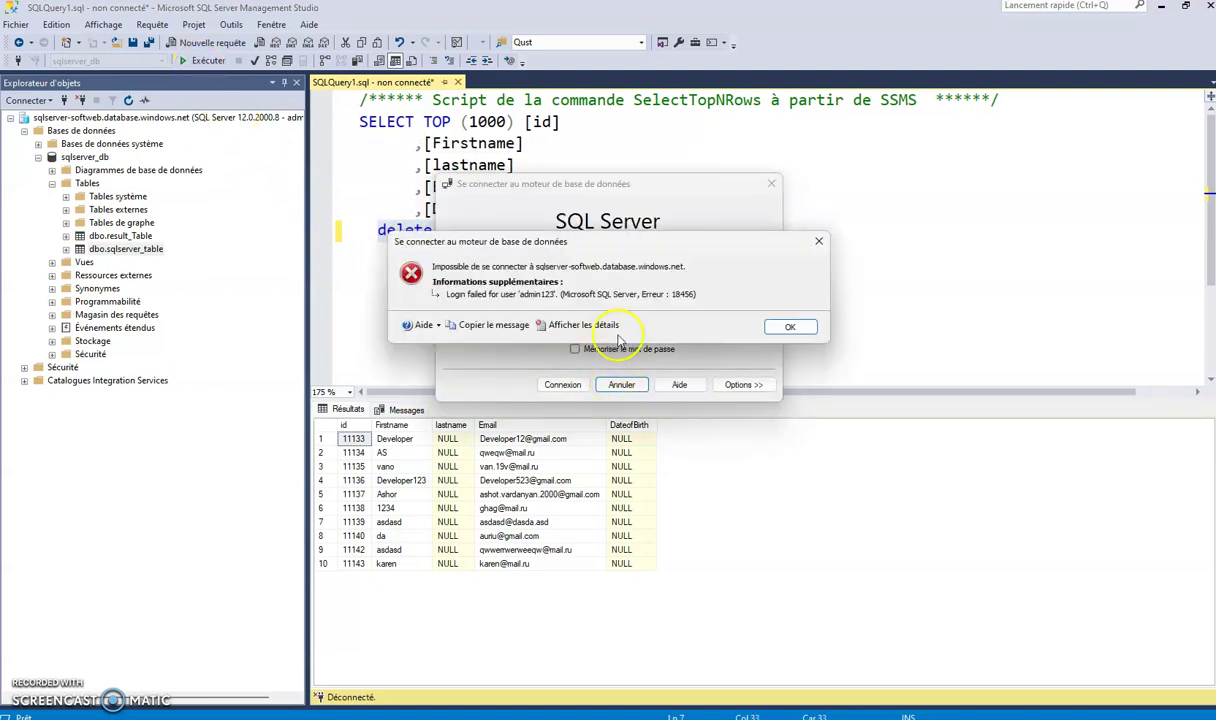
{"action": "left_click", "coordinate": [790, 328]}
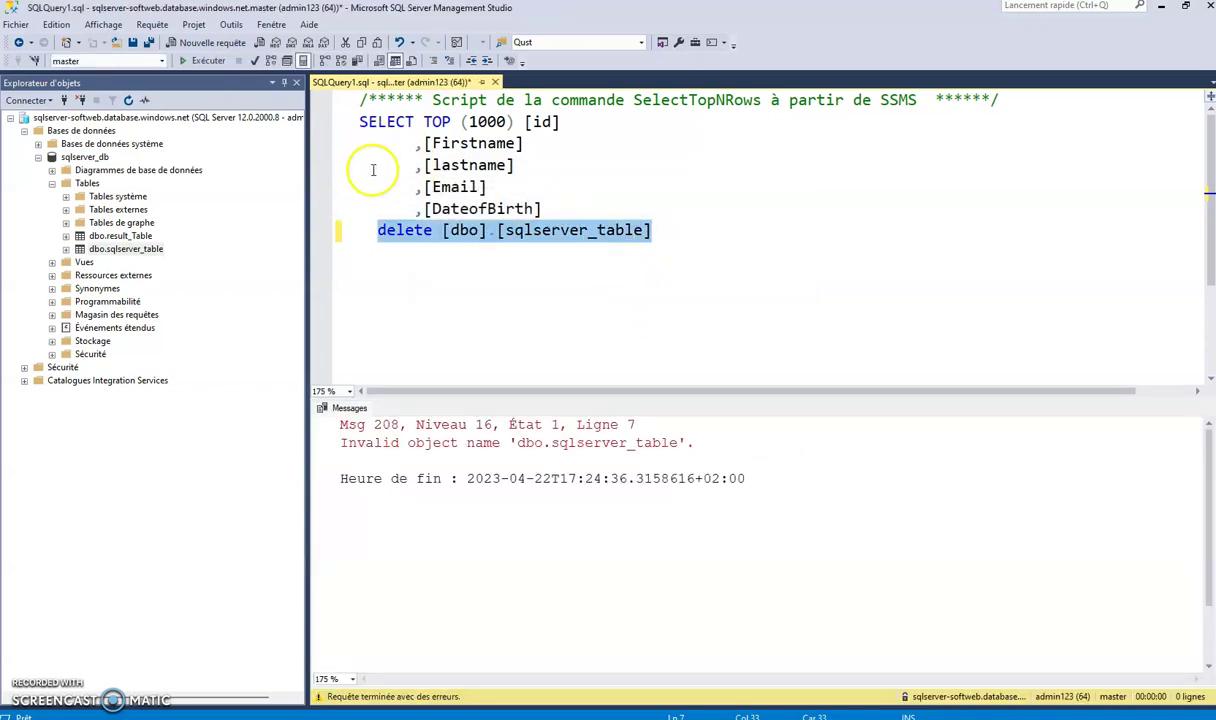
{"action": "left_click", "coordinate": [207, 62]}
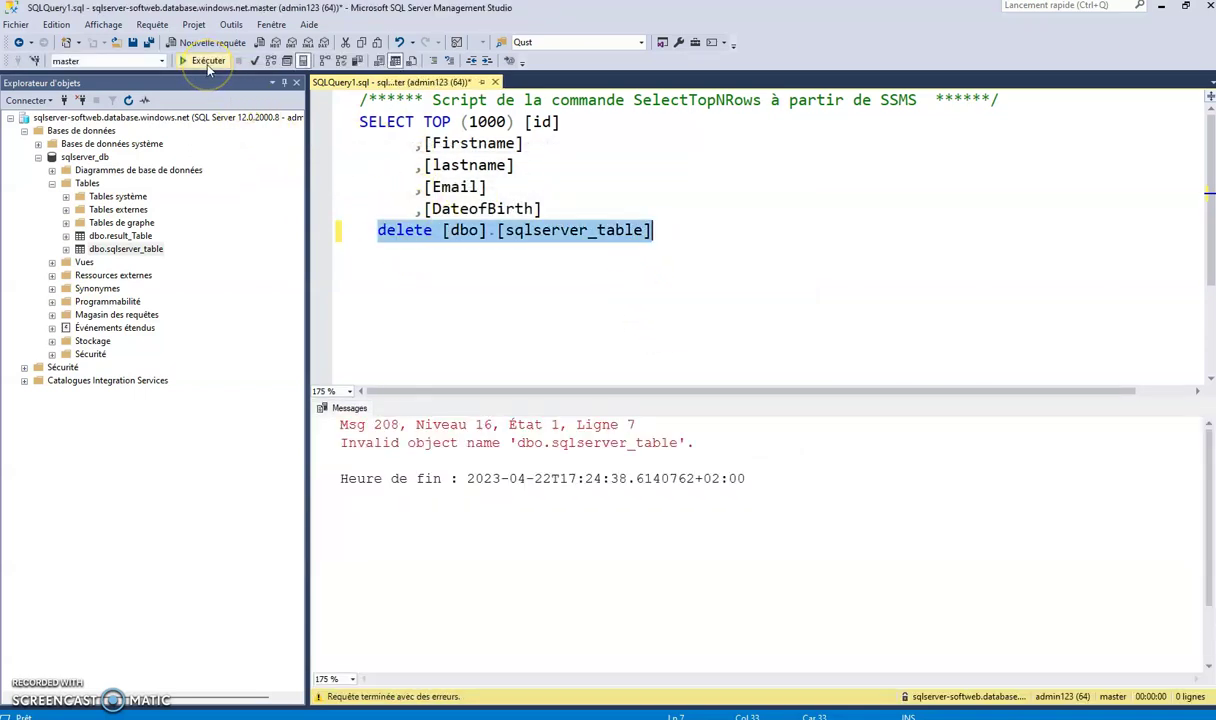
Switch the query to the sqlserver_db database and execute only the delete statement on [dbo].[sqlserver_table]
{"action": "left_click", "coordinate": [556, 301]}
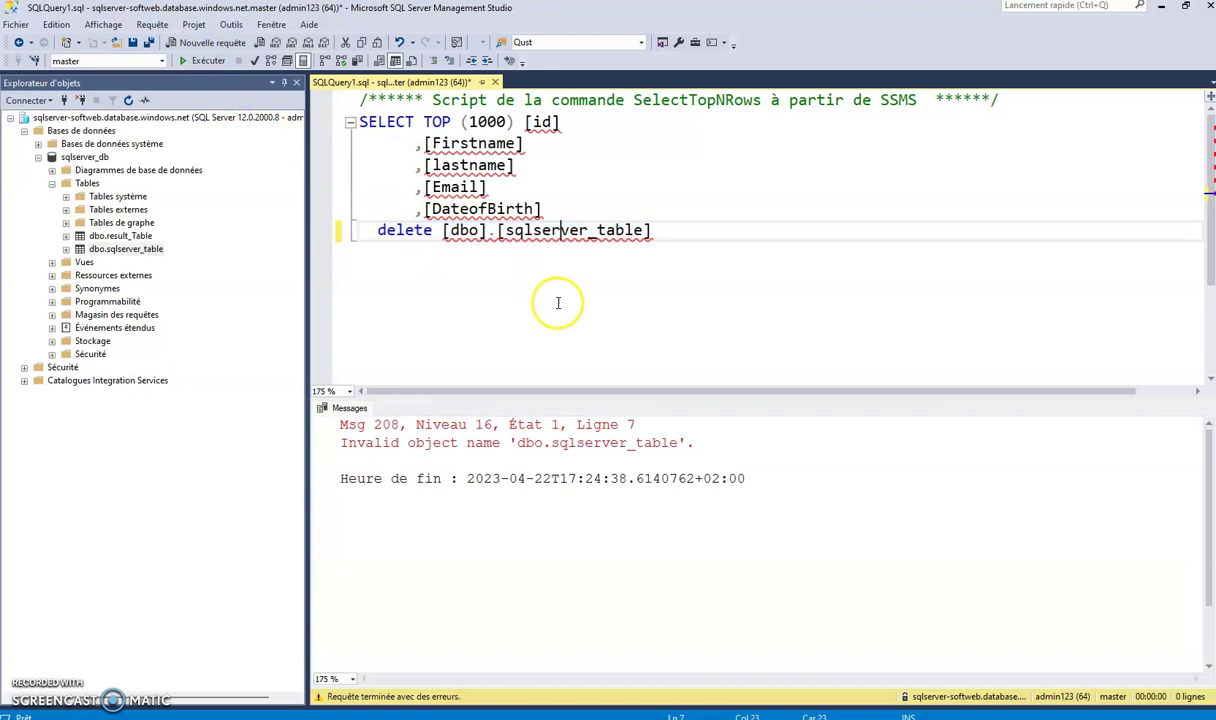
{"action": "left_click", "coordinate": [160, 62]}
{"action": "left_click", "coordinate": [101, 88]}
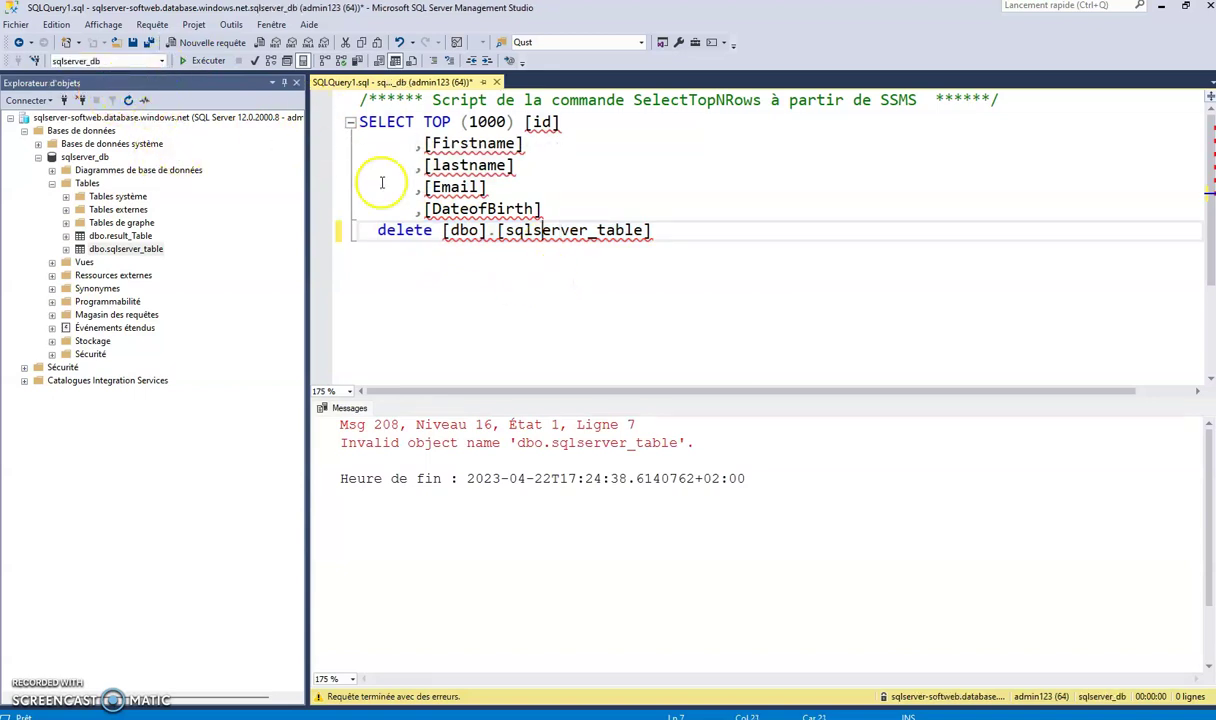
{"action": "left_click_drag", "start_coordinate": [347, 231], "coordinate": [684, 235]}
{"action": "left_click", "coordinate": [204, 60]}
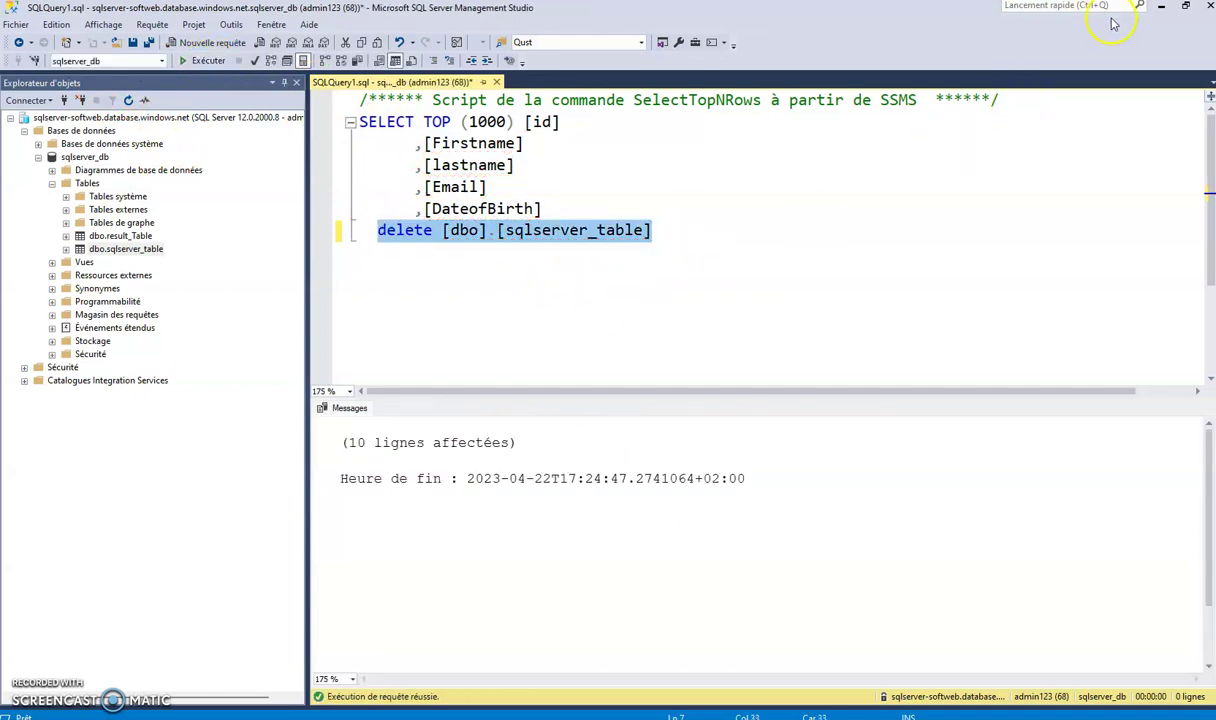
Switch back to Azure Data Factory and read the error details of the failed Copy data1 run
{"action": "left_click", "coordinate": [1161, 8]}
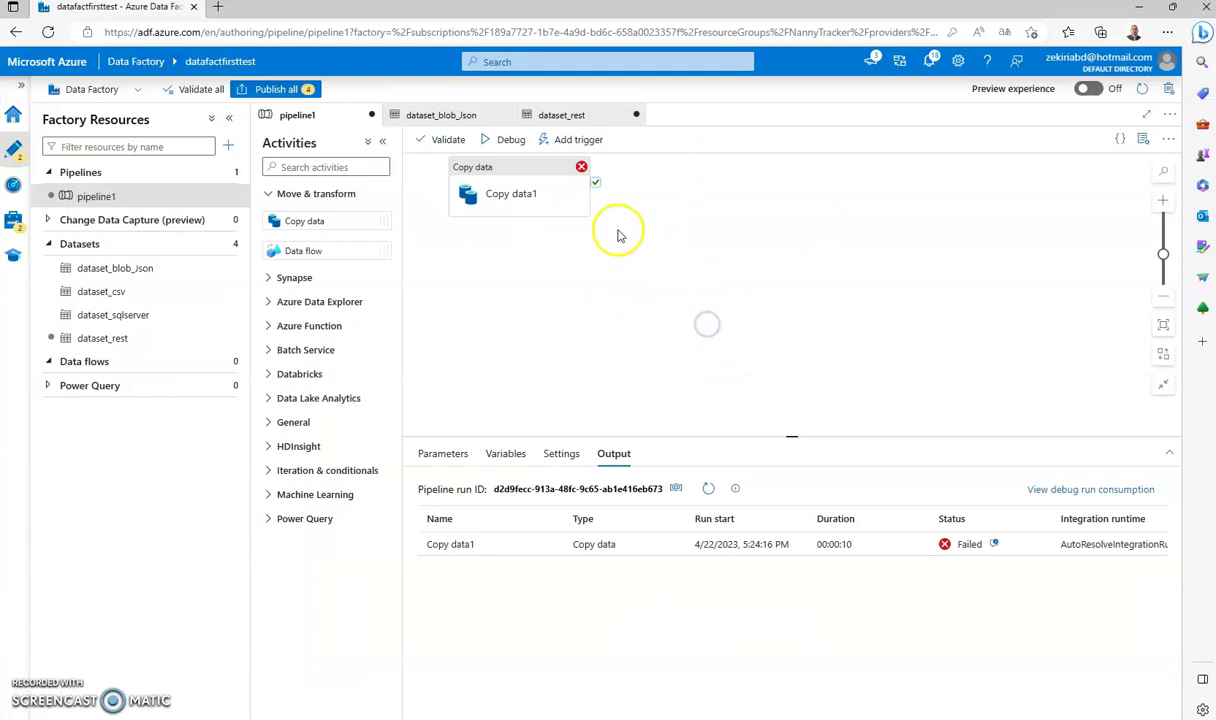
{"action": "left_click", "coordinate": [993, 544]}
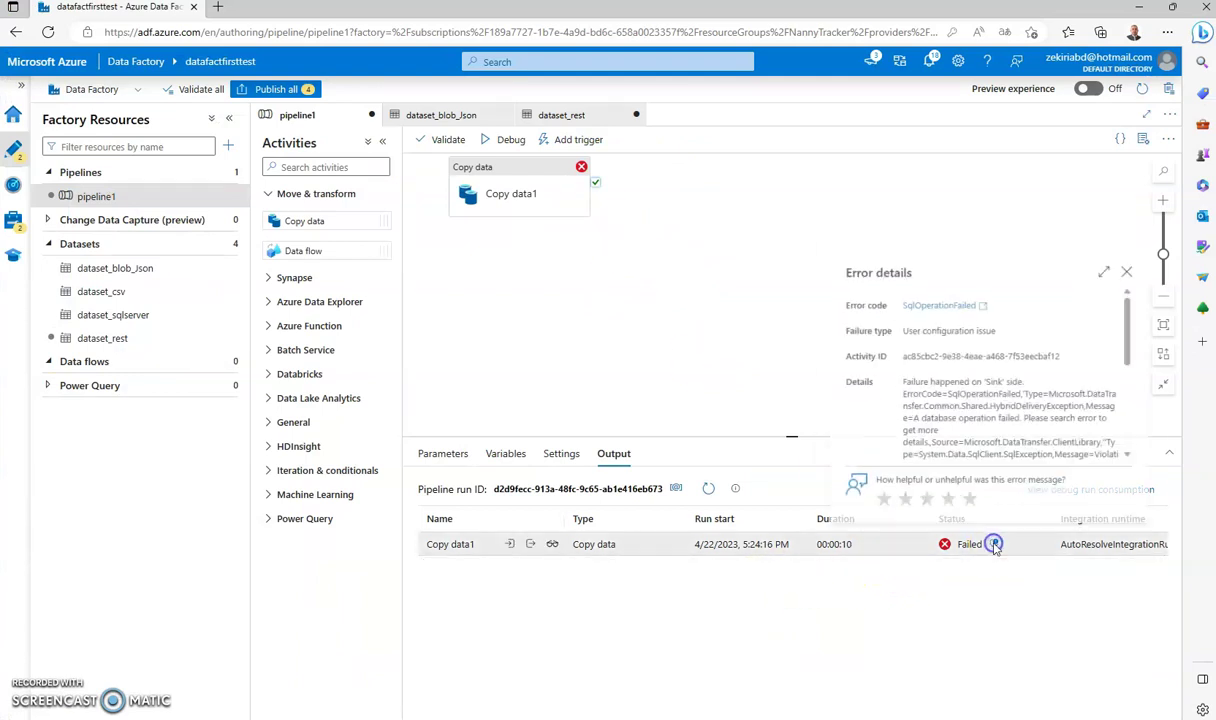
{"action": "scroll", "coordinate": [1055, 394], "scroll_direction": "down", "scroll_amount": 5}
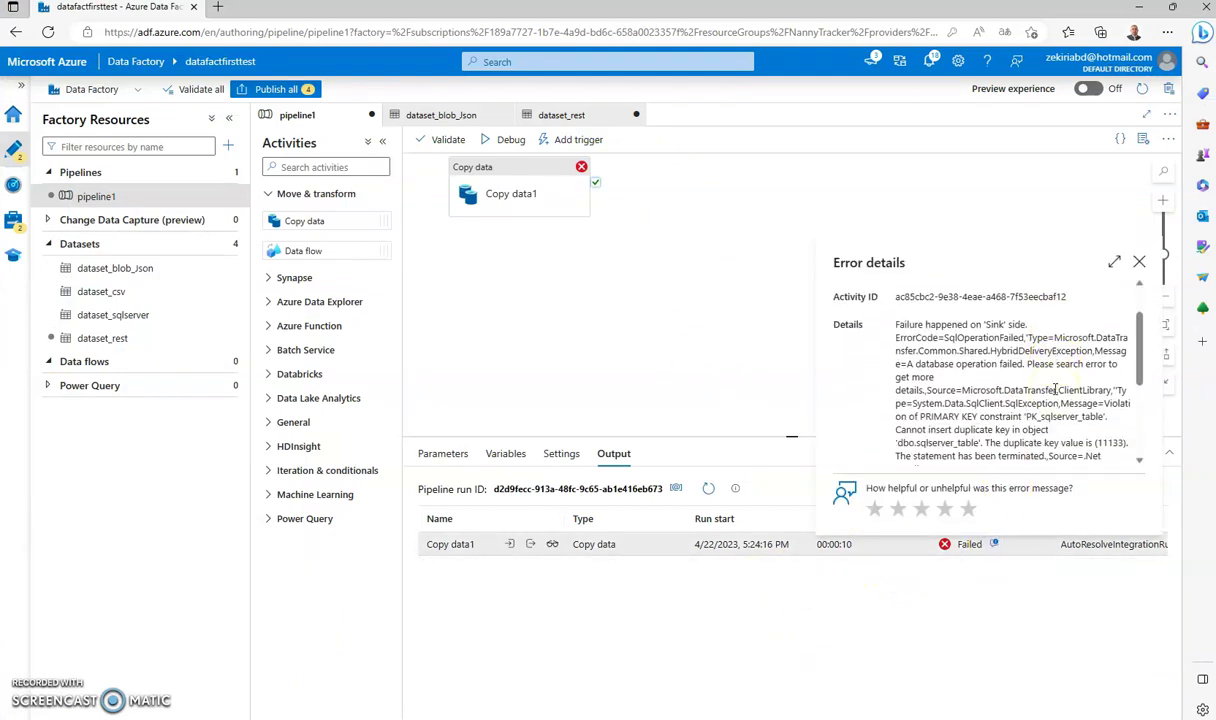
{"action": "scroll", "coordinate": [1055, 392], "scroll_direction": "down", "scroll_amount": 3}
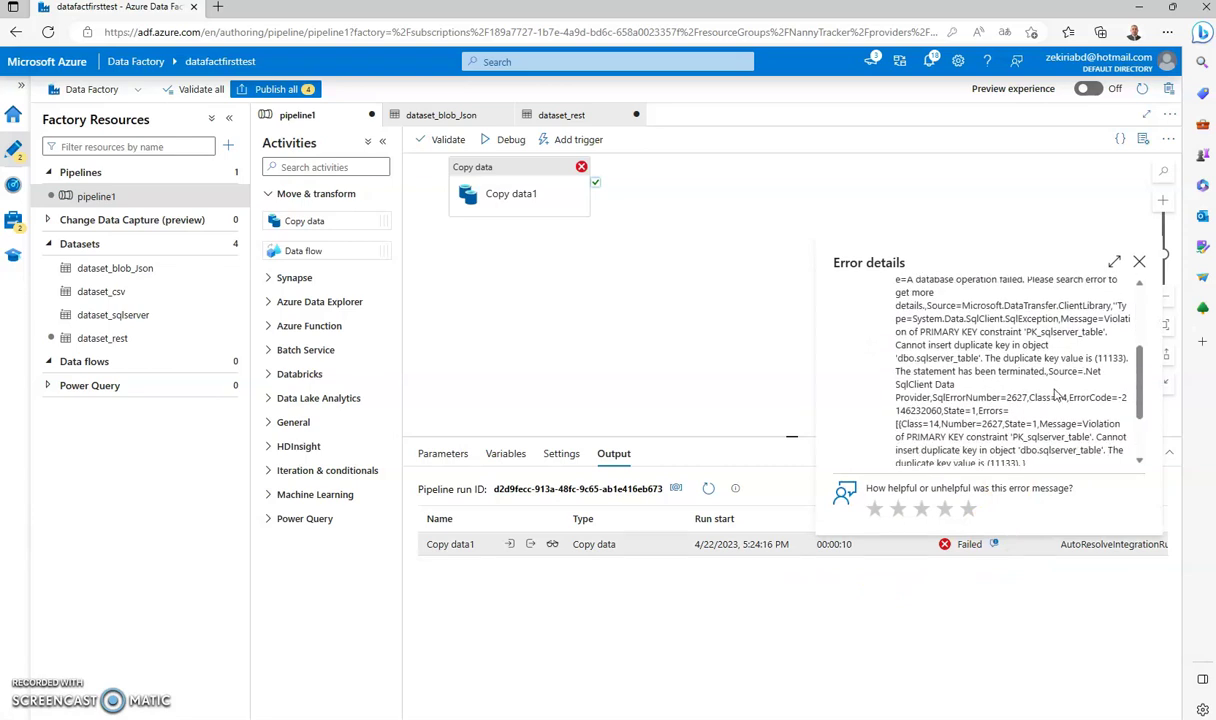
{"action": "left_click_drag", "start_coordinate": [1140, 399], "coordinate": [1131, 340]}
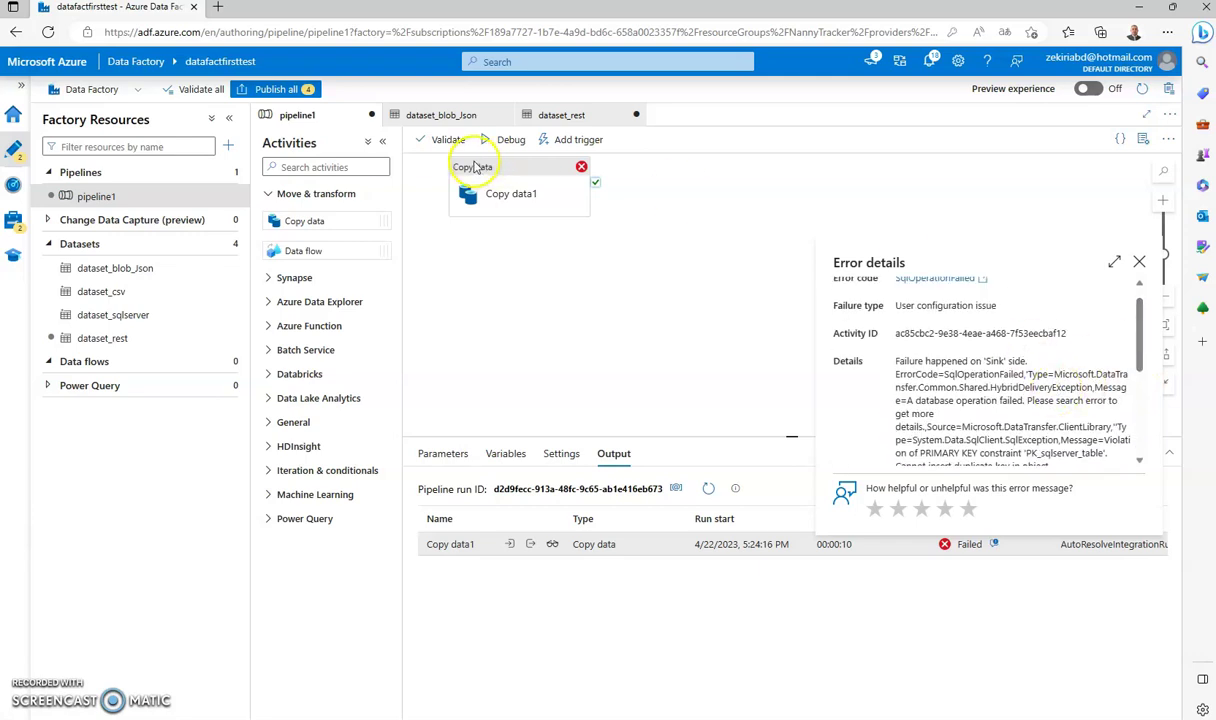
Debug pipeline1 again and run the SELECT query on [dbo].[sqlserver_table] in SQL Server Management Studio to check the copied rows
{"action": "left_click", "coordinate": [508, 139]}
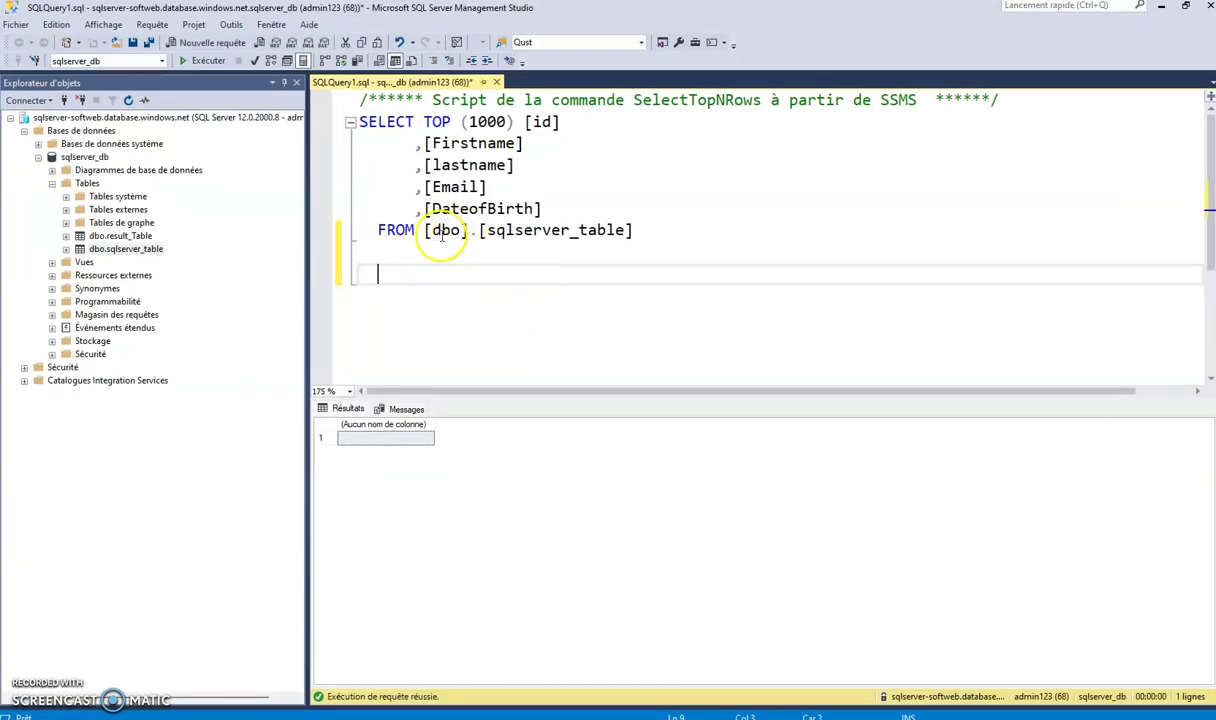
{"action": "left_click", "coordinate": [203, 61]}
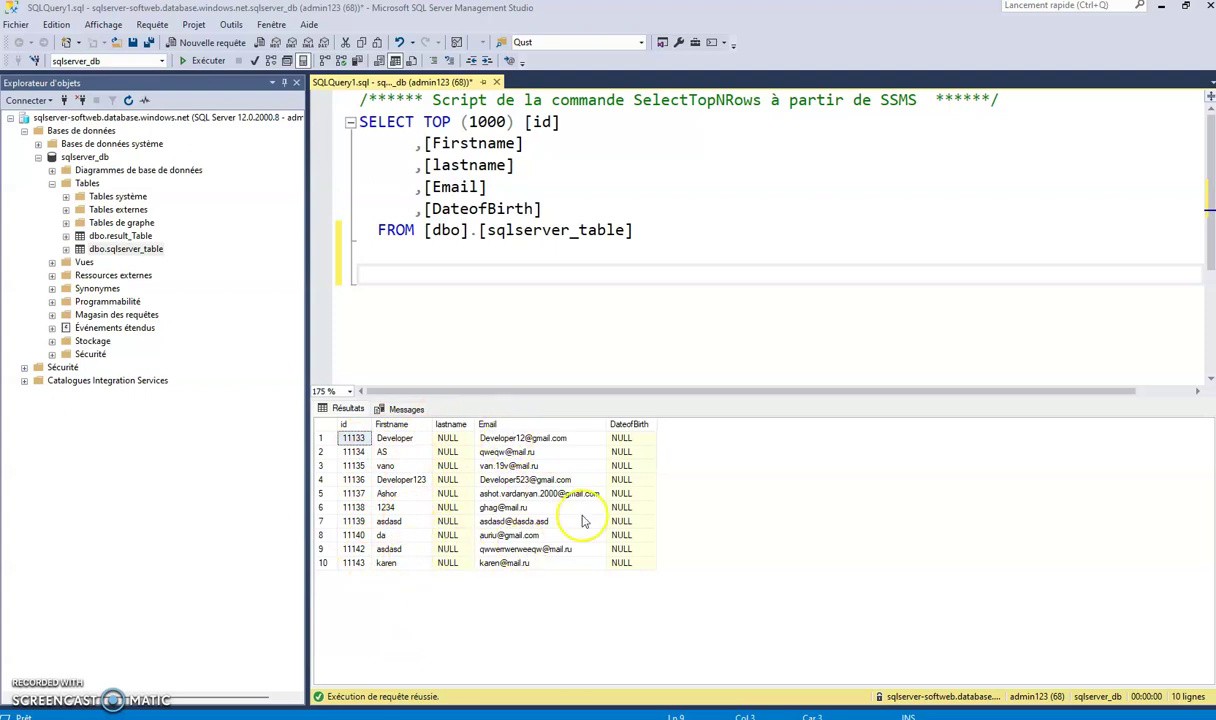
{"action": "left_click", "coordinate": [1162, 7]}
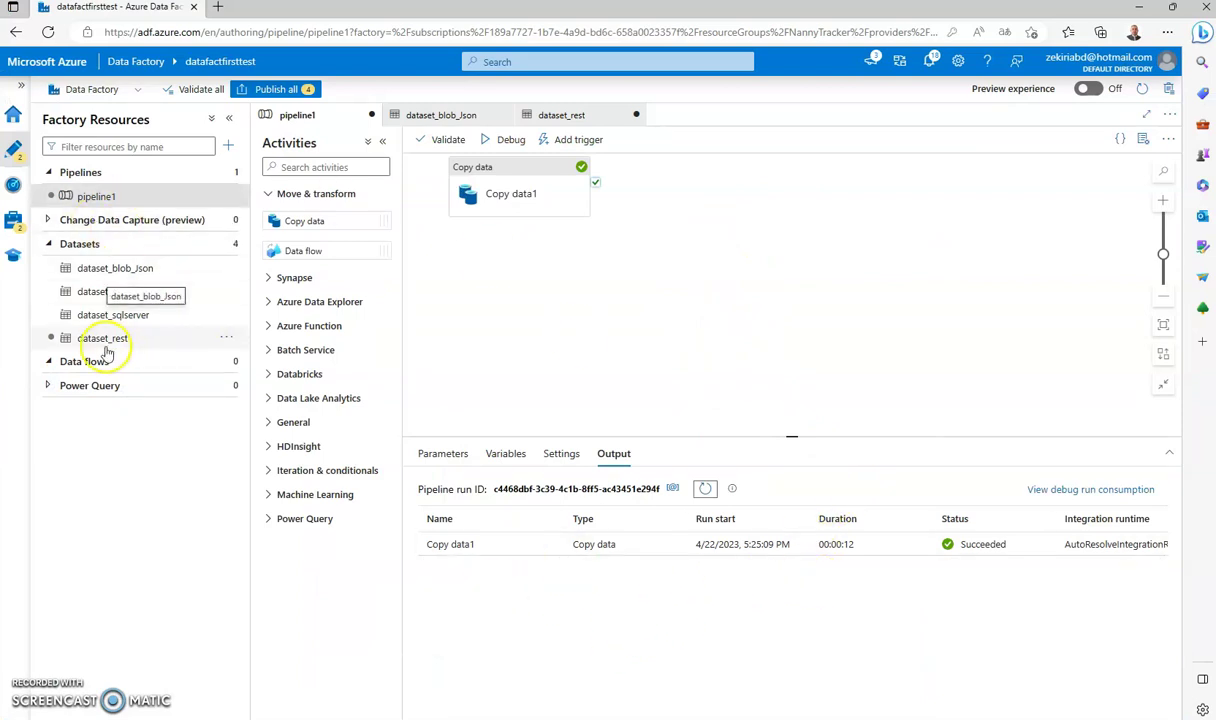
Review the data factory's linked services and compare them with the base address of the users request in Postman
{"action": "left_click", "coordinate": [13, 220]}
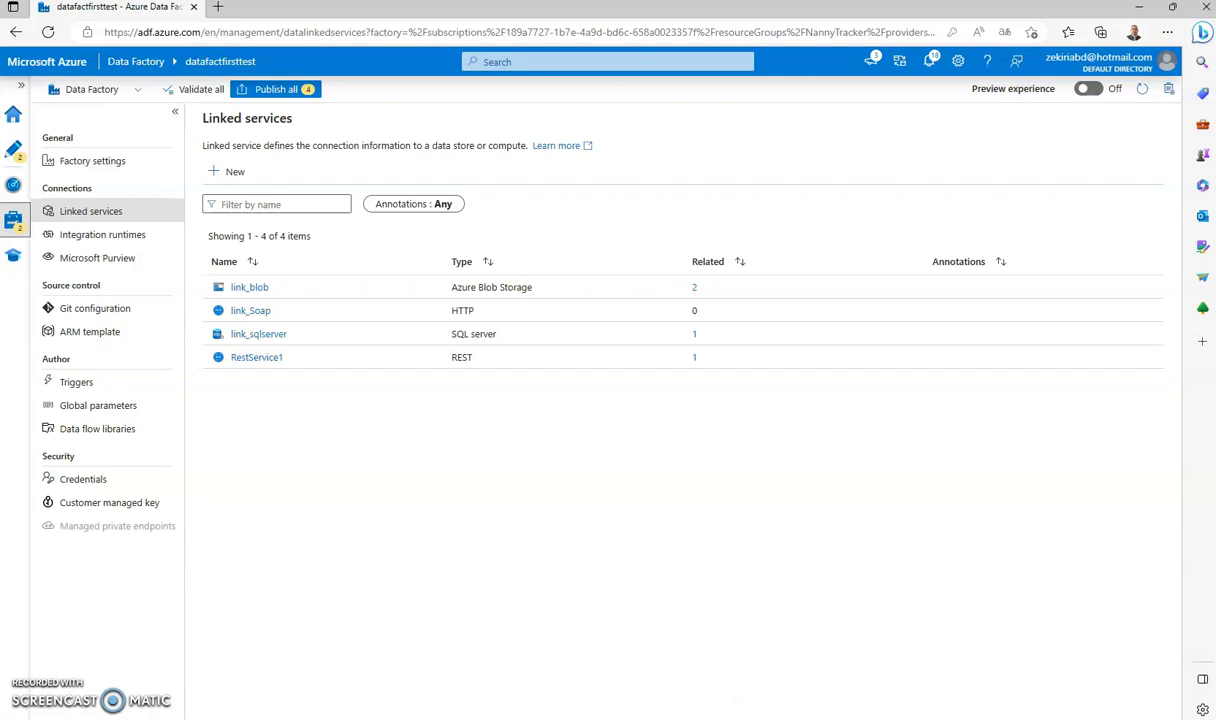
{"action": "key", "text": "alt+Tab"}
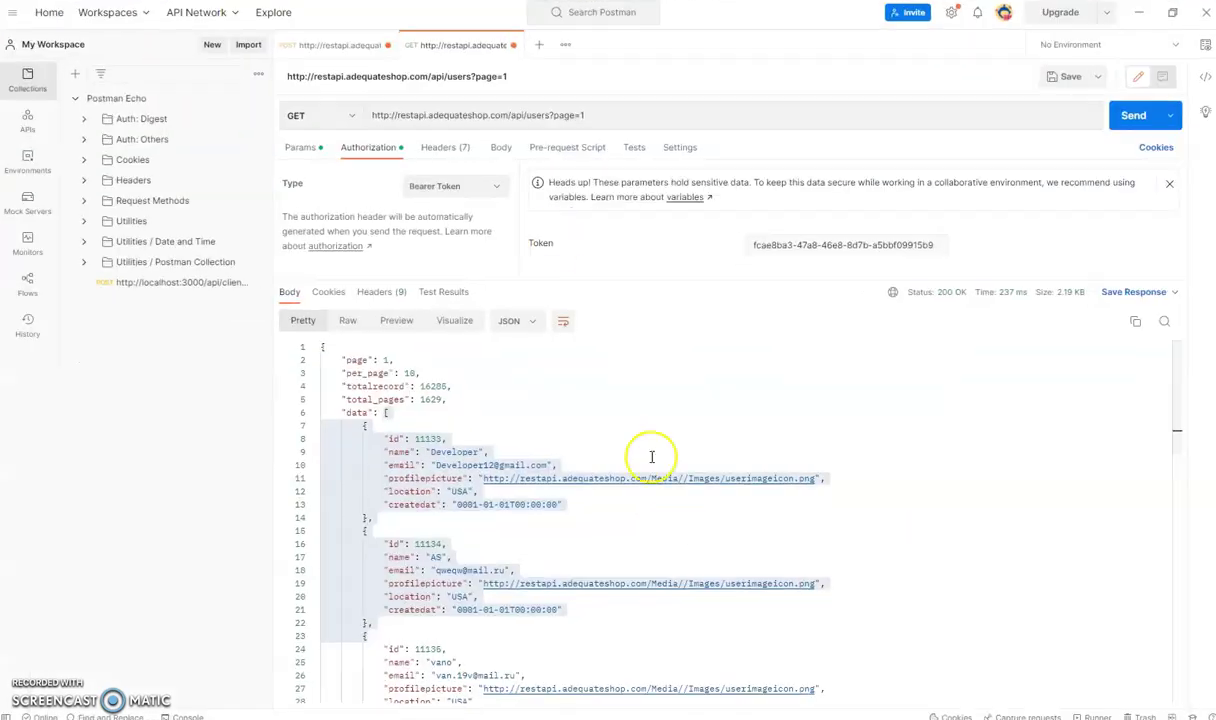
{"action": "left_click", "coordinate": [503, 116]}
{"action": "left_click_drag", "start_coordinate": [507, 115], "coordinate": [412, 116]}
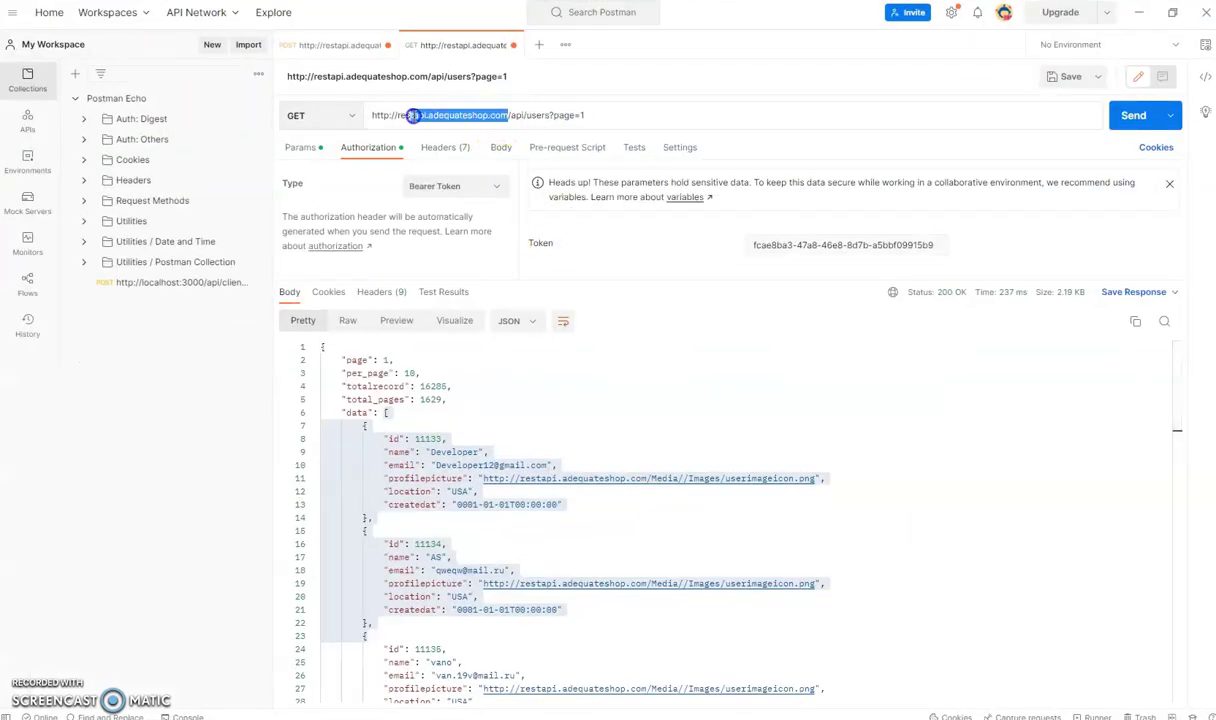
{"action": "left_click", "coordinate": [1139, 12]}
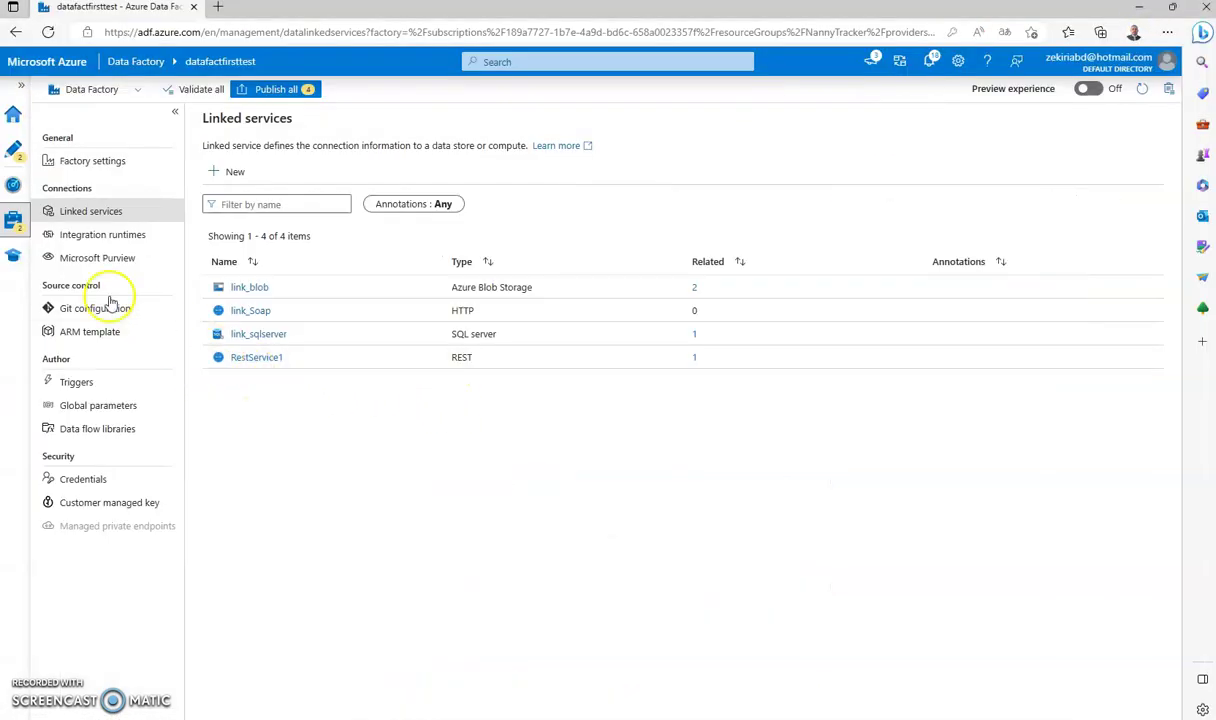
{"action": "left_click", "coordinate": [14, 153]}
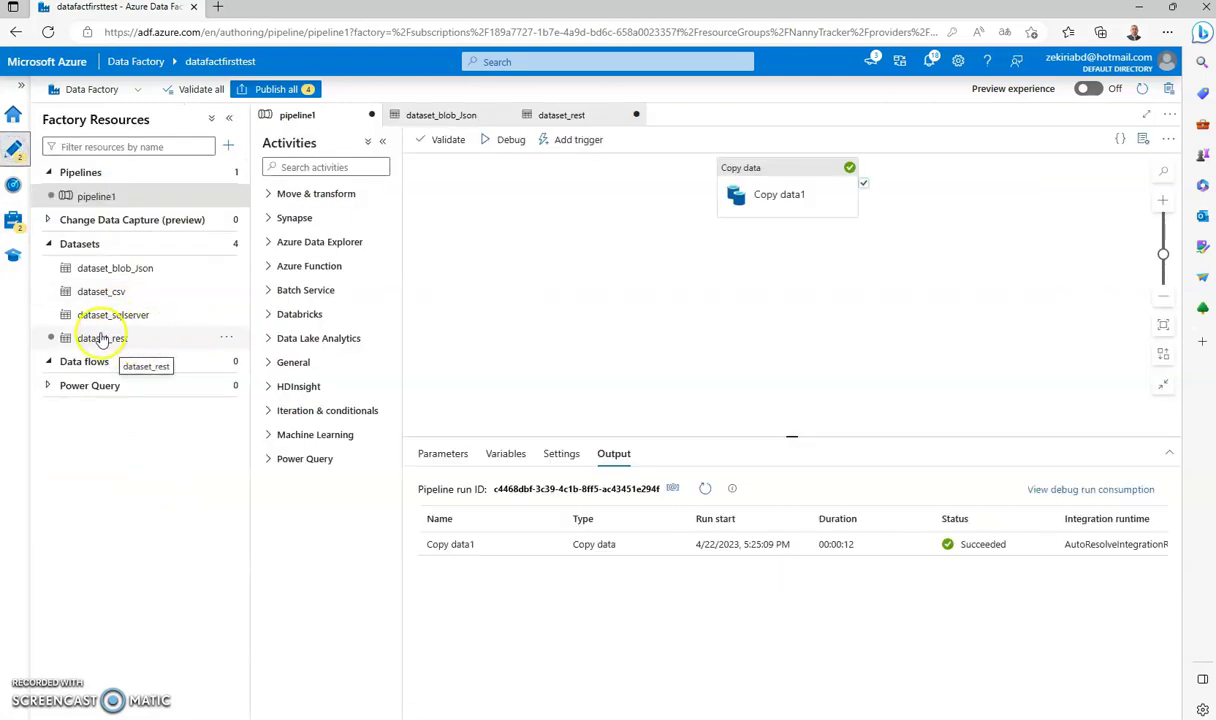
Open dataset_rest, review its relative URL /api/users?page=1, and test the RestService1 connection
{"action": "left_click", "coordinate": [102, 341]}
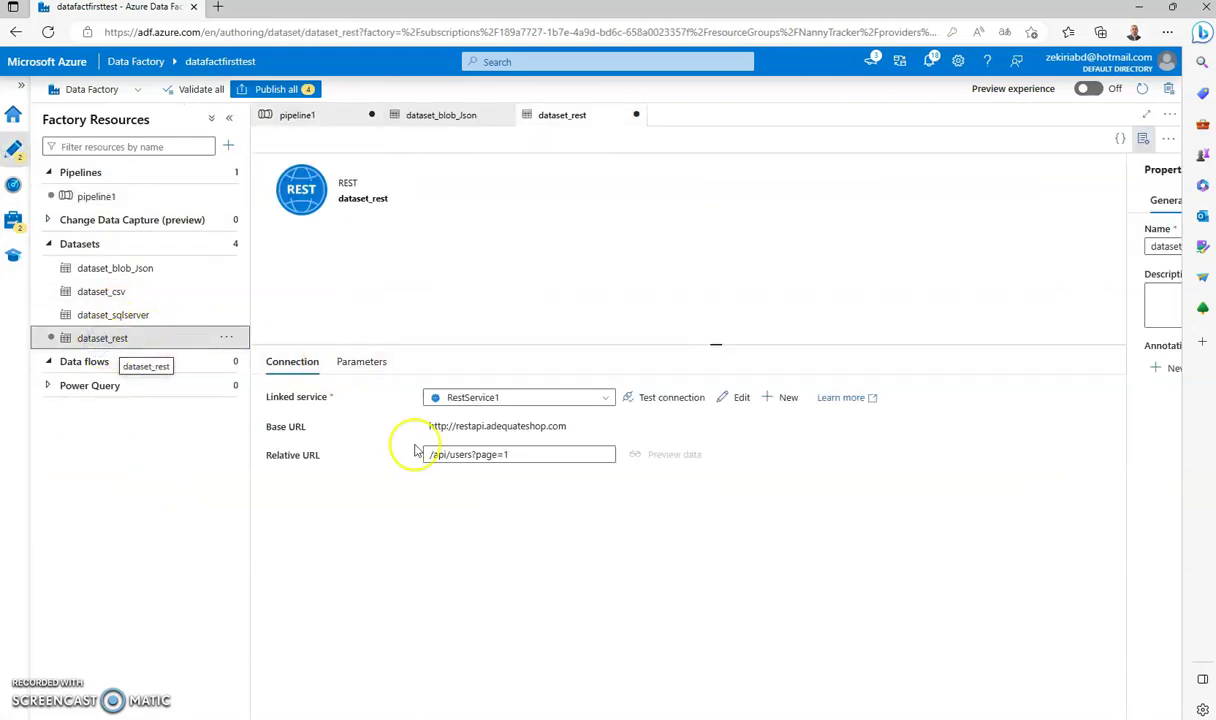
{"action": "left_click_drag", "start_coordinate": [530, 453], "coordinate": [410, 453]}
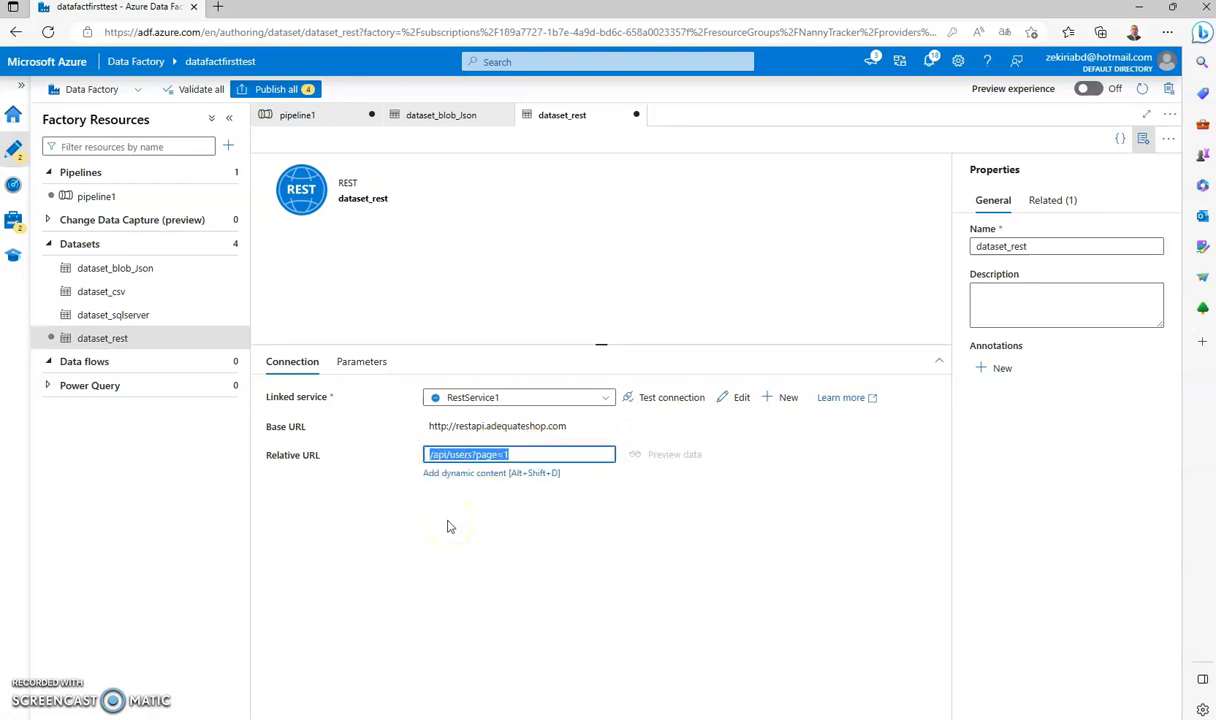
{"action": "left_click", "coordinate": [668, 397]}
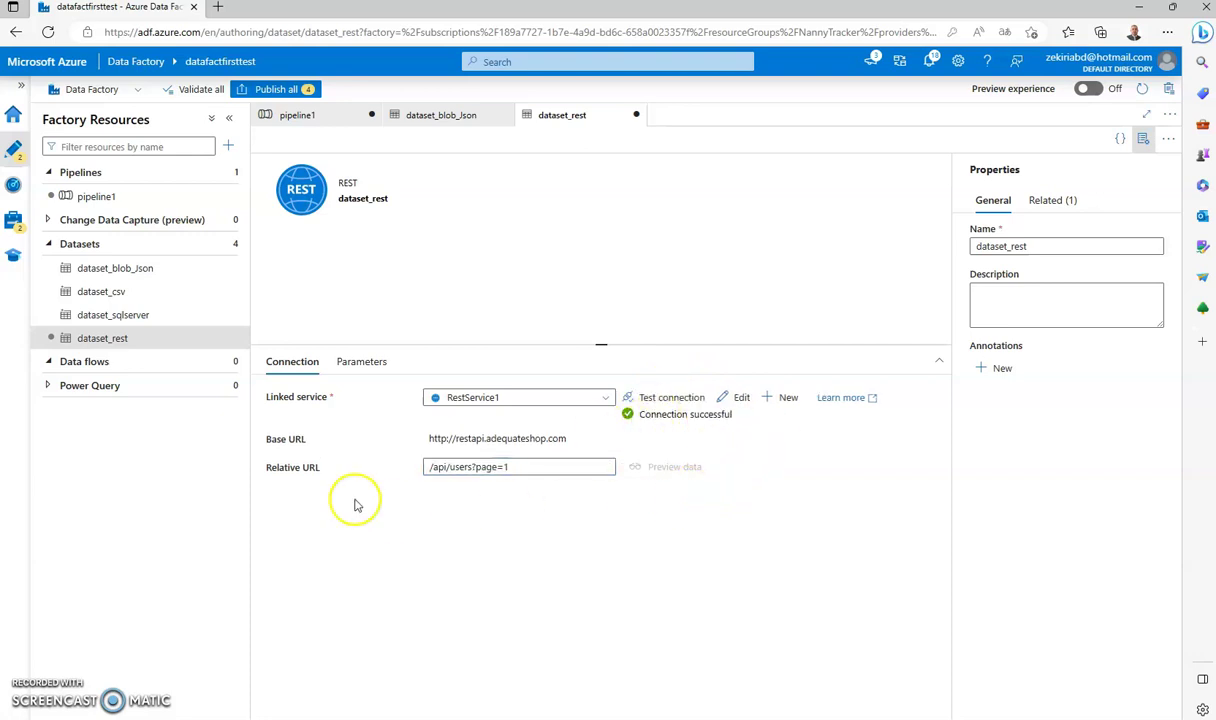
Open pipeline1 and review the source settings of Copy data1, especially the name and bearer token value of its Authorization header
{"action": "left_click", "coordinate": [97, 197]}
{"action": "left_click_drag", "start_coordinate": [780, 170], "coordinate": [505, 234]}
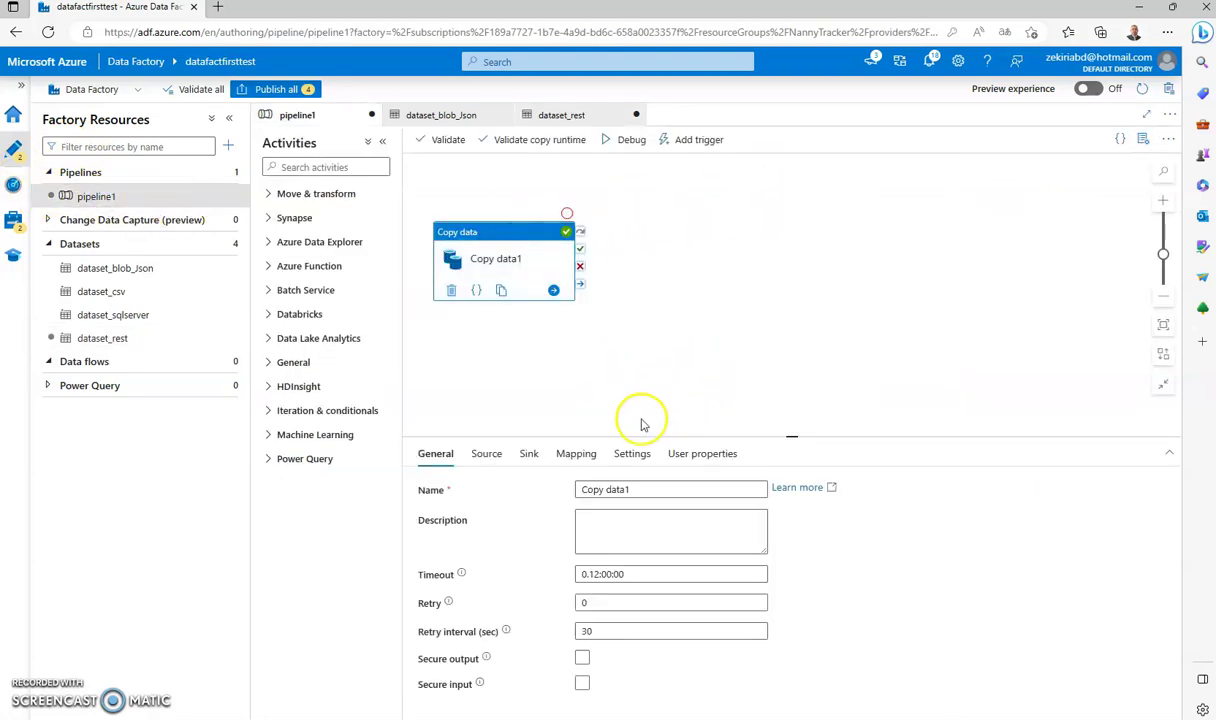
{"action": "left_click", "coordinate": [486, 458]}
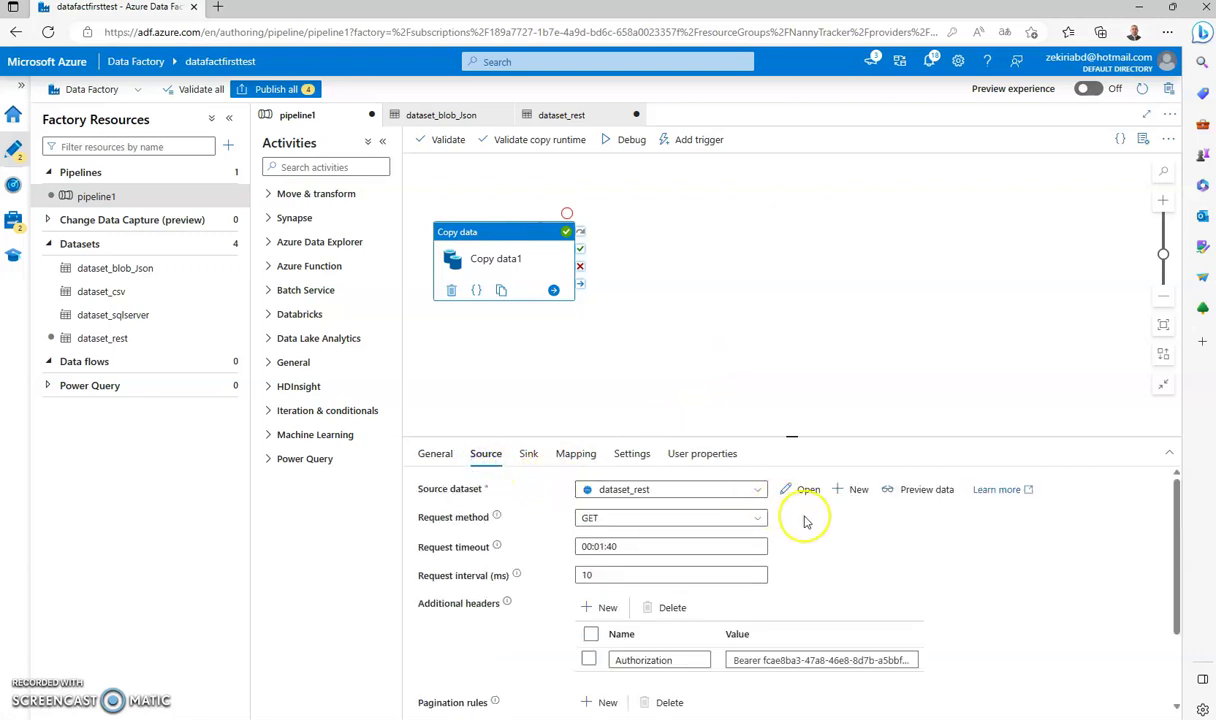
{"action": "scroll", "coordinate": [806, 521], "scroll_direction": "down", "scroll_amount": 3}
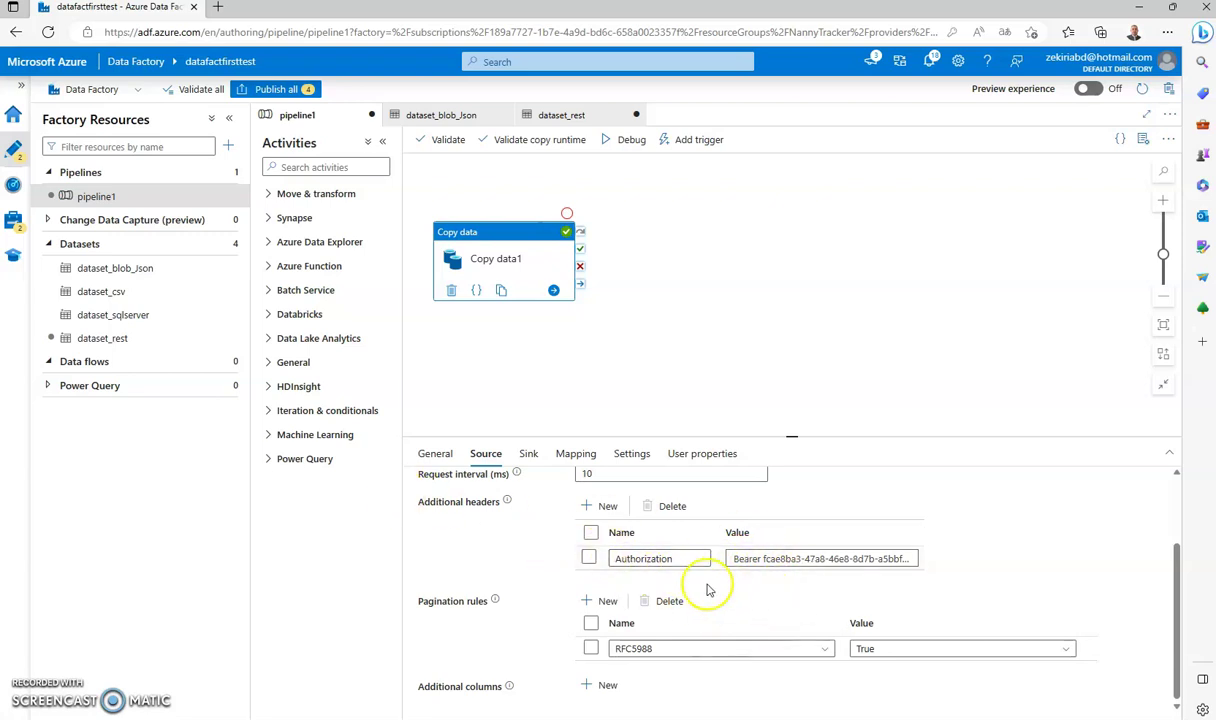
{"action": "double_click", "coordinate": [643, 558]}
{"action": "double_click", "coordinate": [749, 558]}
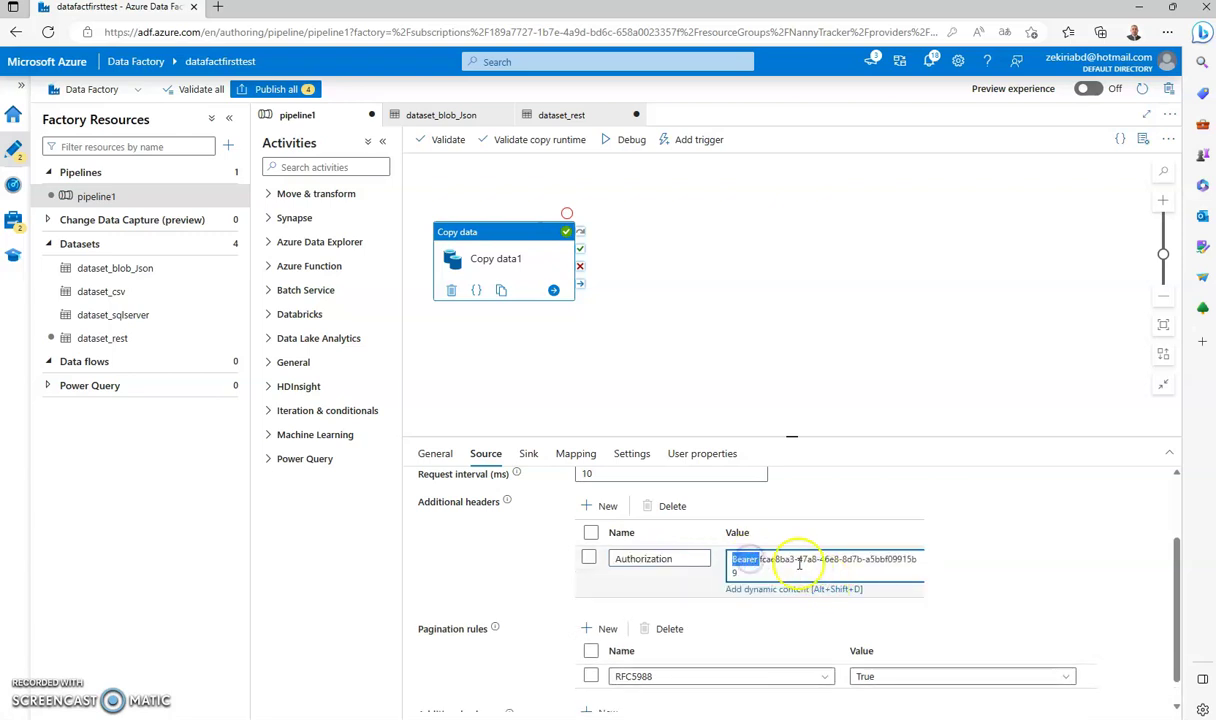
{"action": "left_click_drag", "start_coordinate": [762, 560], "coordinate": [950, 559]}
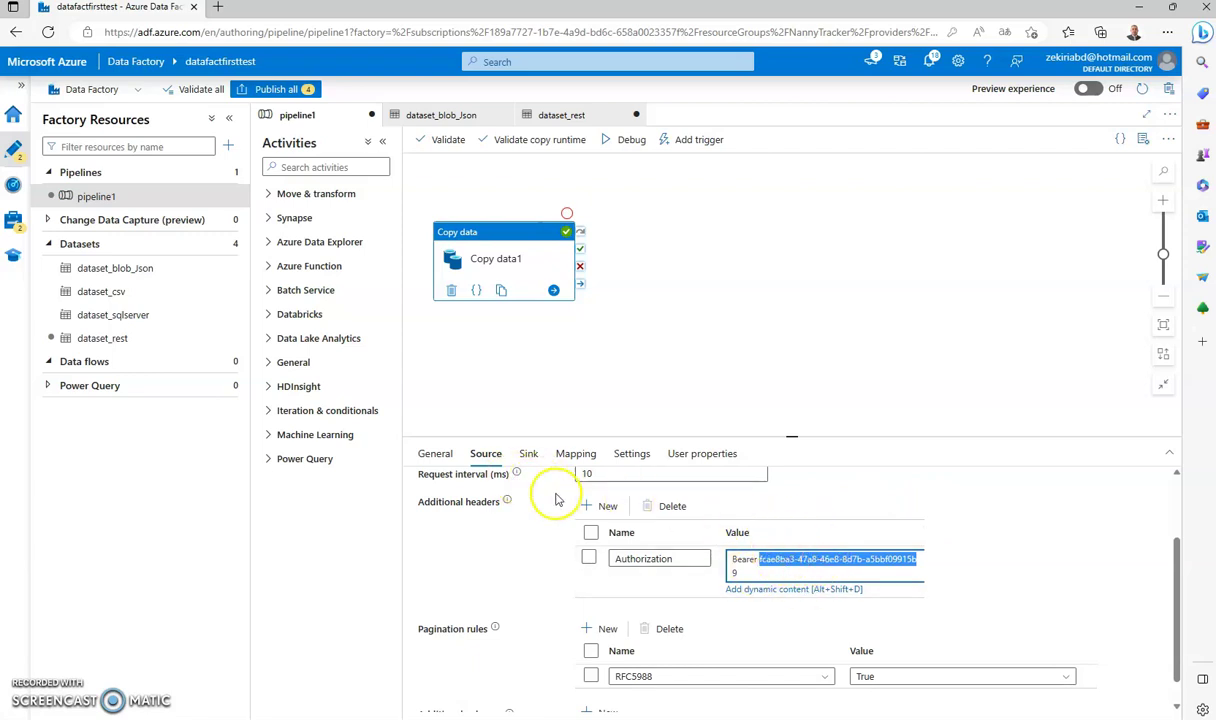
Review the sink settings and column mapping of Copy data1, and recheck the Authorization header among its source settings
{"action": "left_click", "coordinate": [528, 453]}
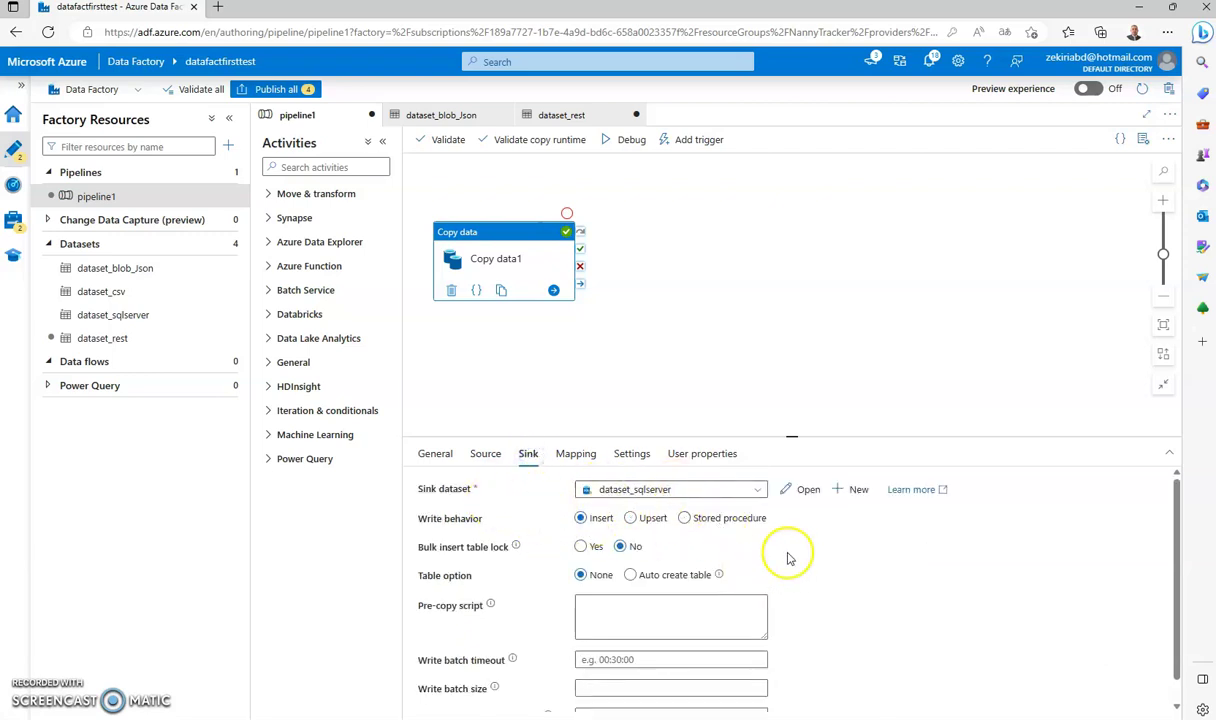
{"action": "left_click", "coordinate": [575, 453]}
{"action": "scroll", "coordinate": [785, 597], "scroll_direction": "down", "scroll_amount": 1}
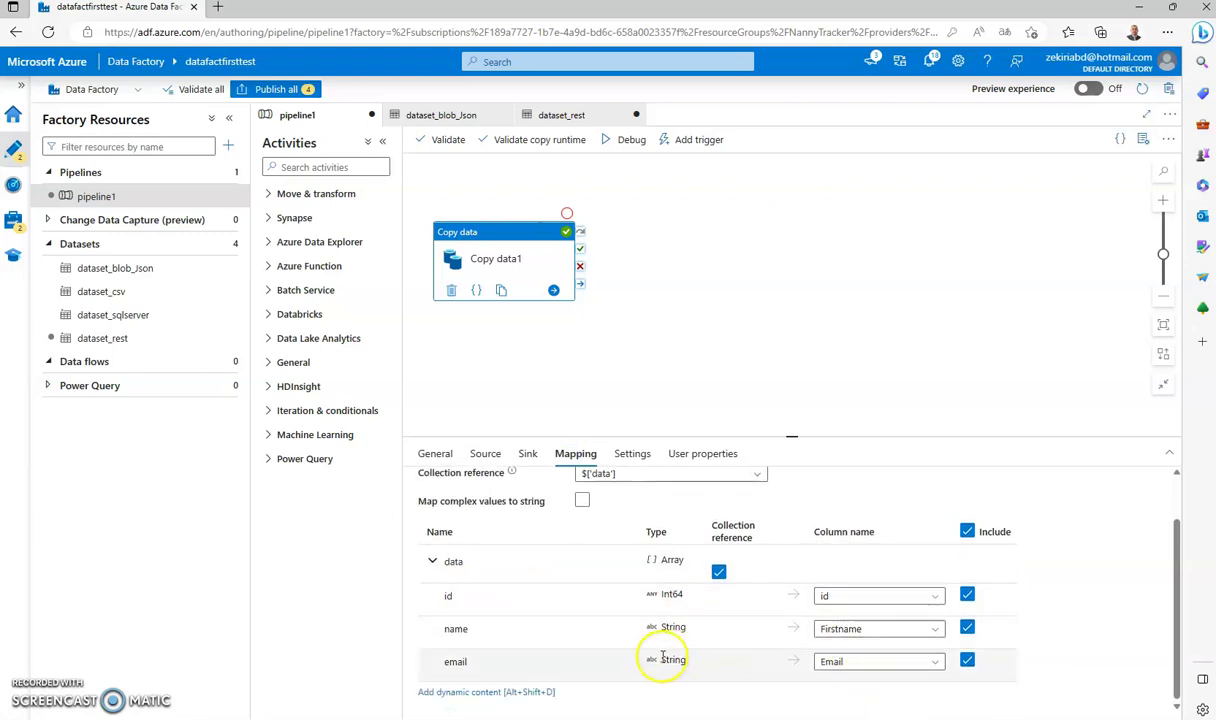
{"action": "left_click", "coordinate": [435, 453]}
{"action": "left_click", "coordinate": [485, 453]}
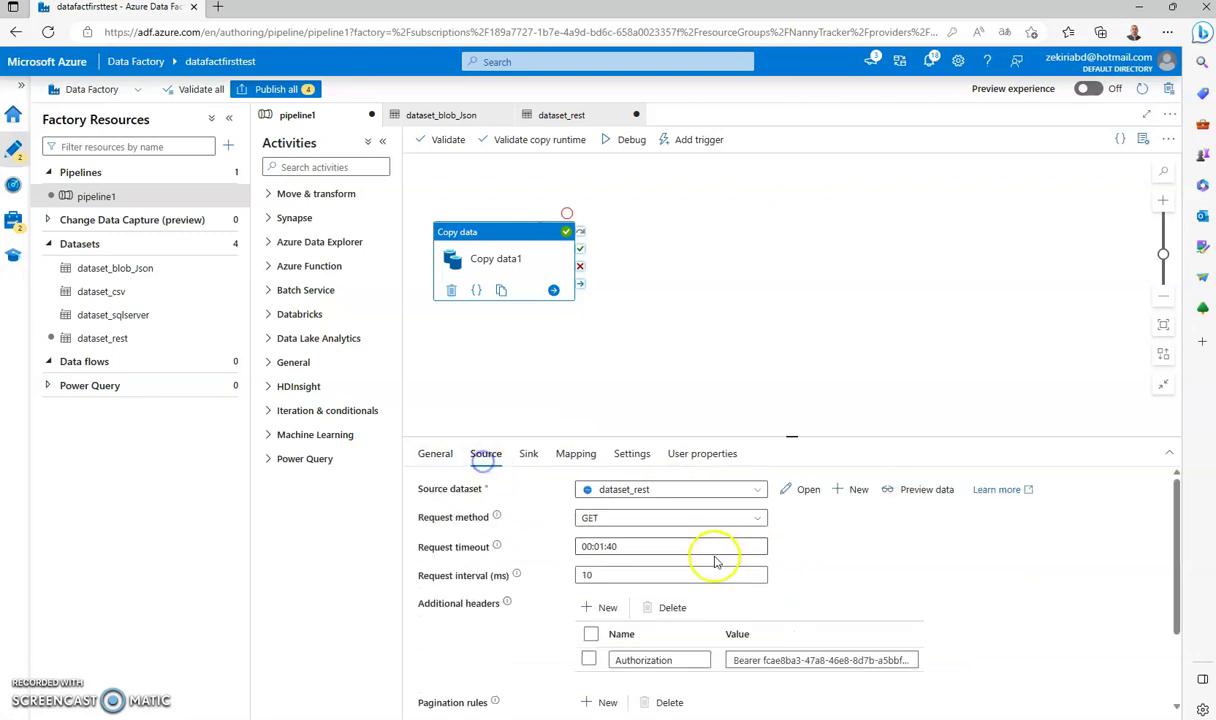
{"action": "double_click", "coordinate": [792, 660]}
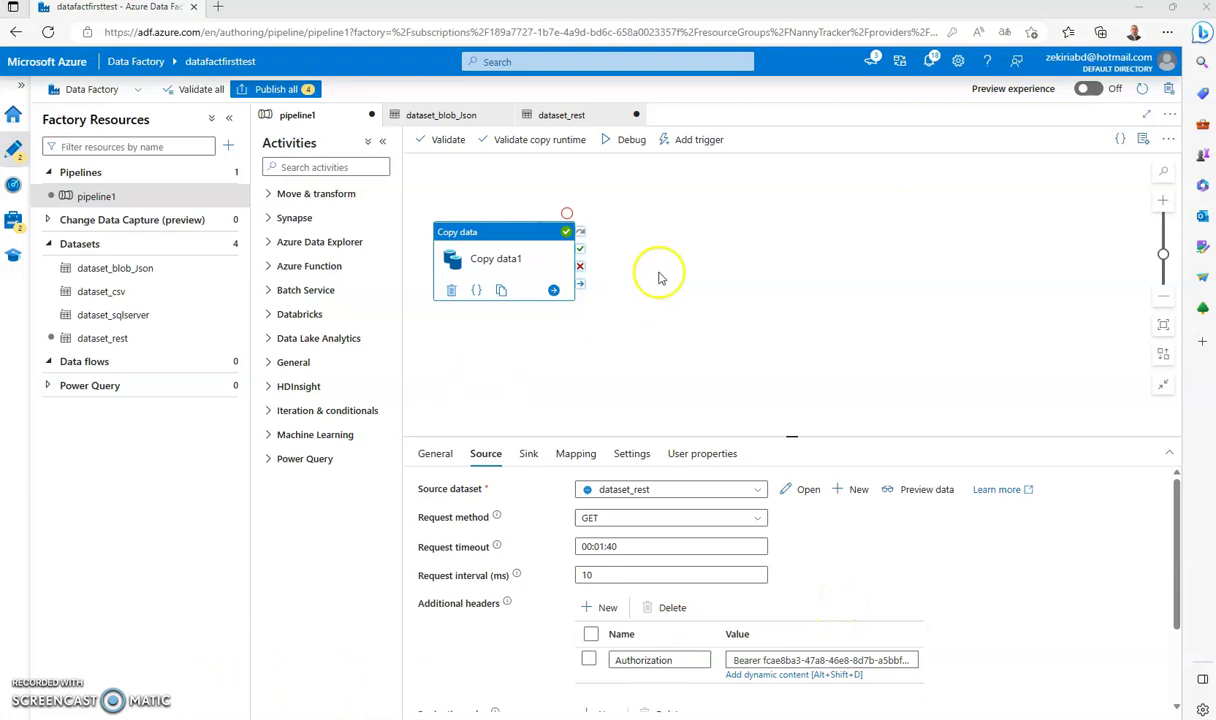
Add a Web activity in front of Copy data1 and link its success output to Copy data1
{"action": "left_click_drag", "start_coordinate": [560, 210], "coordinate": [628, 190]}
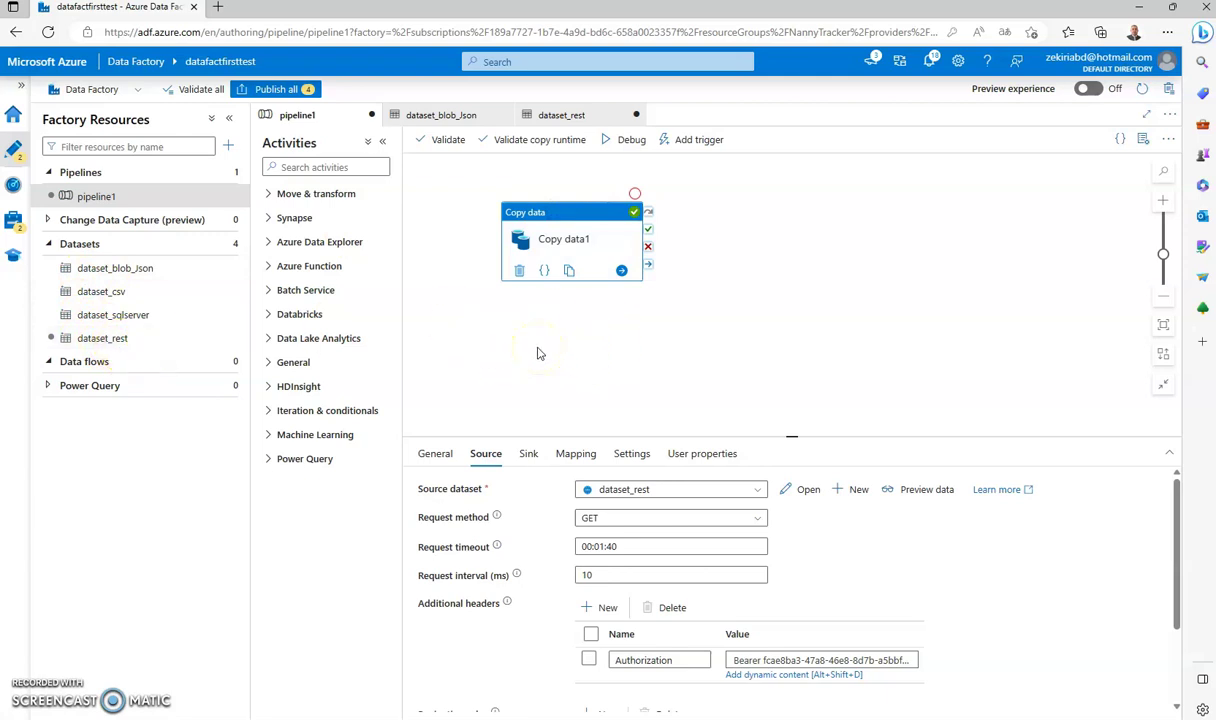
{"action": "left_click_drag", "start_coordinate": [510, 210], "coordinate": [701, 211]}
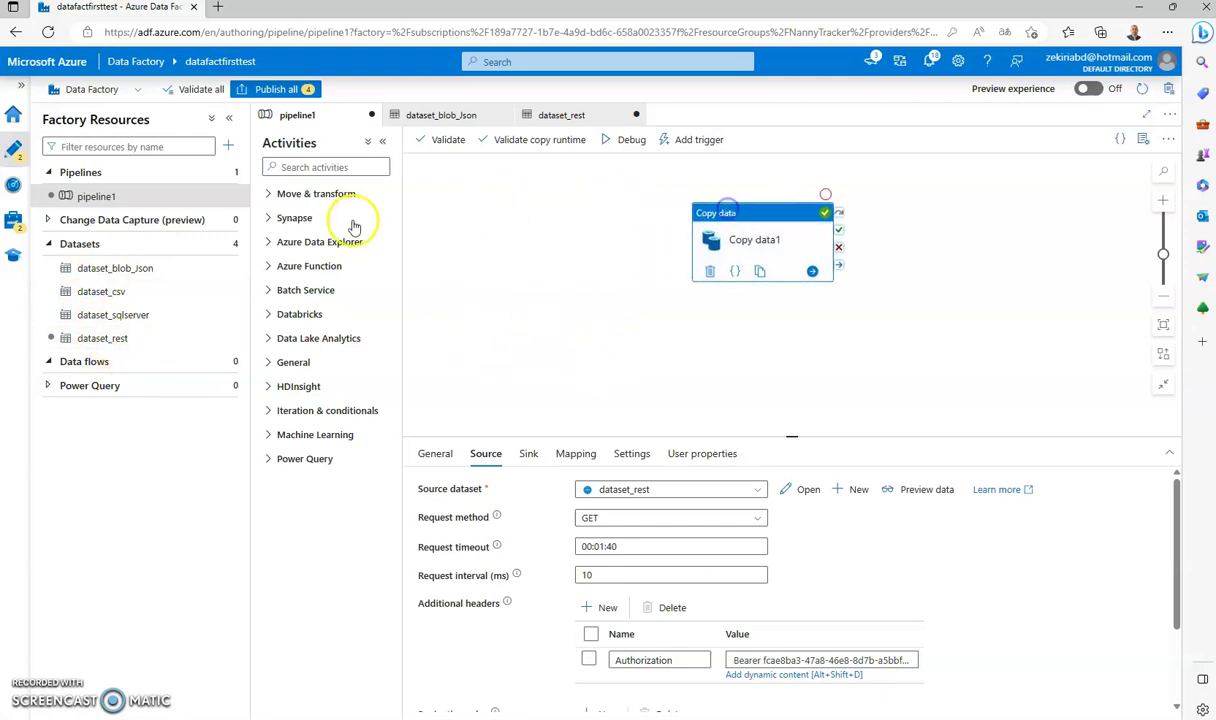
{"action": "left_click", "coordinate": [300, 362]}
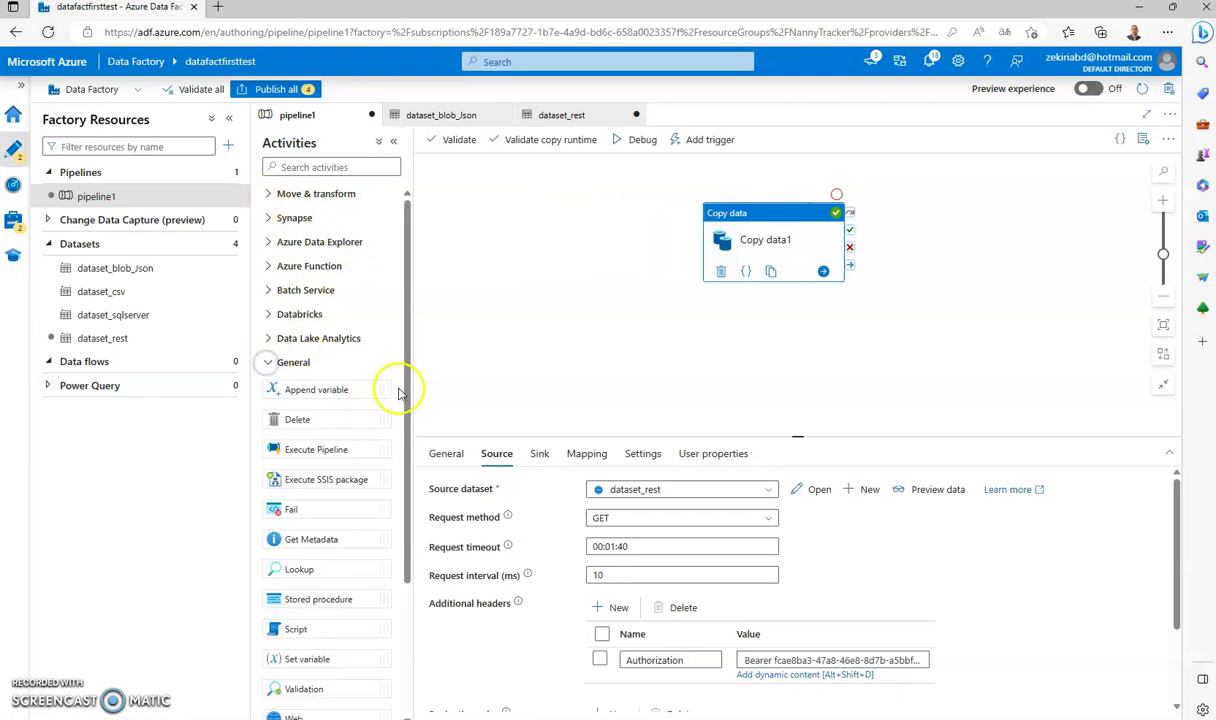
{"action": "scroll", "coordinate": [360, 390], "scroll_direction": "down", "scroll_amount": 2}
{"action": "left_click_drag", "start_coordinate": [299, 535], "coordinate": [493, 256]}
{"action": "left_click_drag", "start_coordinate": [535, 401], "coordinate": [556, 210]}
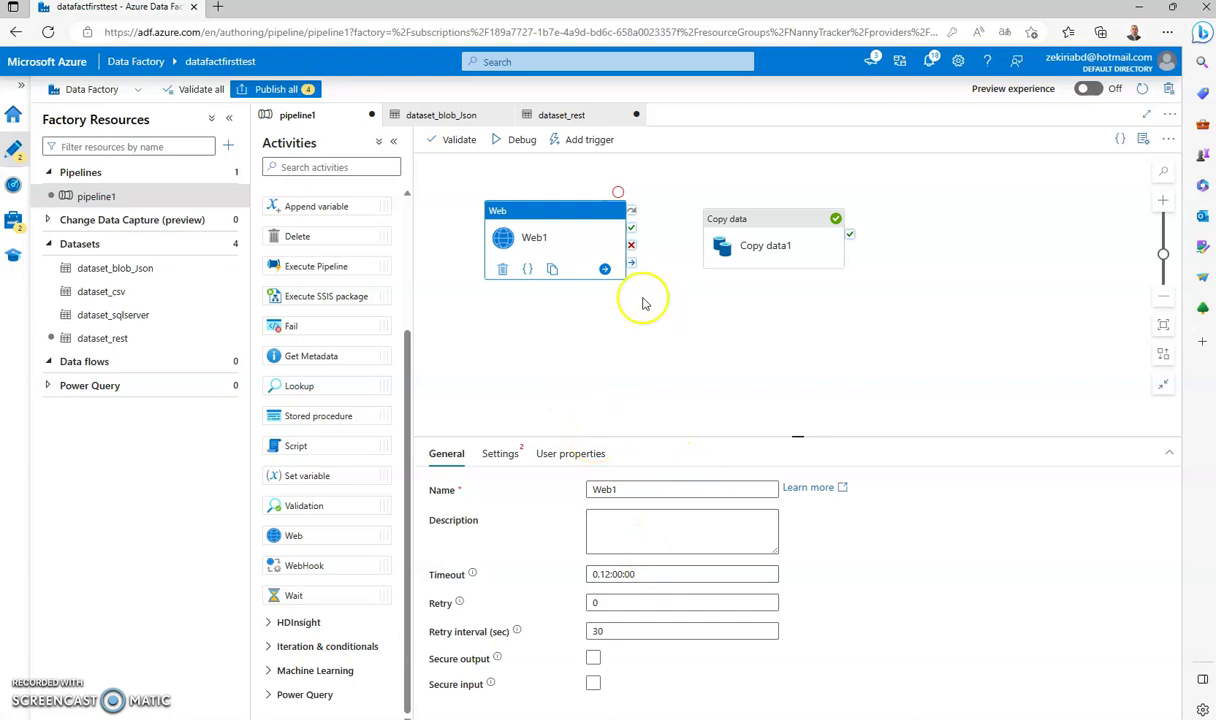
{"action": "left_click_drag", "start_coordinate": [679, 224], "coordinate": [713, 233]}
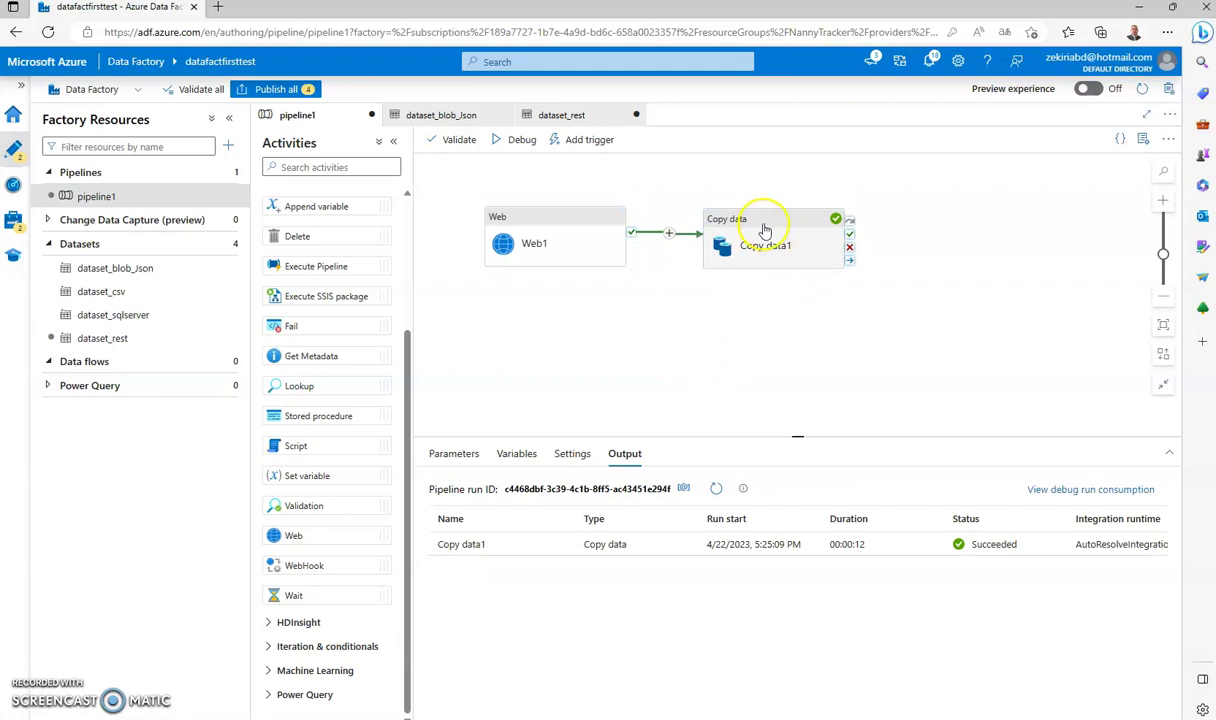
{"action": "left_click", "coordinate": [553, 238]}
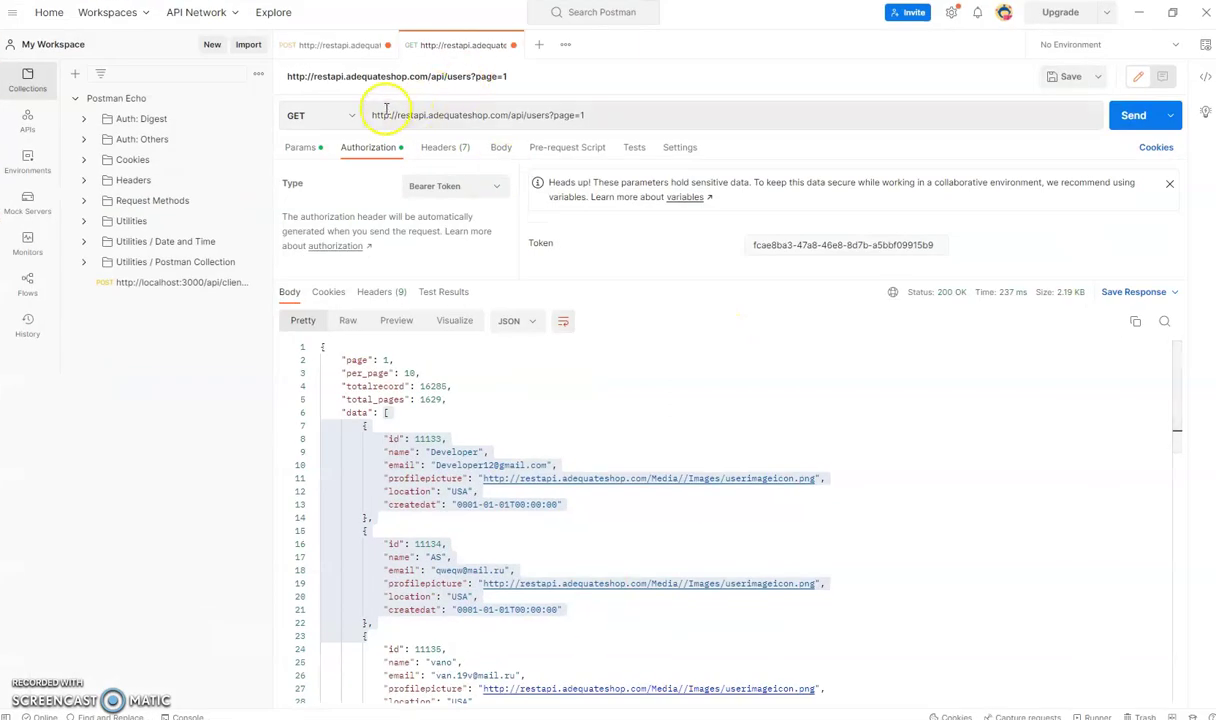
Review the login request in Postman, examining the email and password fields of its body and the token in its response
{"action": "left_click", "coordinate": [352, 48]}
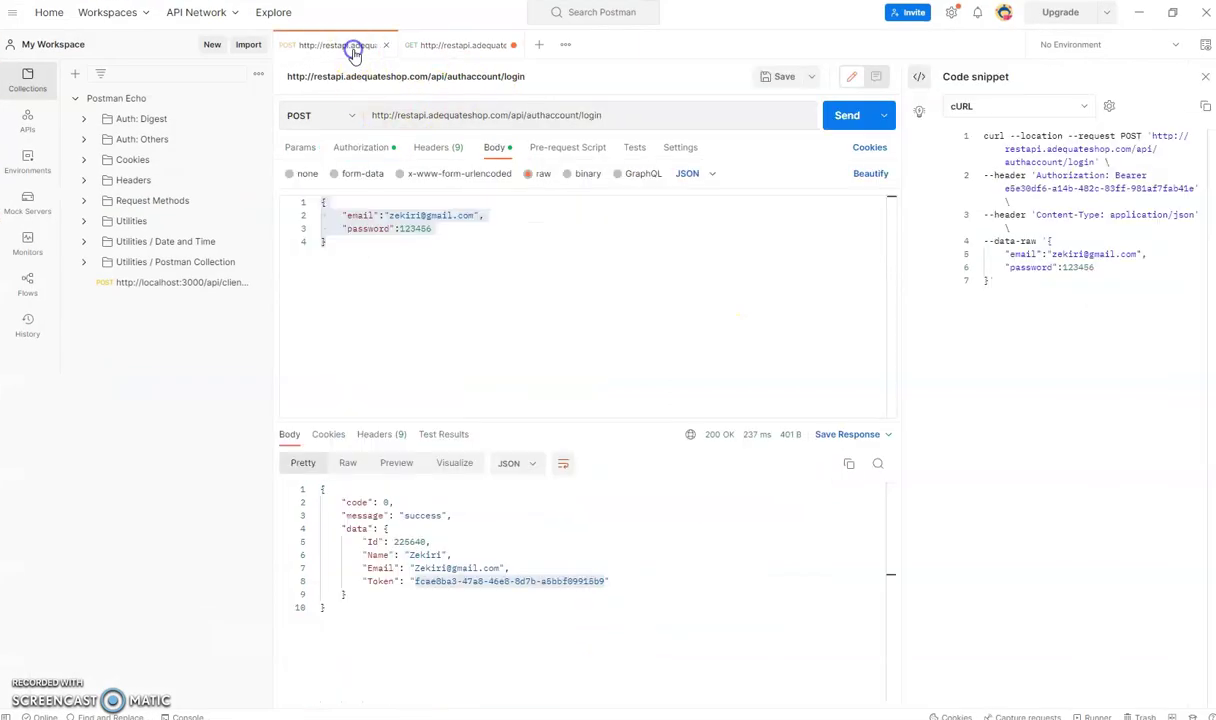
{"action": "left_click", "coordinate": [440, 244]}
{"action": "left_click_drag", "start_coordinate": [326, 242], "coordinate": [305, 205]}
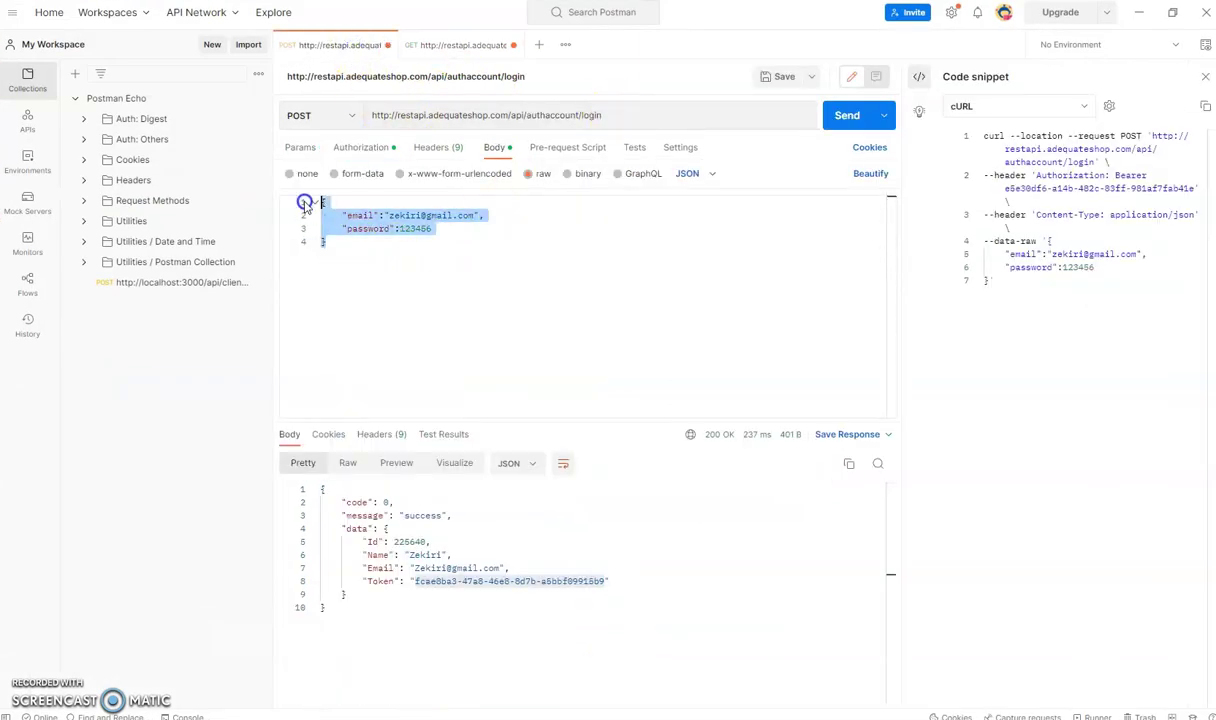
{"action": "left_click", "coordinate": [407, 242]}
{"action": "double_click", "coordinate": [360, 217]}
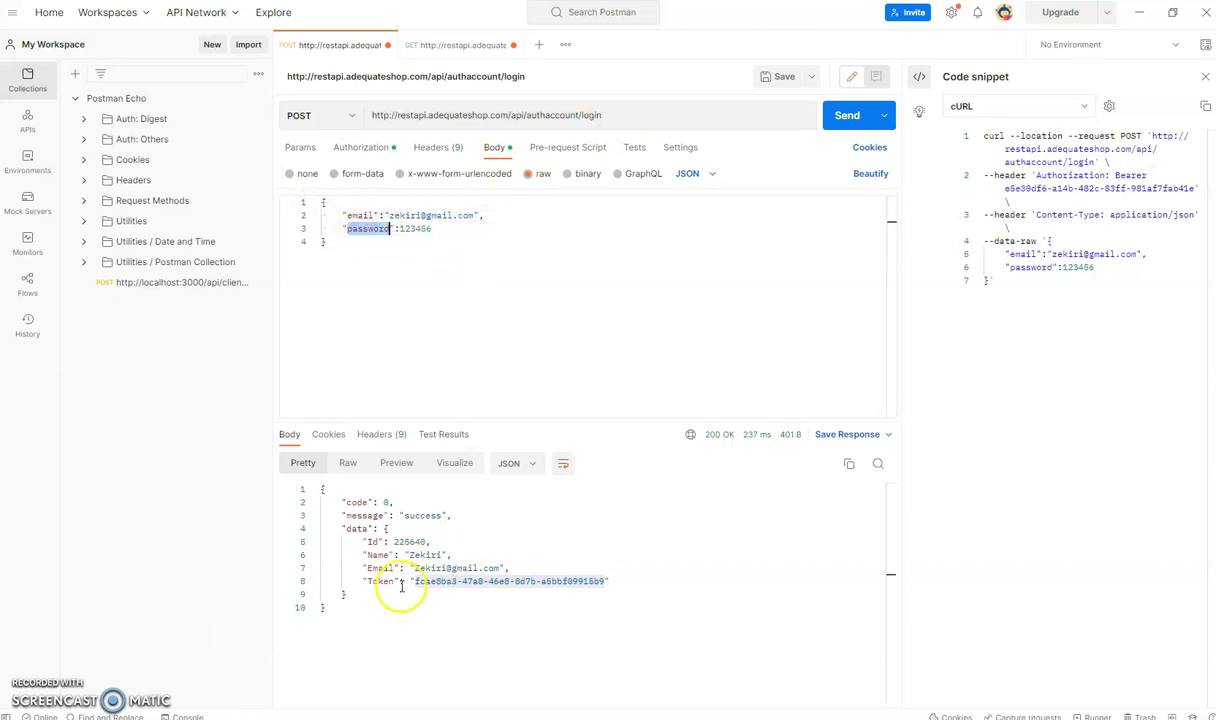
{"action": "left_click_drag", "start_coordinate": [326, 242], "coordinate": [305, 203]}
{"action": "left_click_drag", "start_coordinate": [404, 584], "coordinate": [601, 581]}
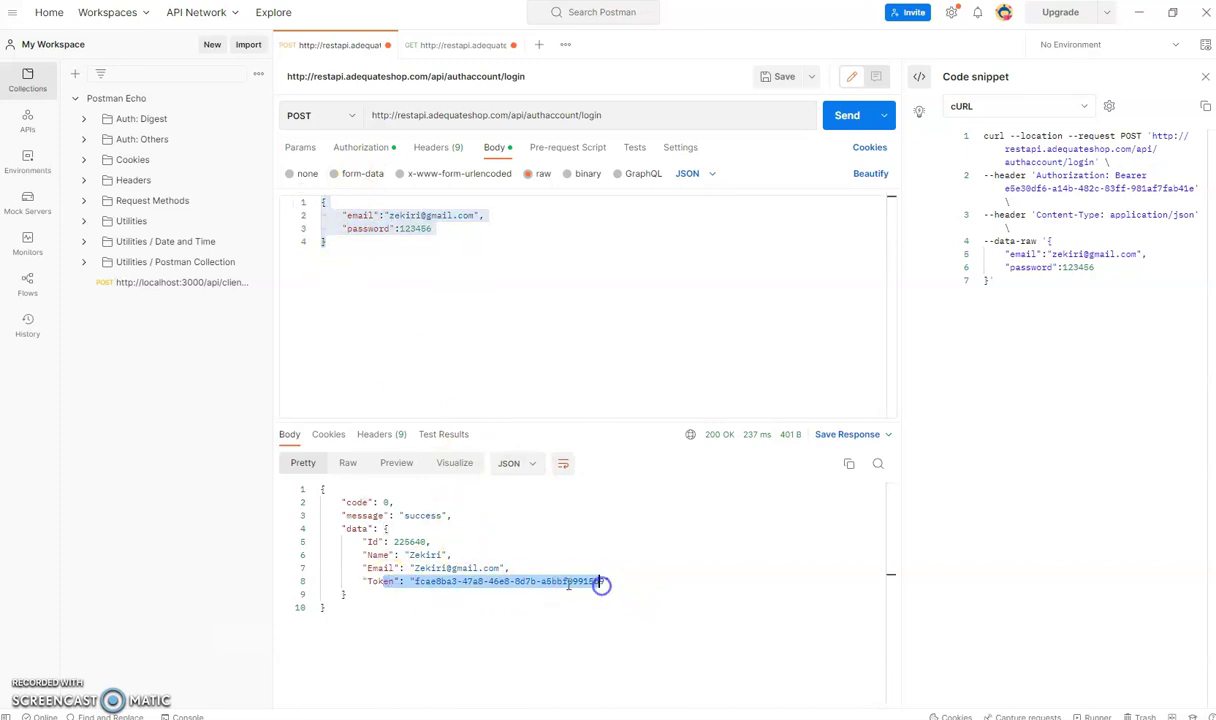
{"action": "key", "text": "alt+Tab"}
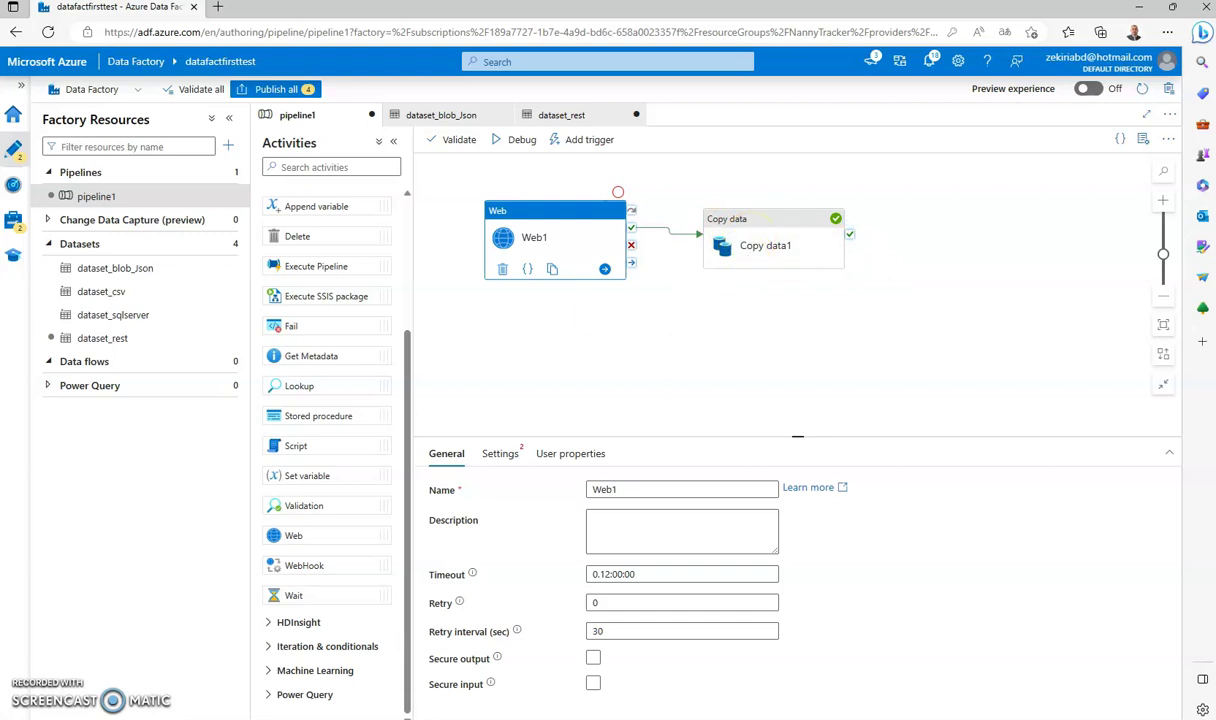
{"action": "left_click", "coordinate": [543, 244]}
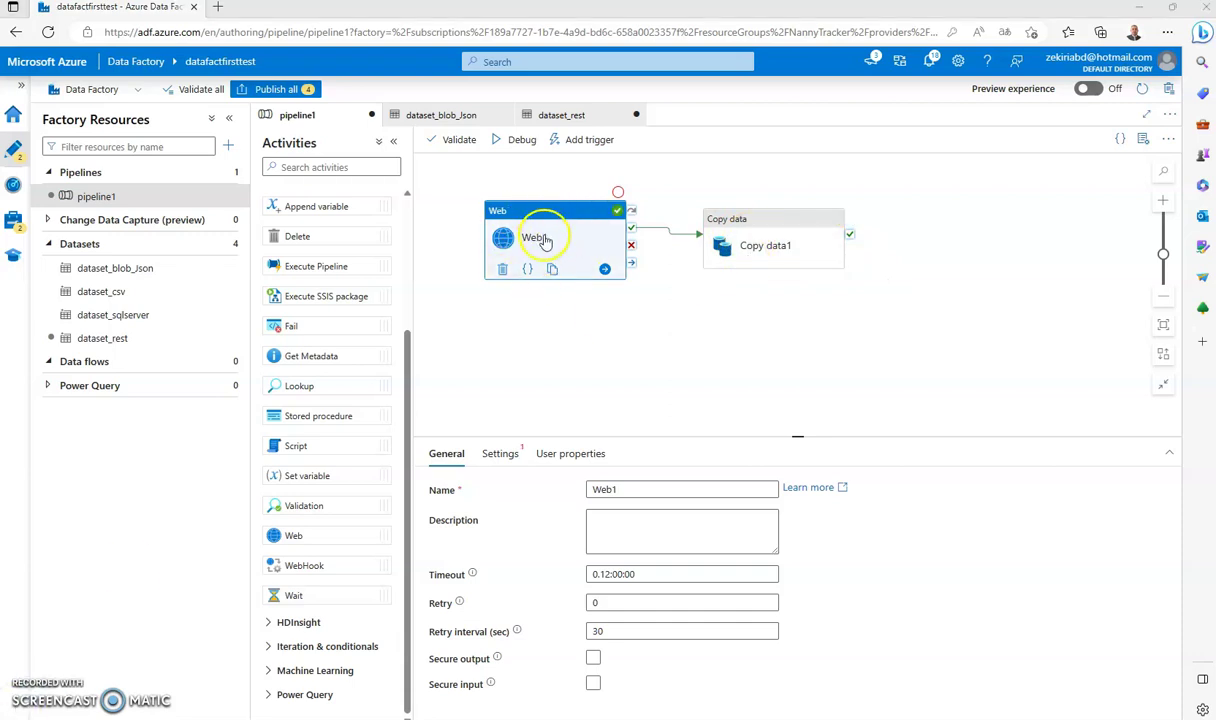
{"action": "key", "text": "alt+Tab"}
{"action": "left_click_drag", "start_coordinate": [374, 115], "coordinate": [618, 115]}
{"action": "key", "text": "ctrl+c"}
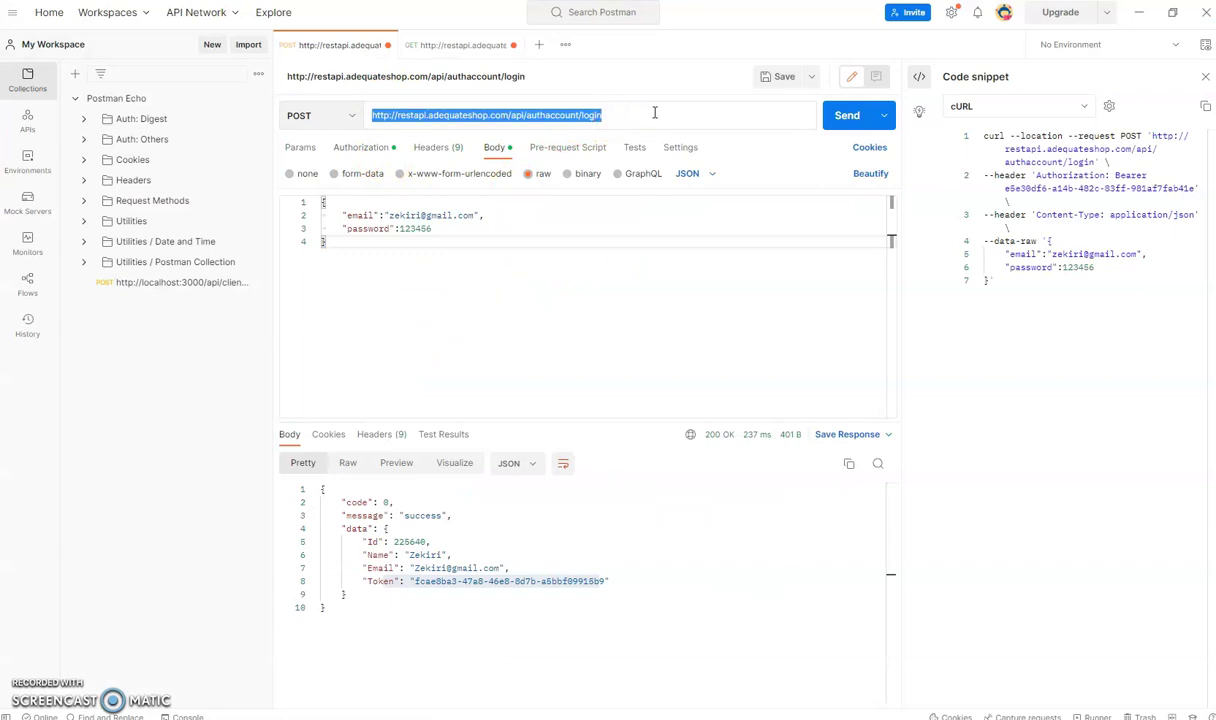
{"action": "key", "text": "alt+Tab"}
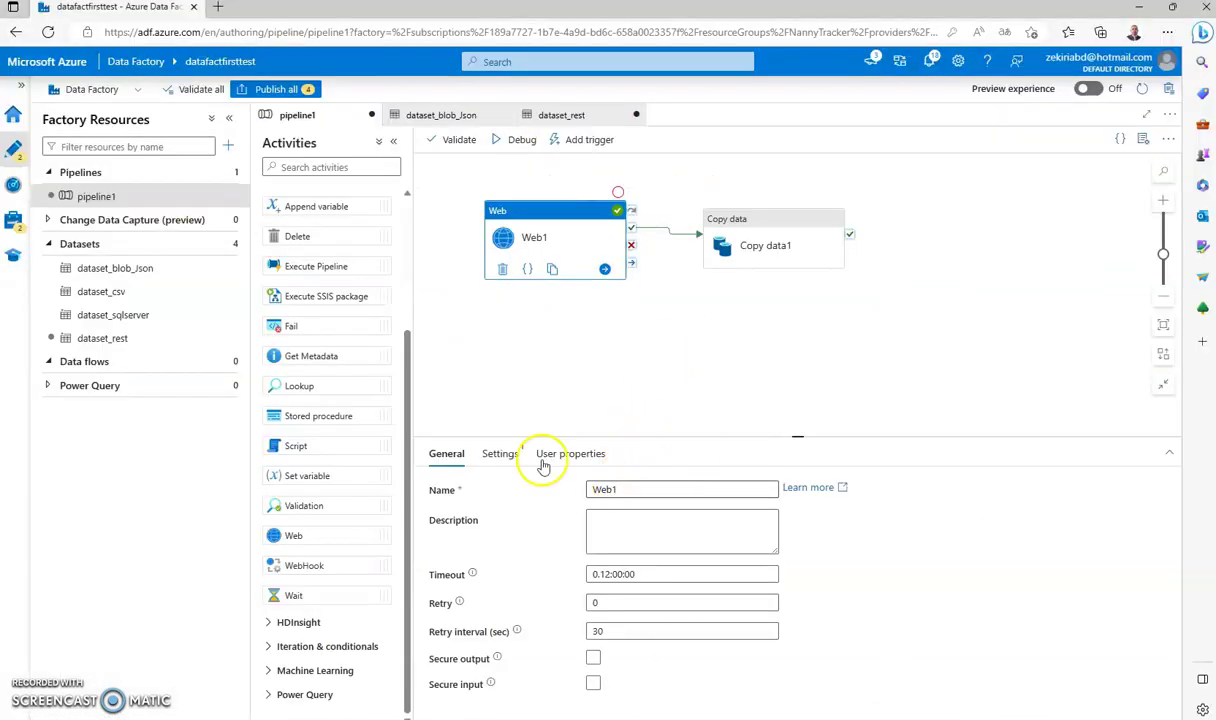
{"action": "left_click", "coordinate": [505, 452]}
{"action": "left_click", "coordinate": [648, 490]}
{"action": "key", "text": "ctrl+v"}
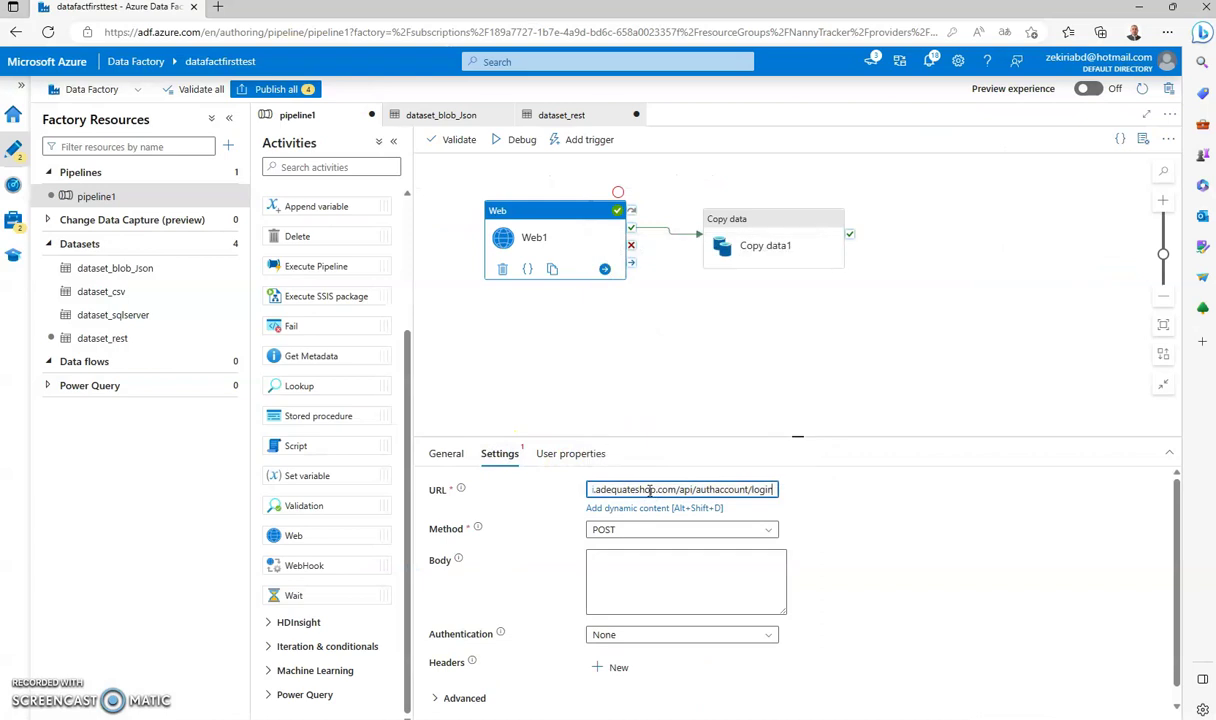
Copy the login request's JSON body with the account email and password from Postman into the Body setting of Web1
{"action": "key", "text": "alt+Tab"}
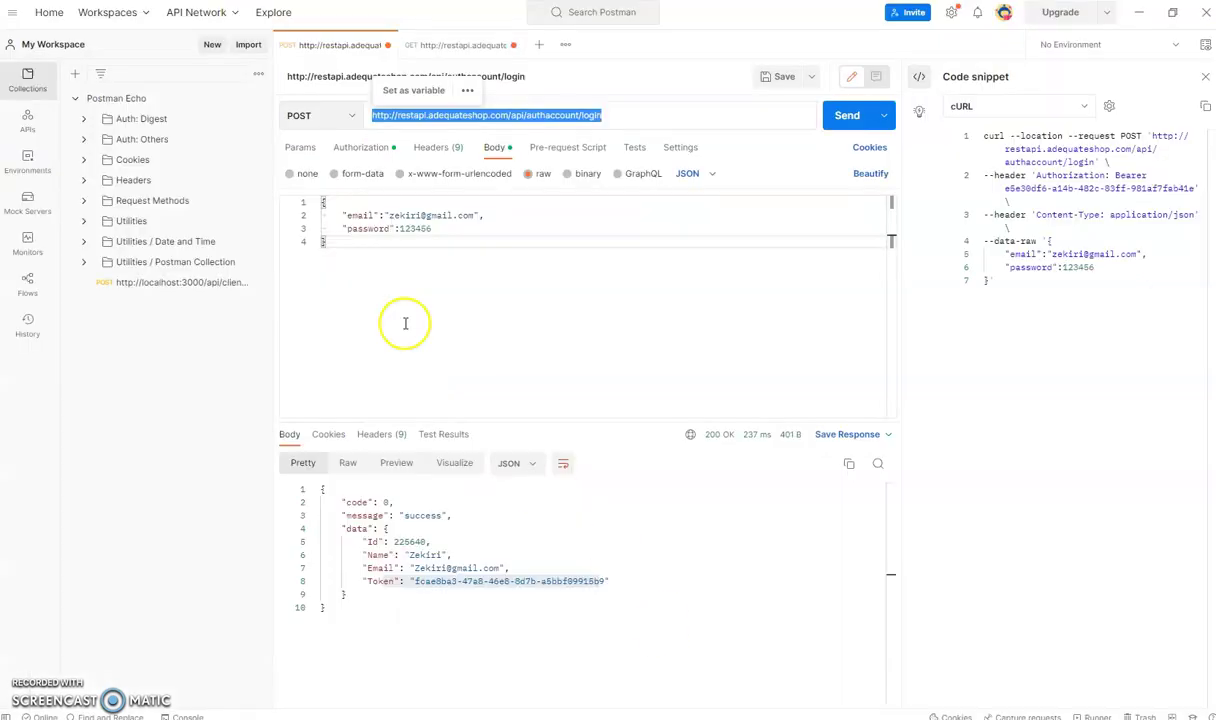
{"action": "left_click", "coordinate": [370, 260]}
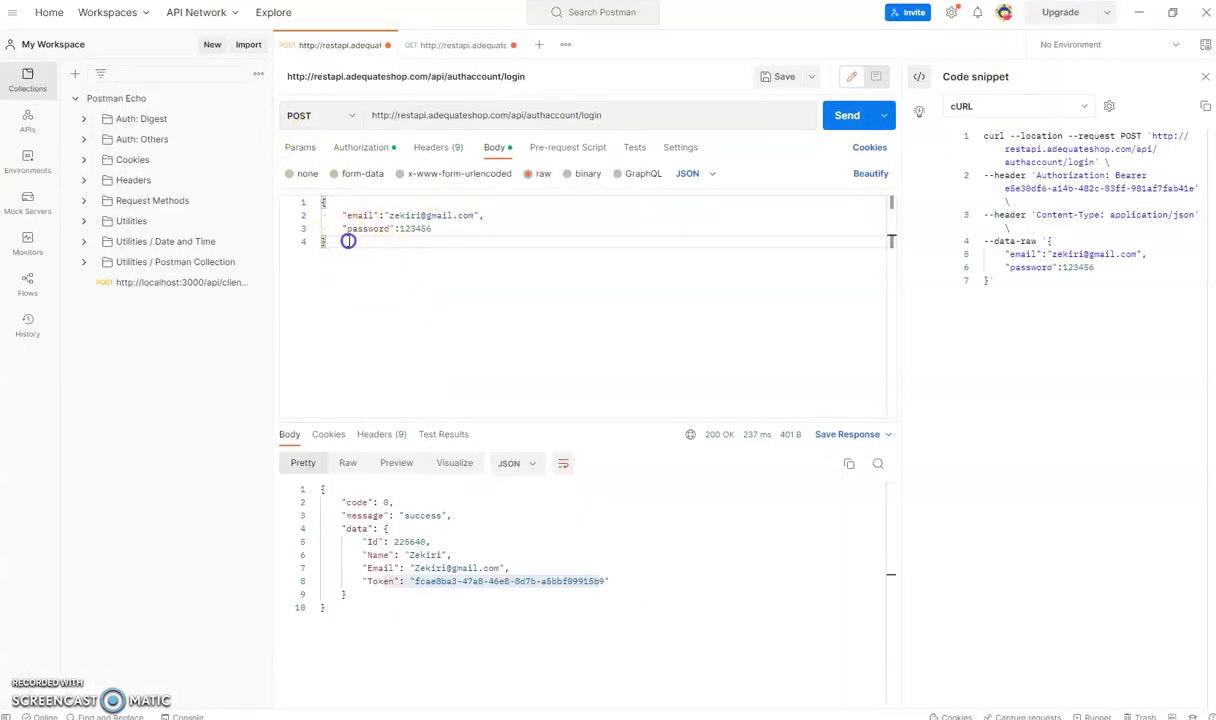
{"action": "left_click_drag", "start_coordinate": [348, 241], "coordinate": [301, 198]}
{"action": "key", "text": "ctrl+c"}
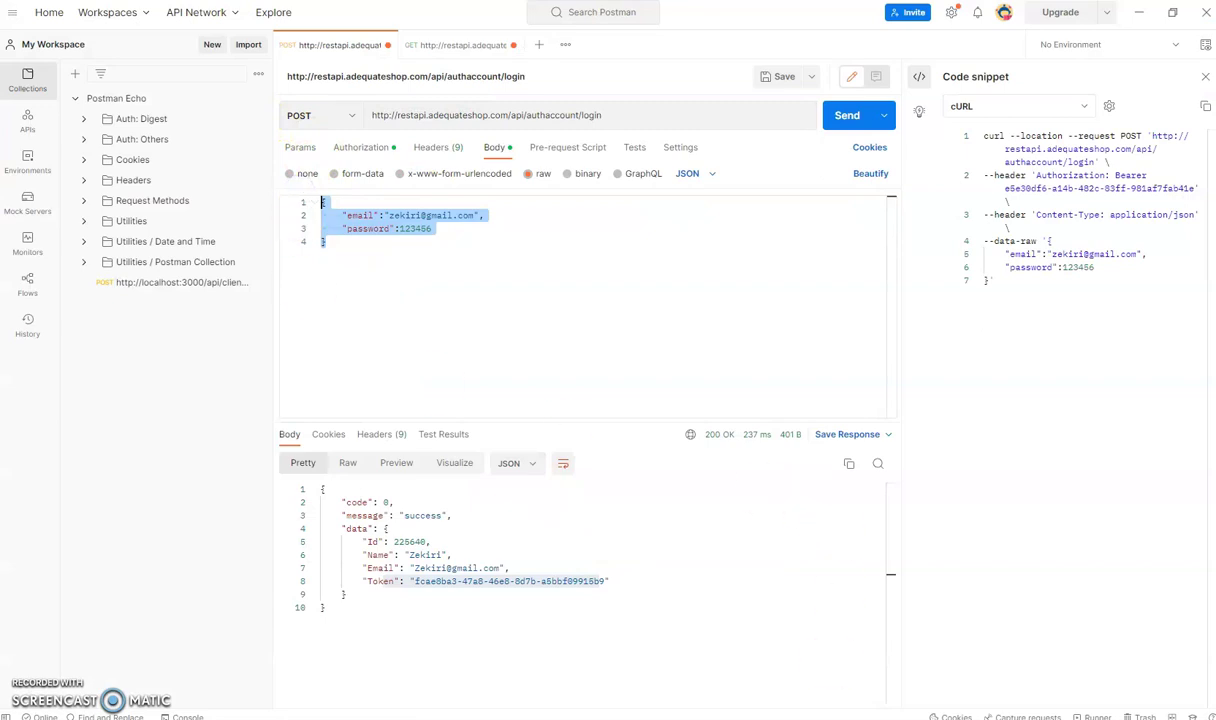
{"action": "key", "text": "alt+Tab"}
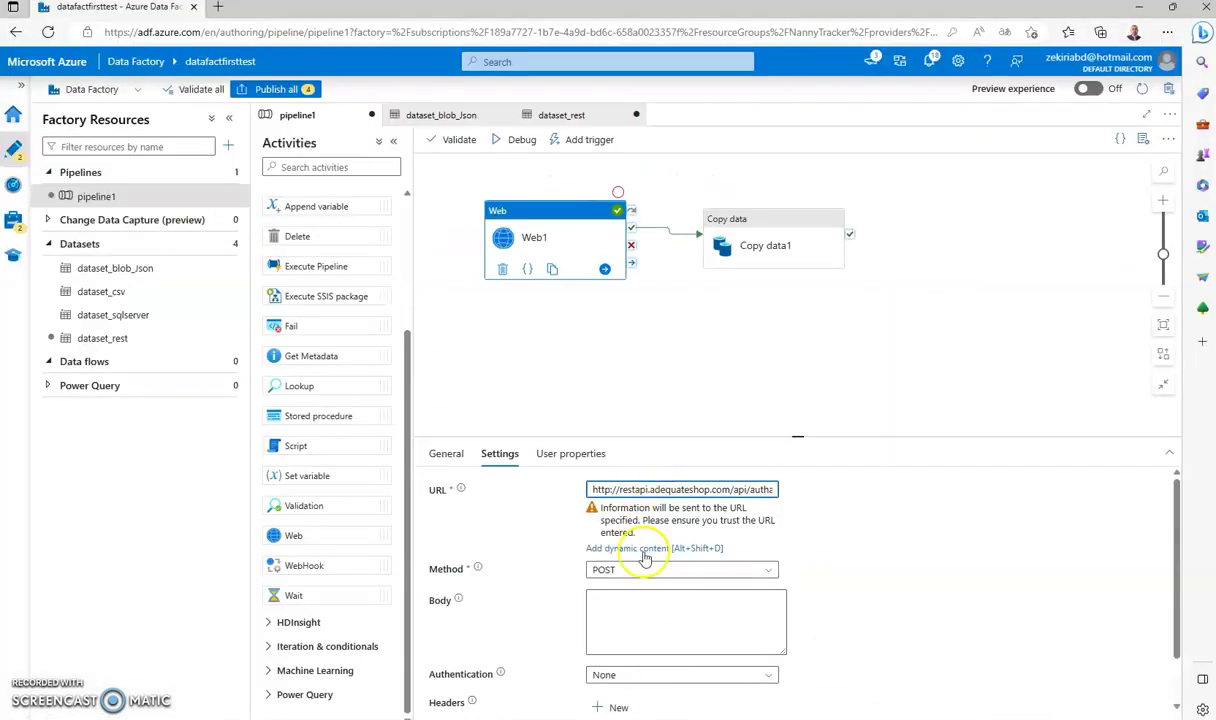
{"action": "left_click", "coordinate": [627, 610]}
{"action": "key", "text": "ctrl+v"}
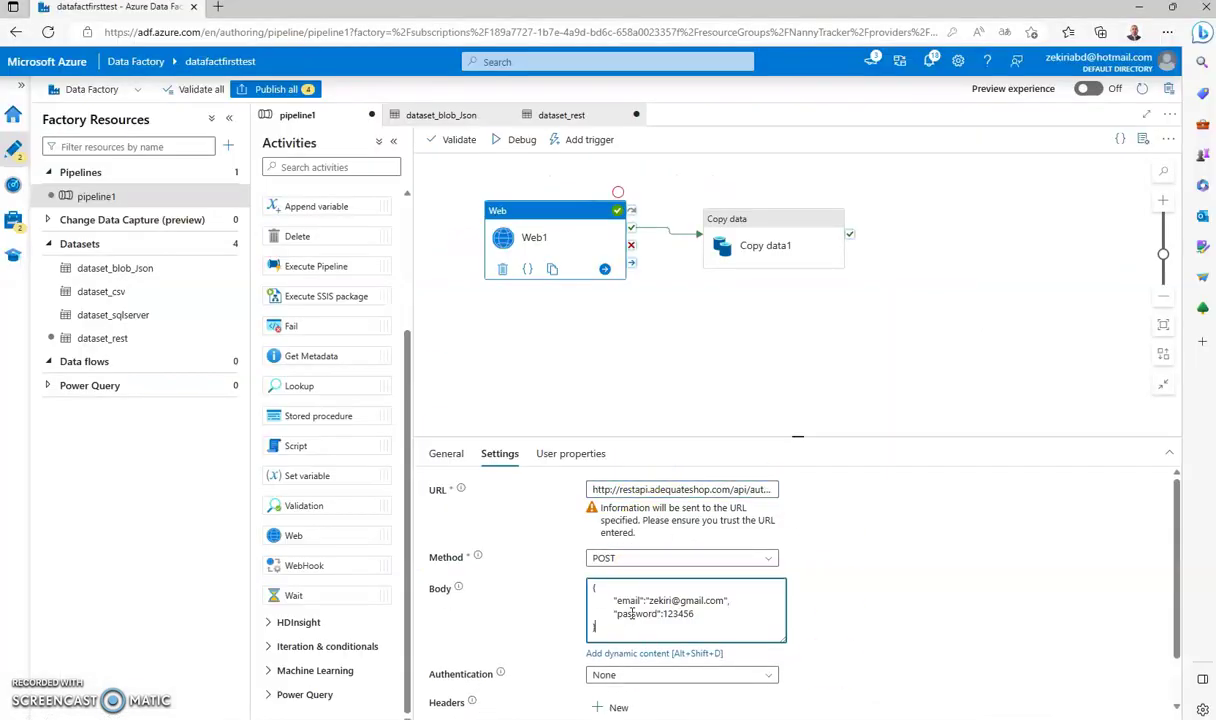
{"action": "left_click_drag", "start_coordinate": [633, 600], "coordinate": [740, 601]}
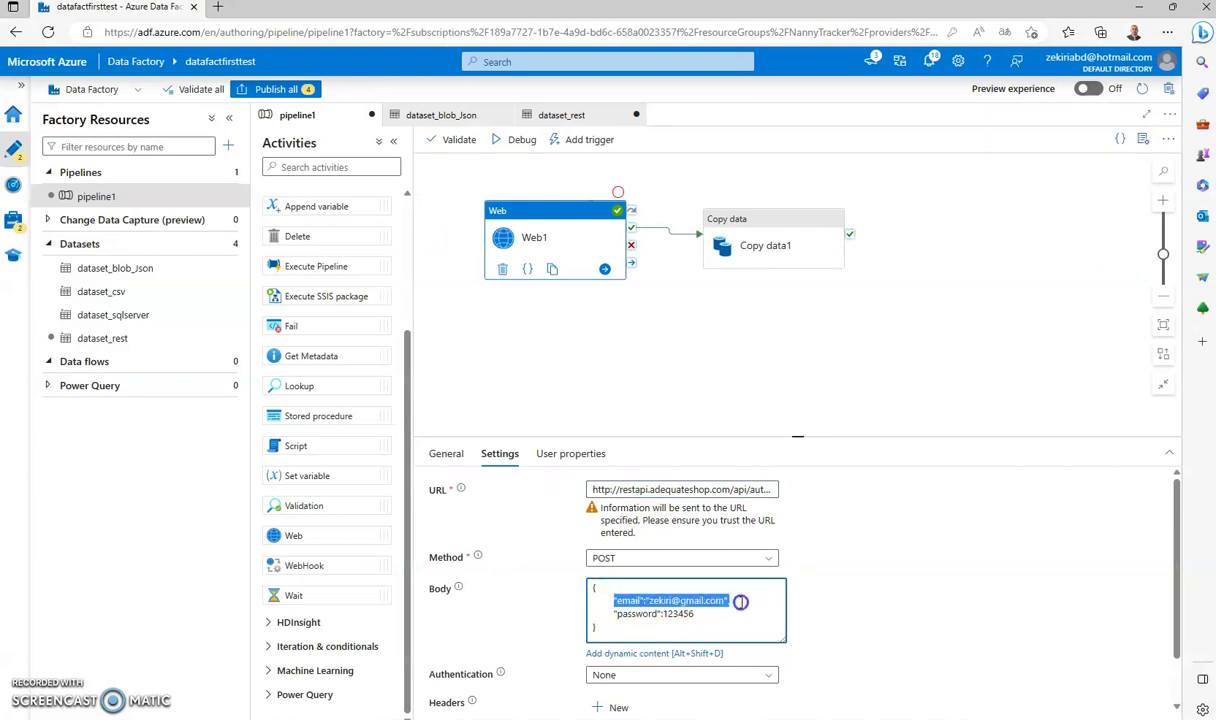
{"action": "left_click_drag", "start_coordinate": [614, 613], "coordinate": [700, 613]}
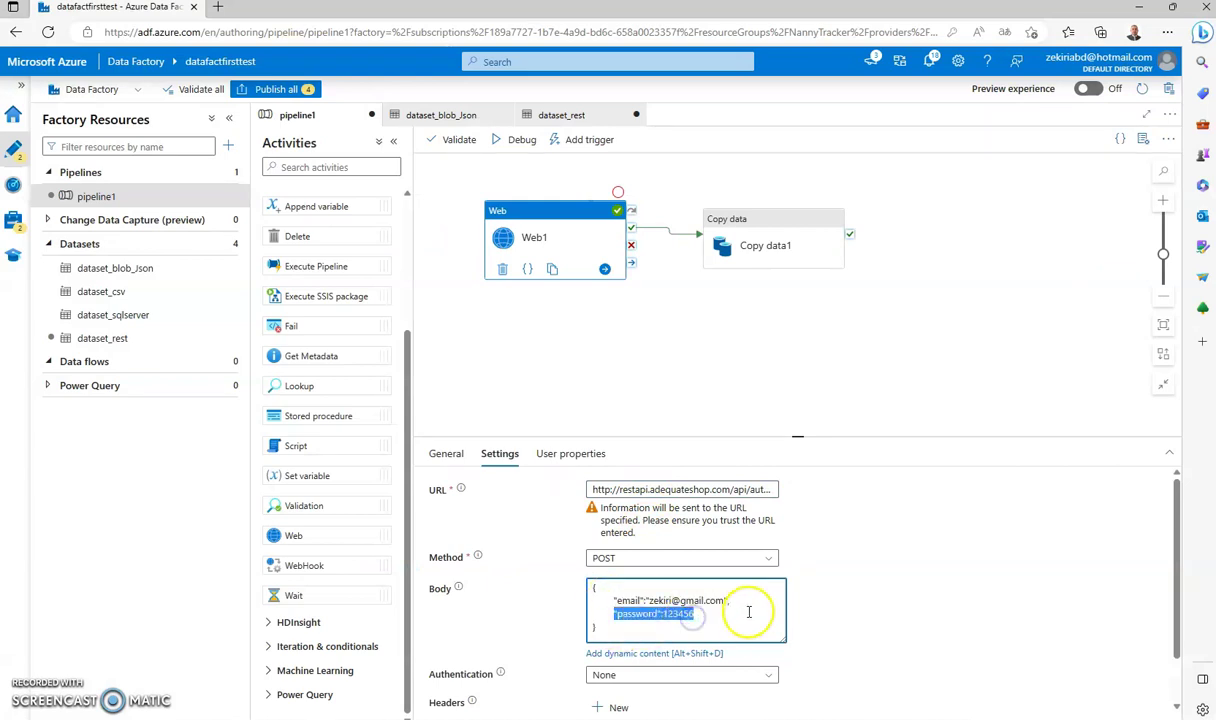
Check the remaining settings of Web1 and set a debug breakpoint on it so that Copy data1 is excluded from the run
{"action": "scroll", "coordinate": [748, 612], "scroll_direction": "down", "scroll_amount": 1}
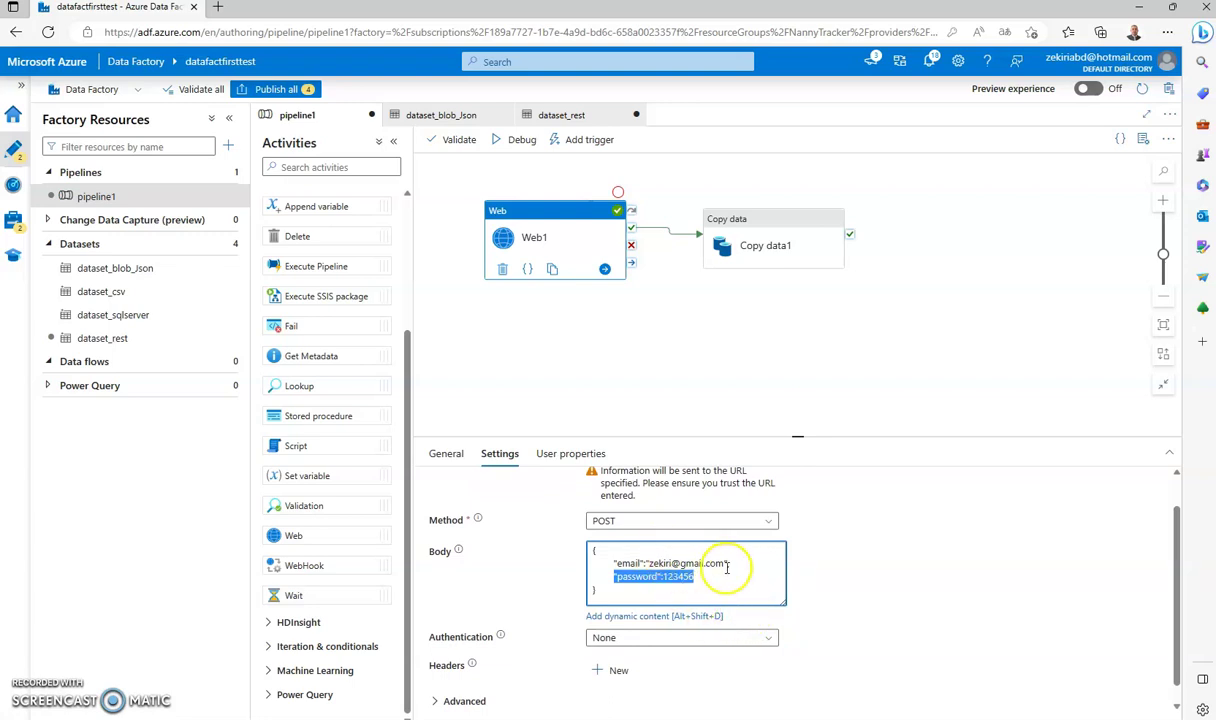
{"action": "left_click", "coordinate": [858, 569]}
{"action": "scroll", "coordinate": [856, 568], "scroll_direction": "up", "scroll_amount": 1}
{"action": "scroll", "coordinate": [858, 570], "scroll_direction": "down", "scroll_amount": 1}
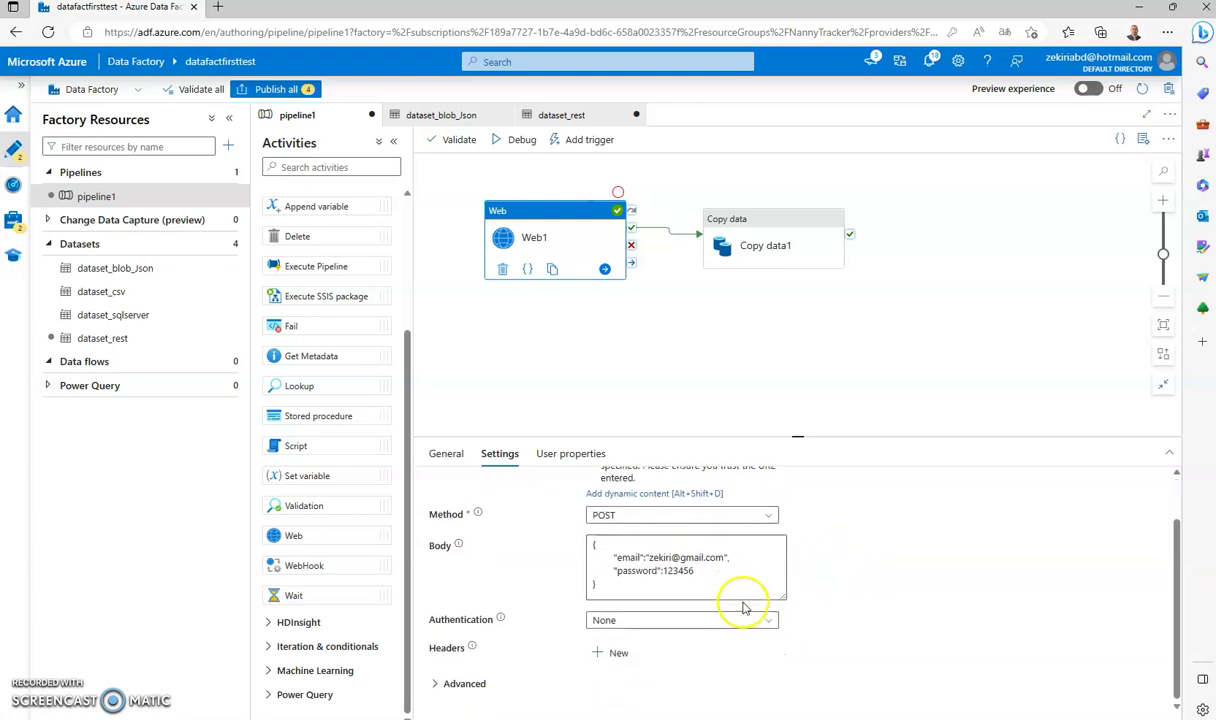
{"action": "scroll", "coordinate": [701, 581], "scroll_direction": "up", "scroll_amount": 1}
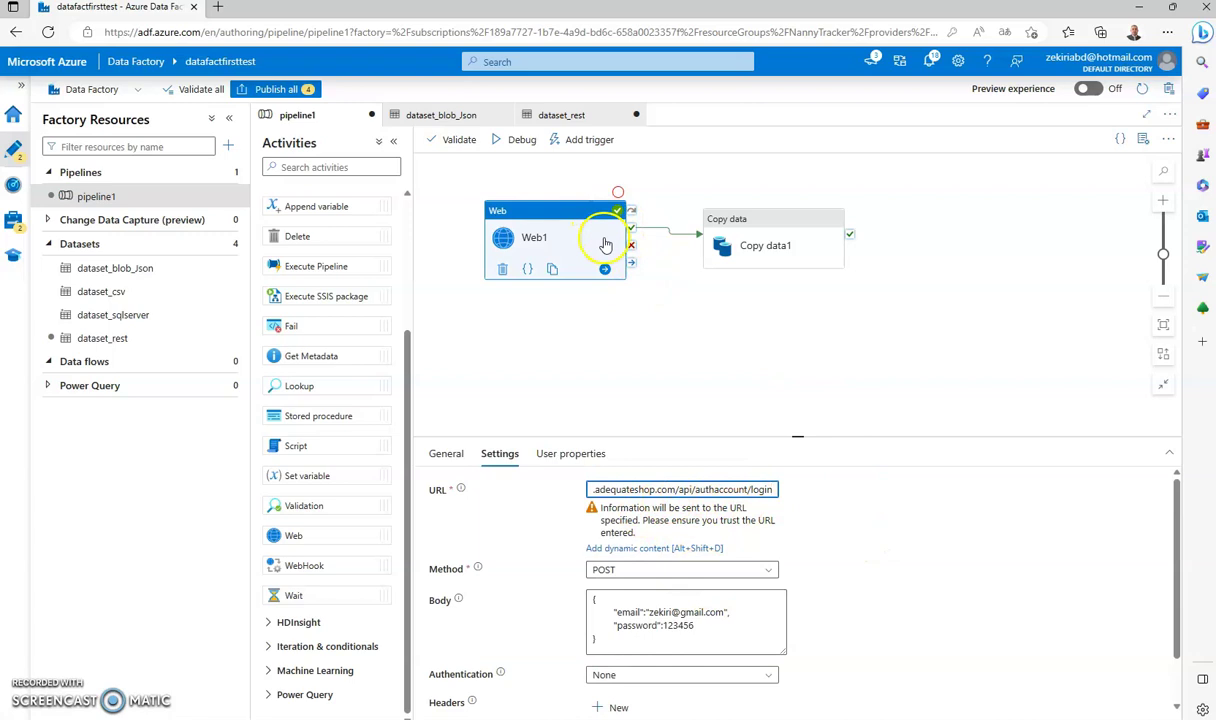
{"action": "left_click", "coordinate": [618, 193]}
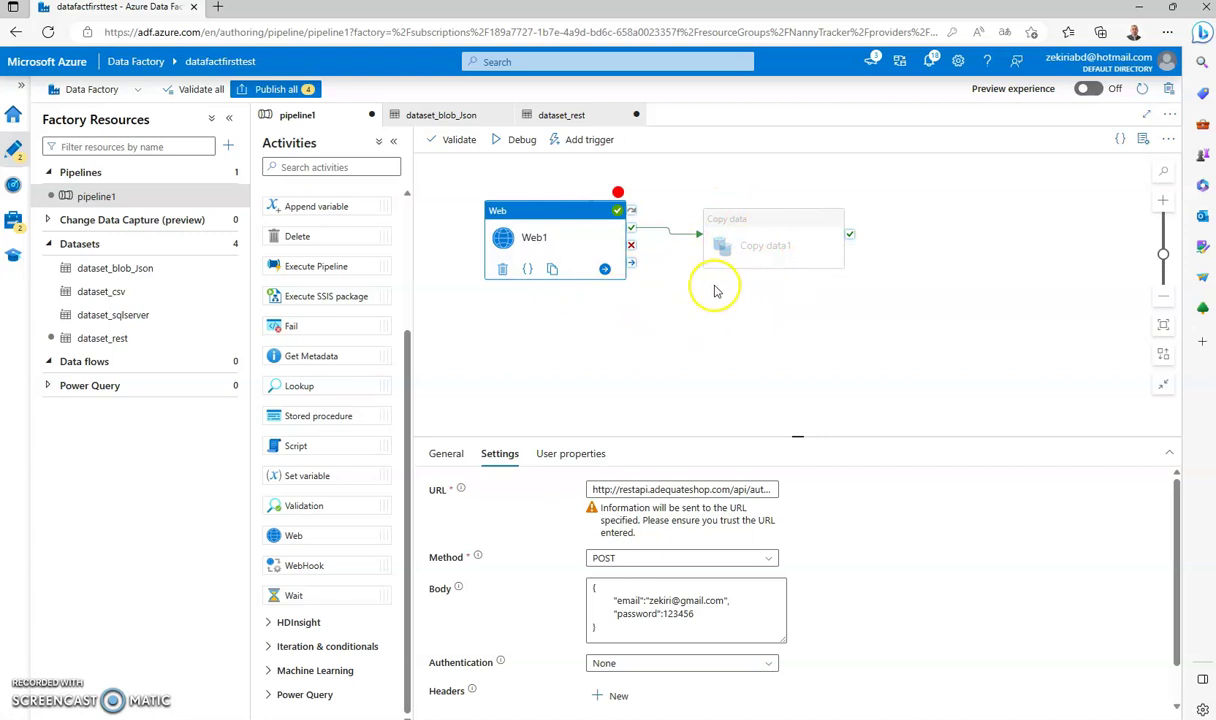
Debug the pipeline up to Web1 and examine the login body in the activity's input and the token in its output
{"action": "left_click", "coordinate": [514, 143]}
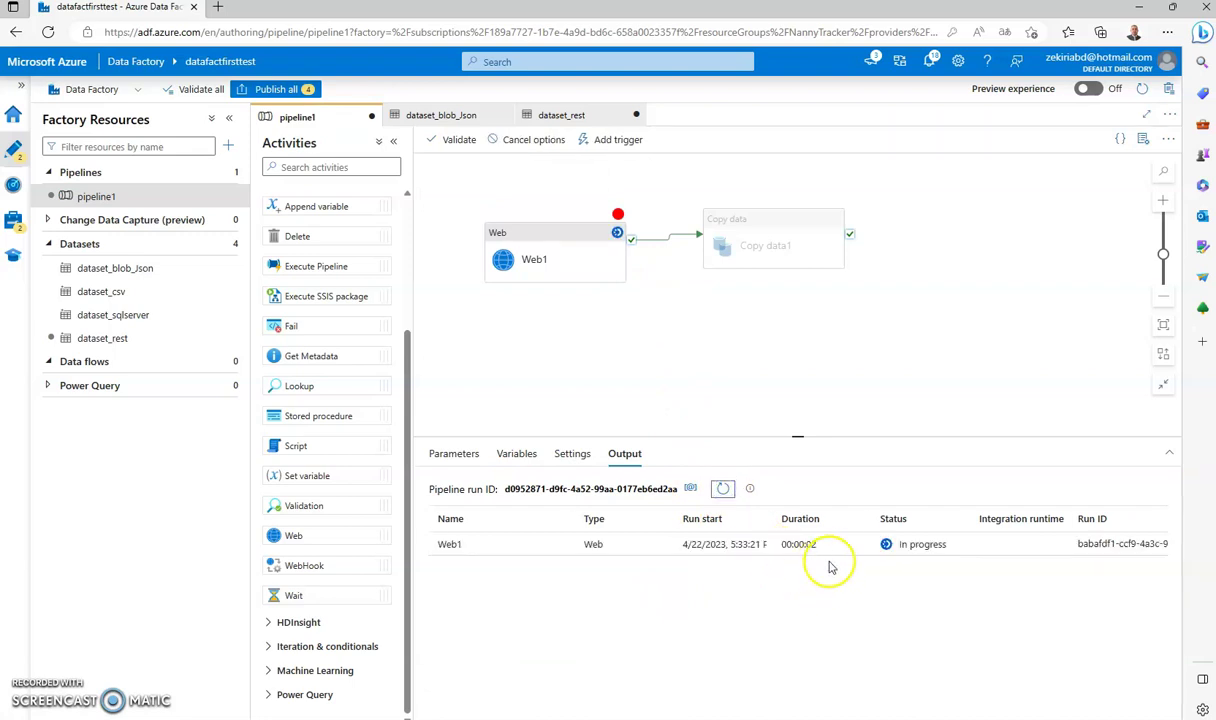
{"action": "left_click", "coordinate": [720, 489]}
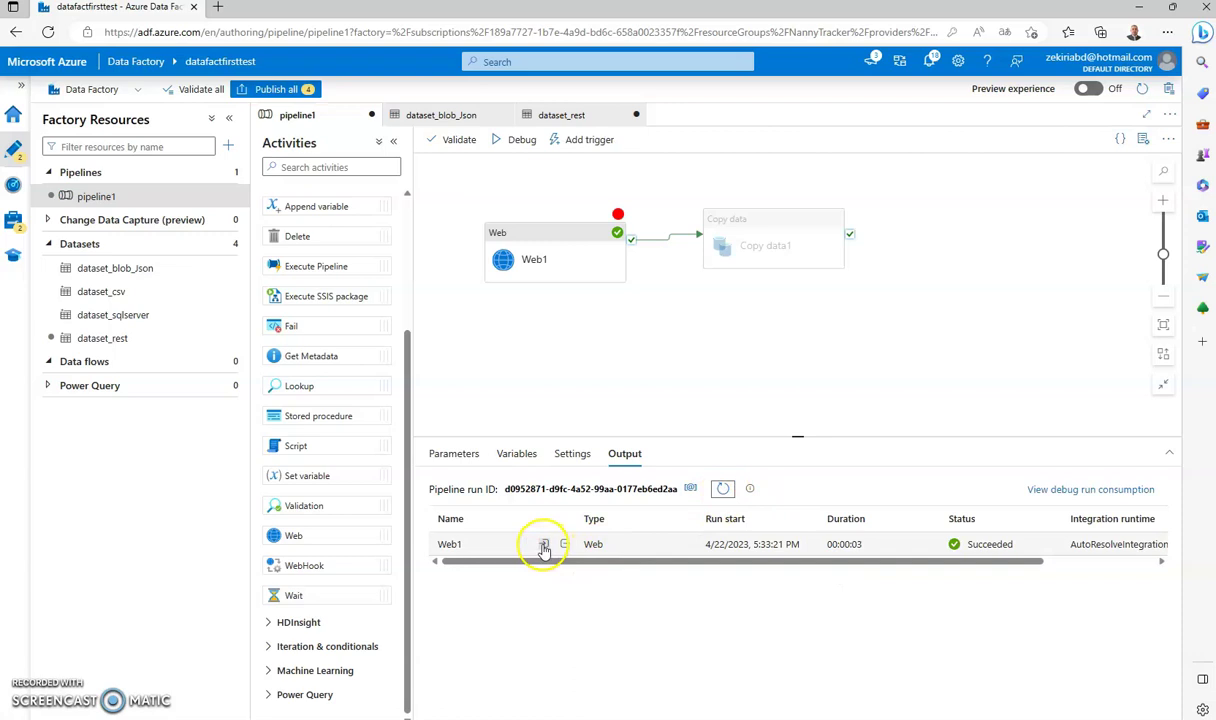
{"action": "left_click", "coordinate": [546, 545]}
{"action": "left_click_drag", "start_coordinate": [497, 472], "coordinate": [405, 458]}
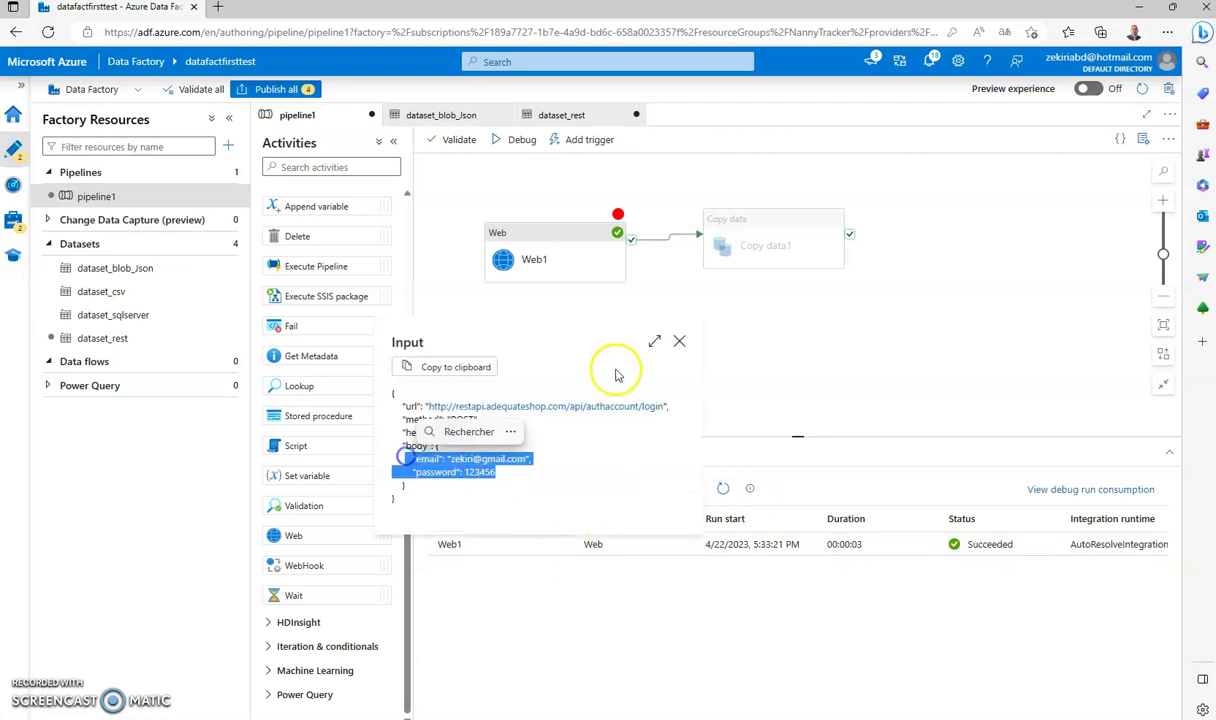
{"action": "left_click", "coordinate": [679, 341]}
{"action": "left_click", "coordinate": [563, 545]}
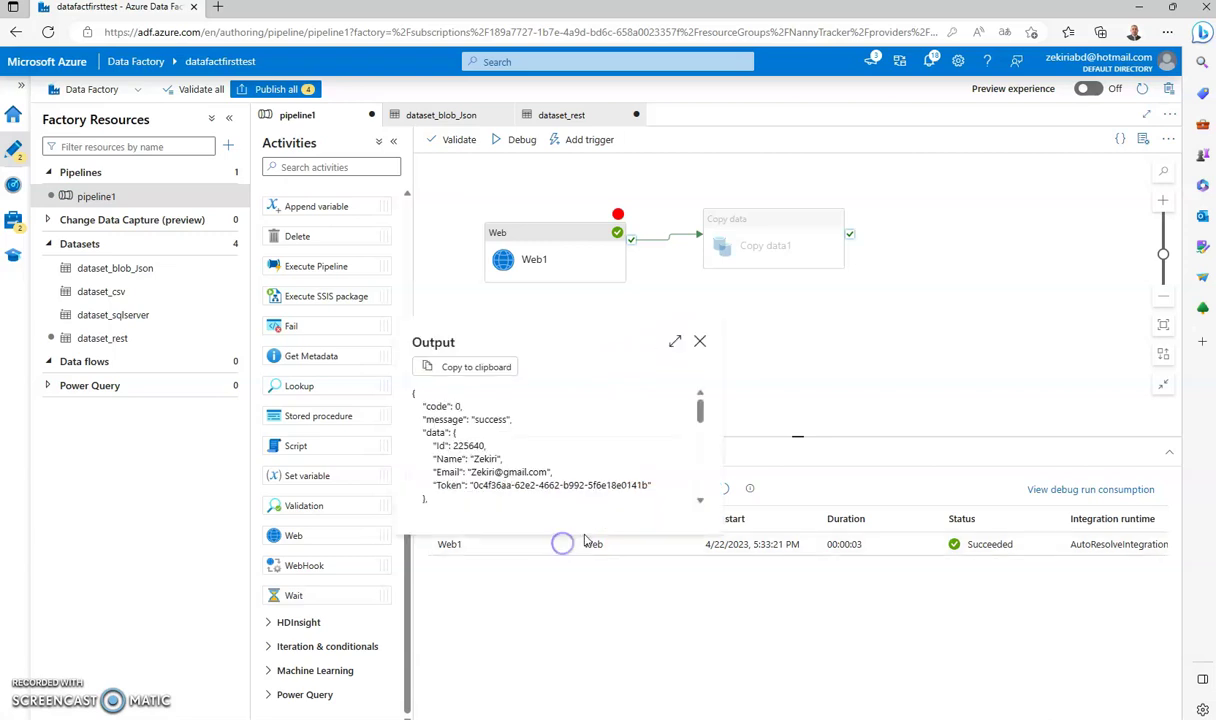
{"action": "left_click_drag", "start_coordinate": [470, 485], "coordinate": [655, 487]}
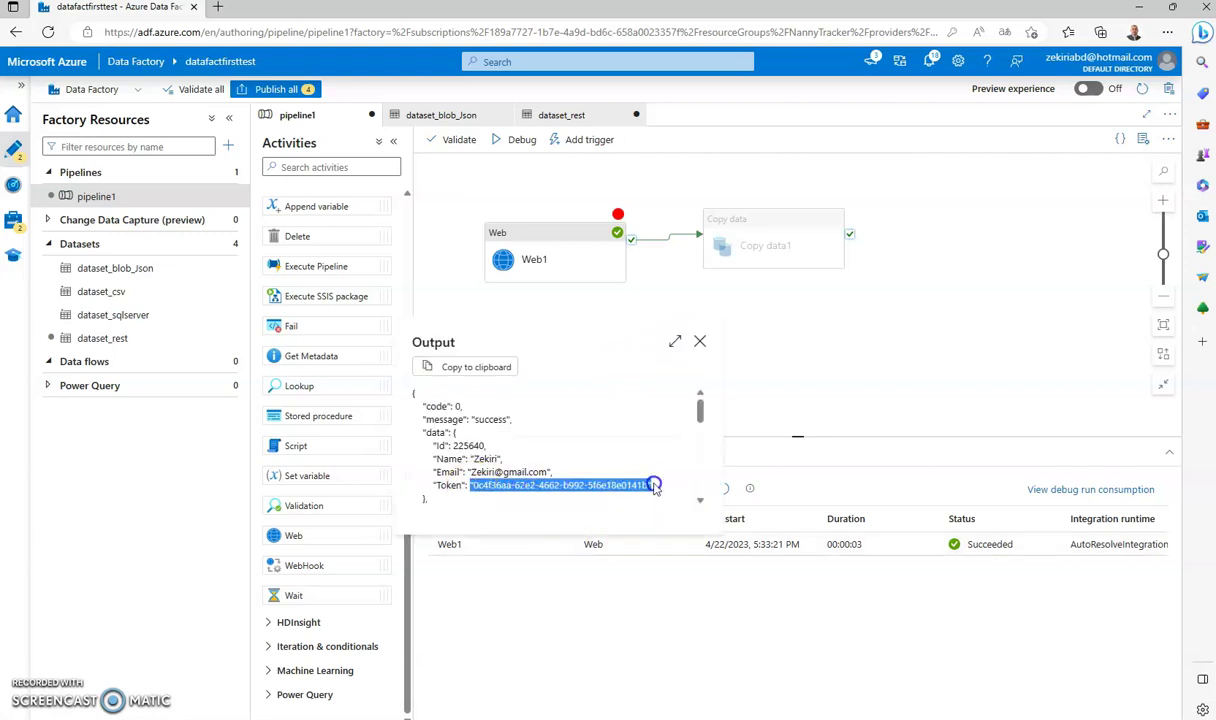
{"action": "left_click", "coordinate": [703, 345]}
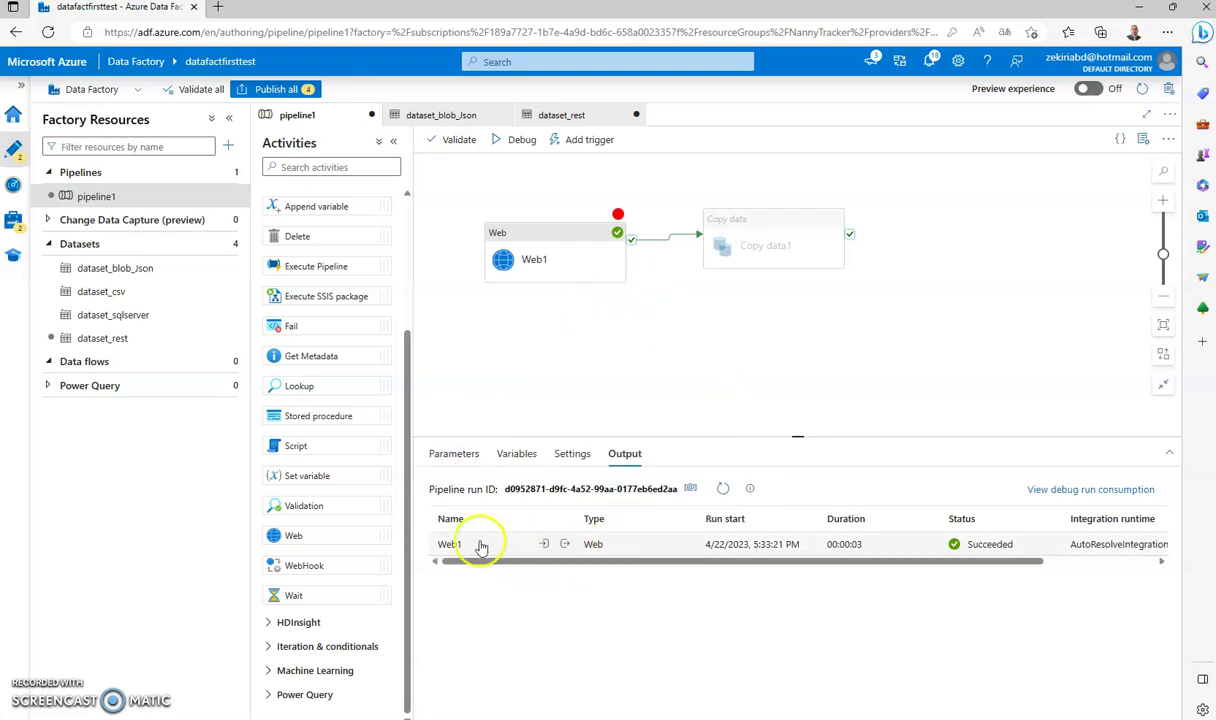
Clear the debug breakpoint on Web1 so that Copy data1 is included in the run, and place Copy data1 beside Web1
{"action": "left_click_drag", "start_coordinate": [730, 225], "coordinate": [867, 242]}
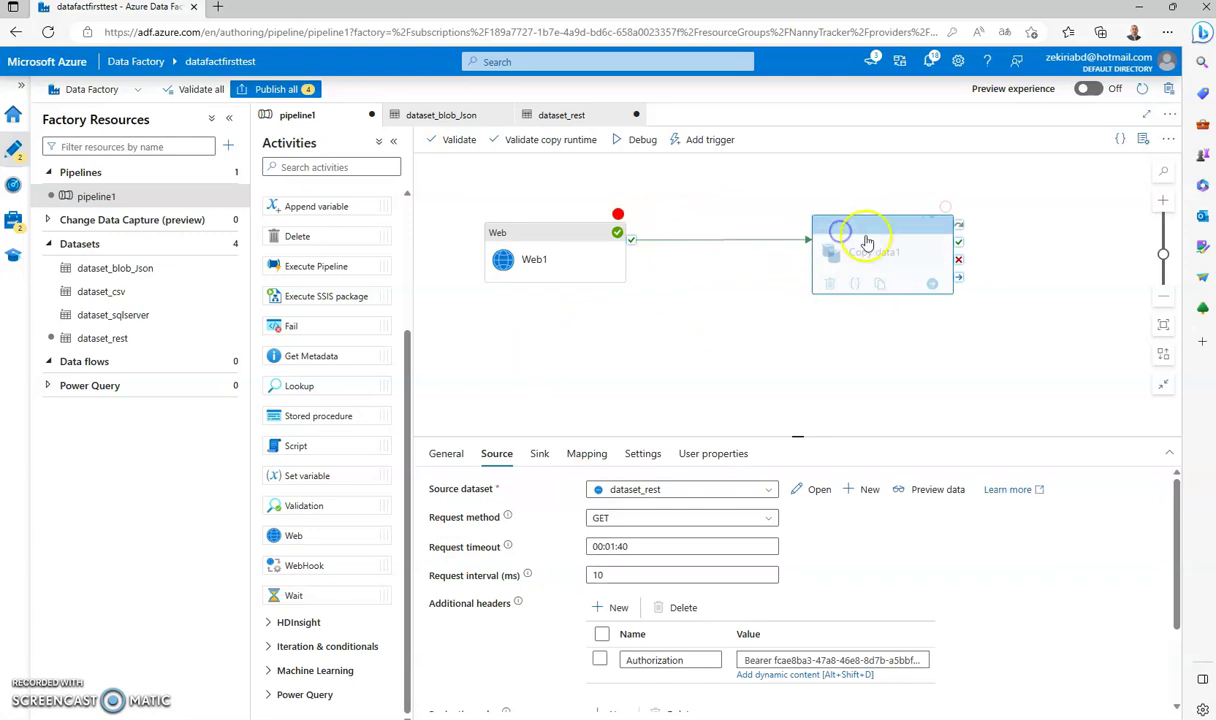
{"action": "left_click", "coordinate": [552, 585]}
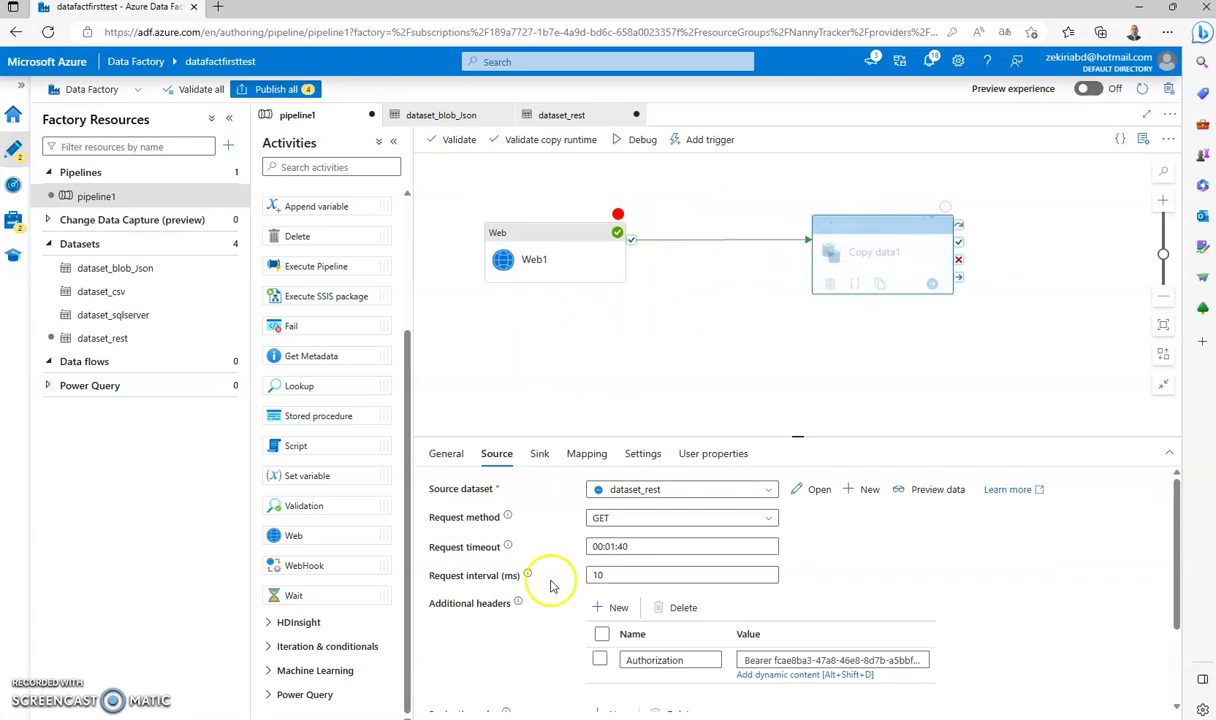
{"action": "left_click_drag", "start_coordinate": [858, 235], "coordinate": [748, 225]}
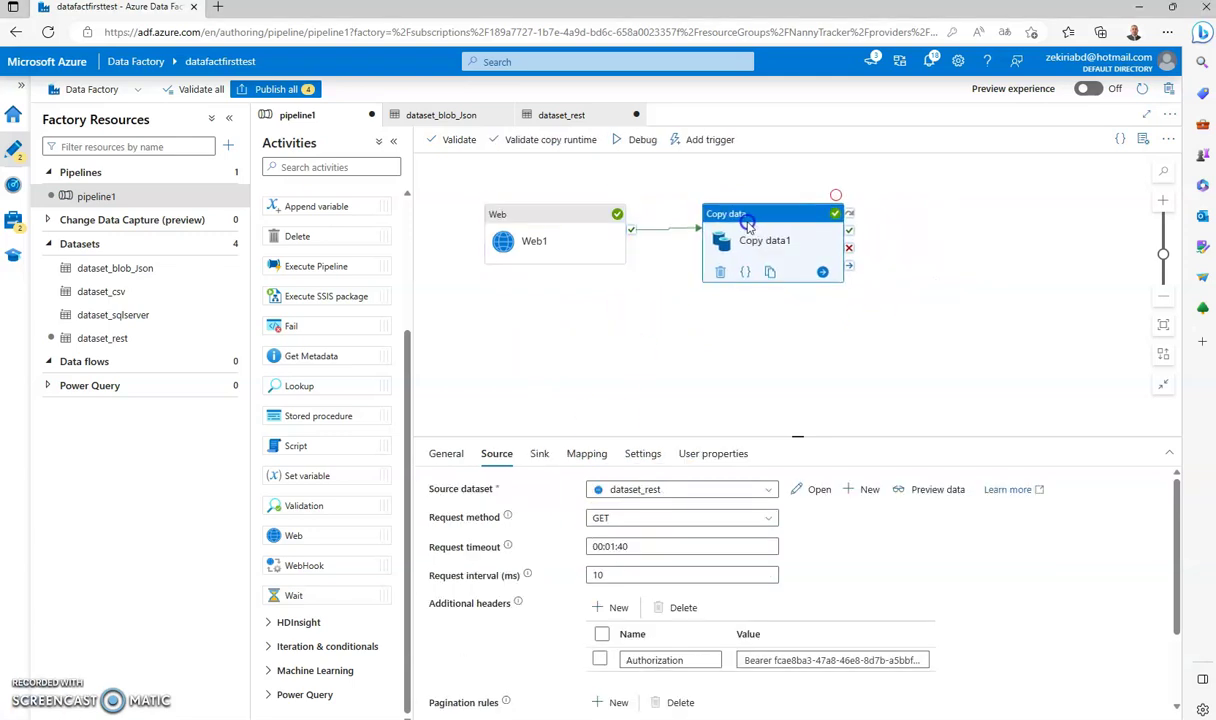
Cut the hard-coded bearer token value out of the Authorization header in the source settings of Copy data1
{"action": "left_click", "coordinate": [505, 455]}
{"action": "scroll", "coordinate": [871, 543], "scroll_direction": "down", "scroll_amount": 1}
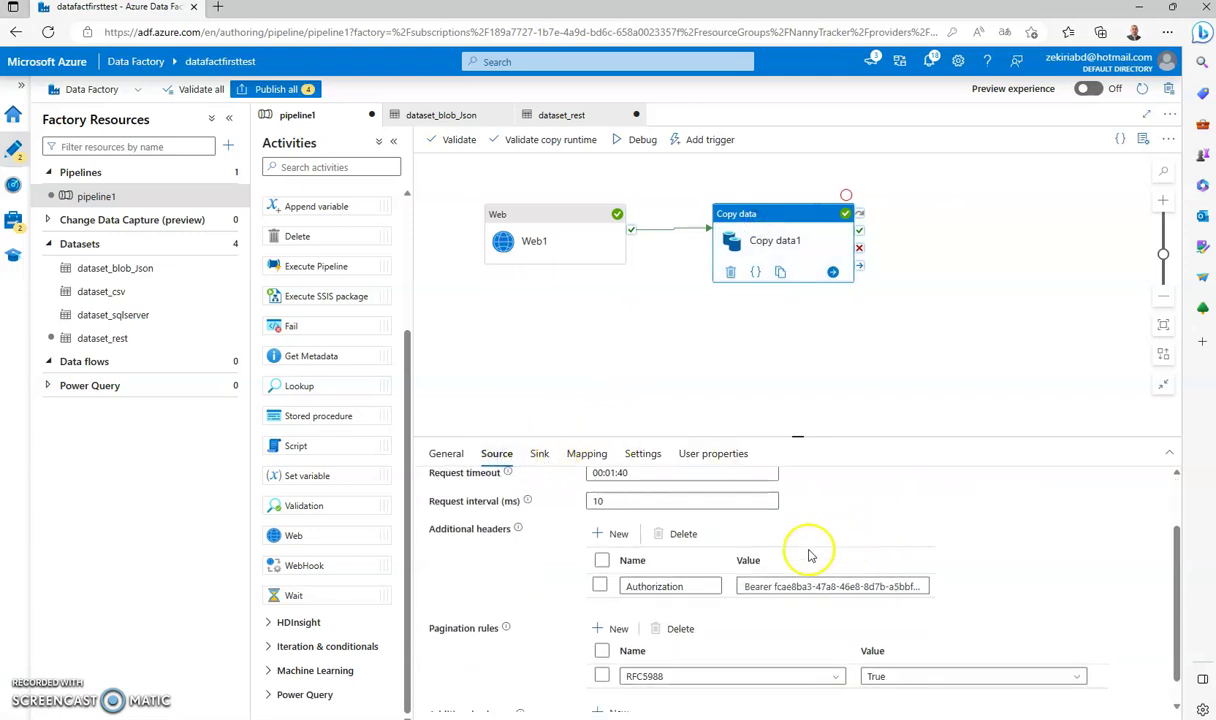
{"action": "left_click", "coordinate": [751, 587]}
{"action": "left_click", "coordinate": [755, 588]}
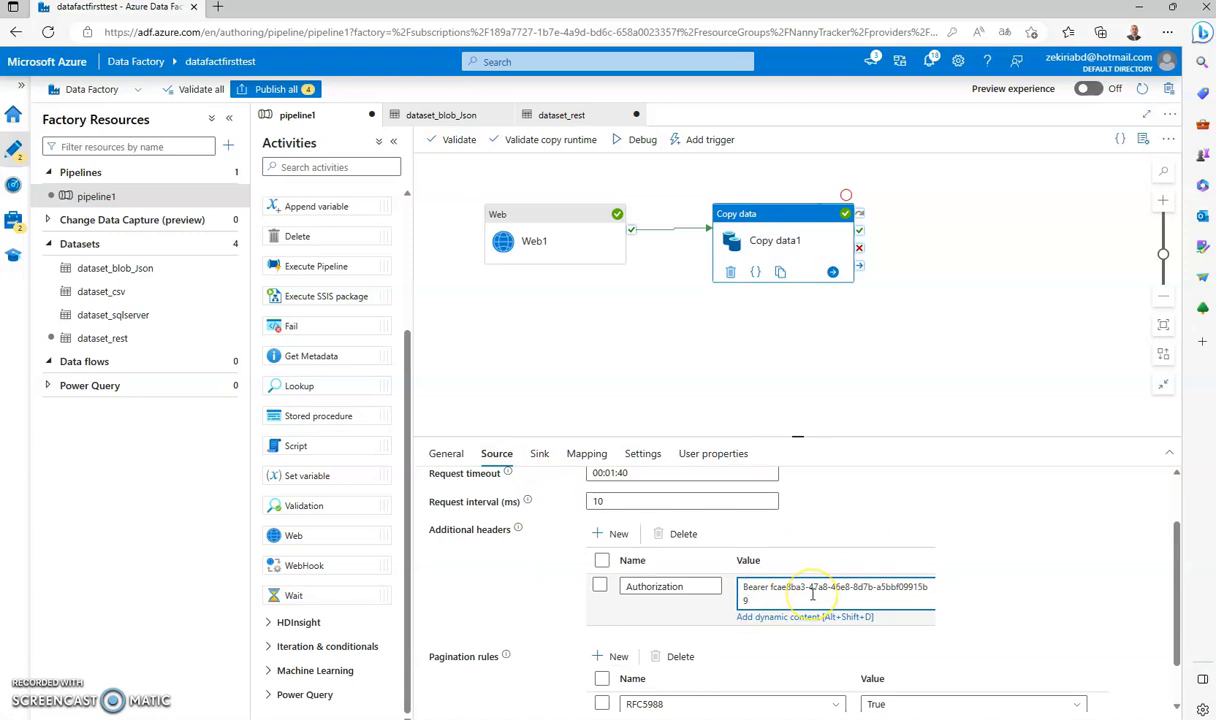
{"action": "triple_click", "coordinate": [812, 594]}
{"action": "key", "text": "ctrl+c"}
{"action": "type", "text": "Bearer"}
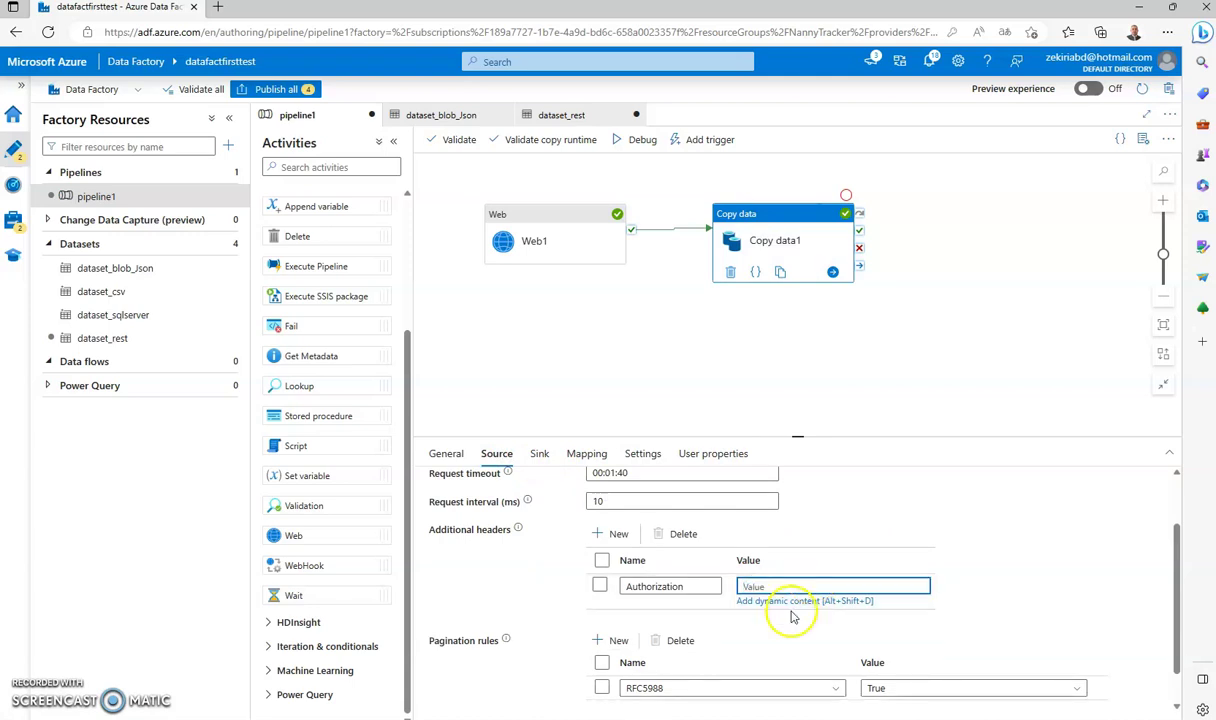
{"action": "left_click", "coordinate": [793, 602]}
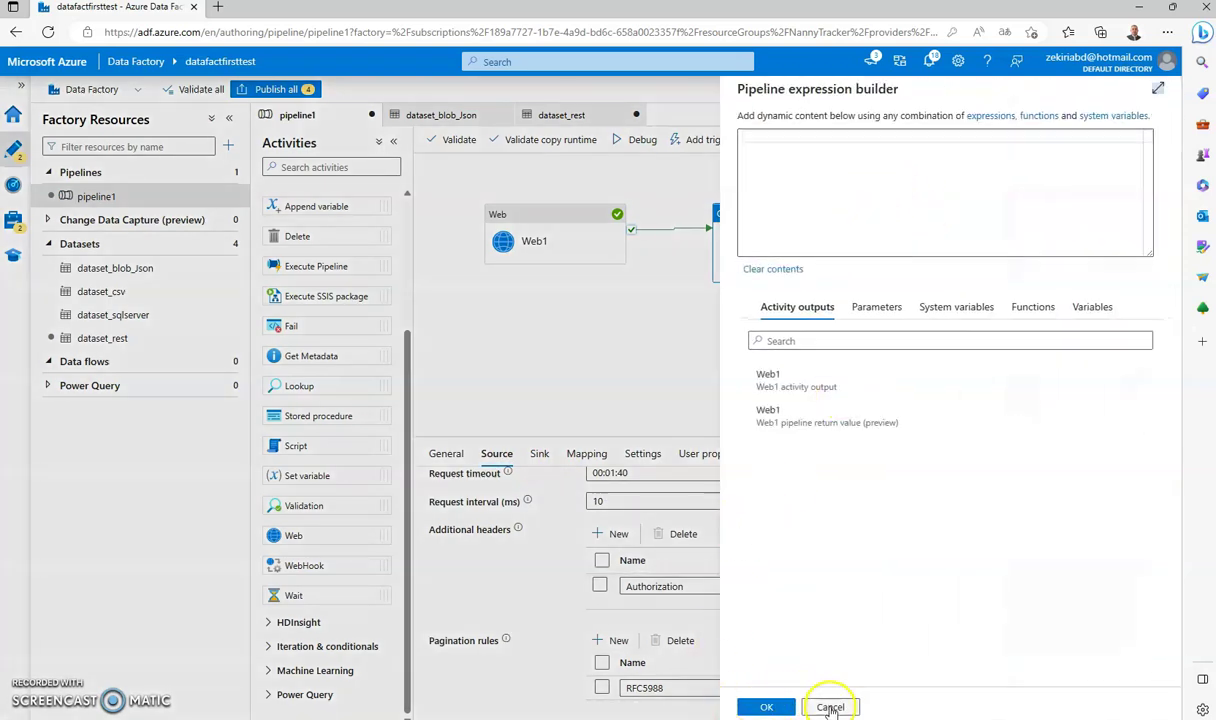
{"action": "left_click", "coordinate": [830, 707]}
Paste the bearer token value into the Authorization header's dynamic content expression and delete the token so that only Bearer is kept
{"action": "left_click", "coordinate": [771, 587]}
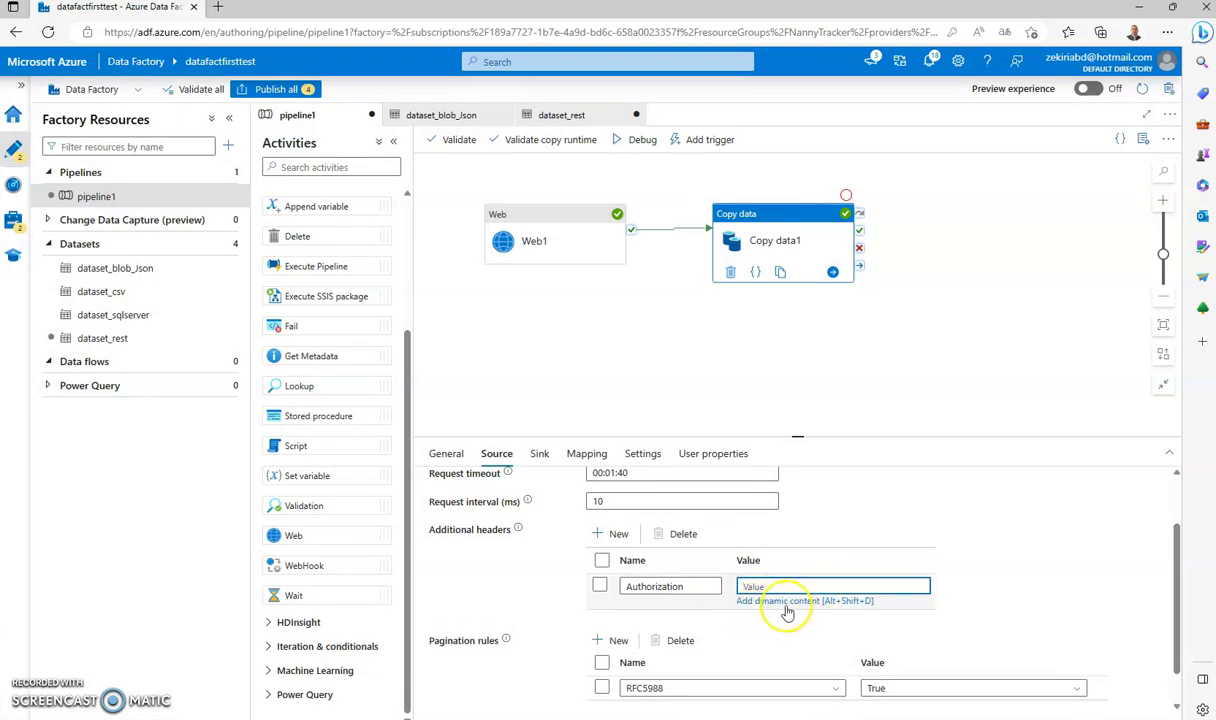
{"action": "left_click", "coordinate": [779, 602]}
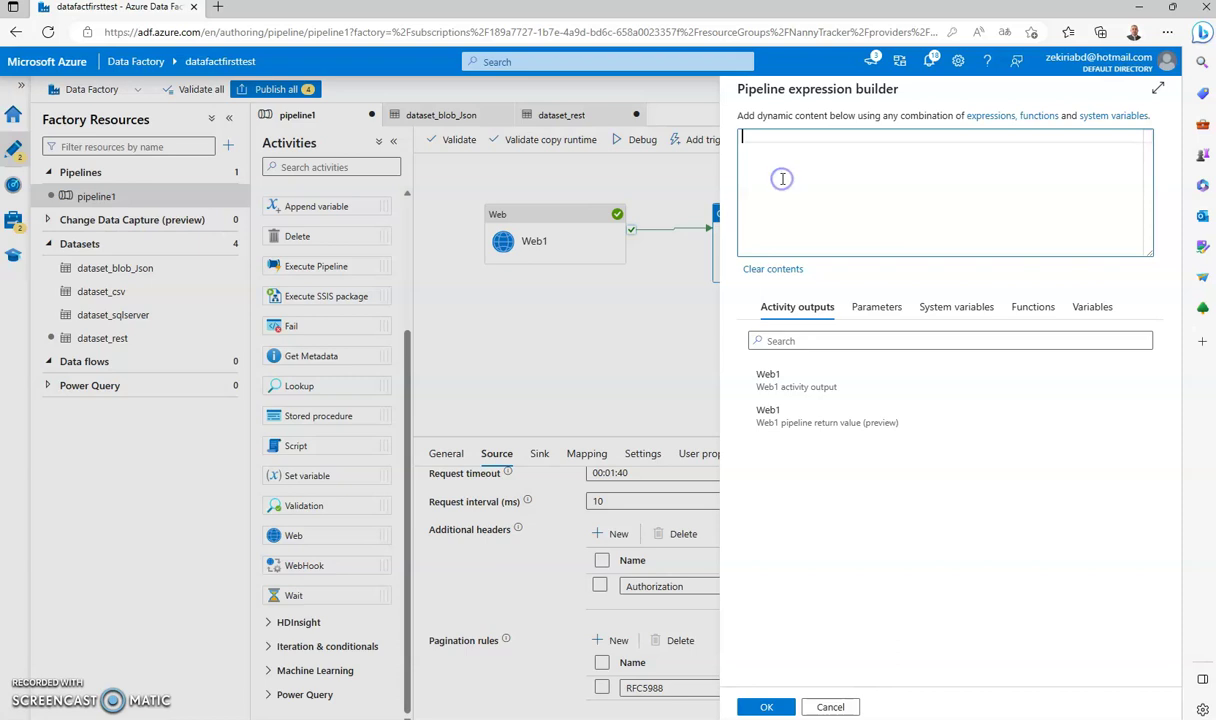
{"action": "key", "text": "ctrl+v"}
{"action": "left_click", "coordinate": [778, 136]}
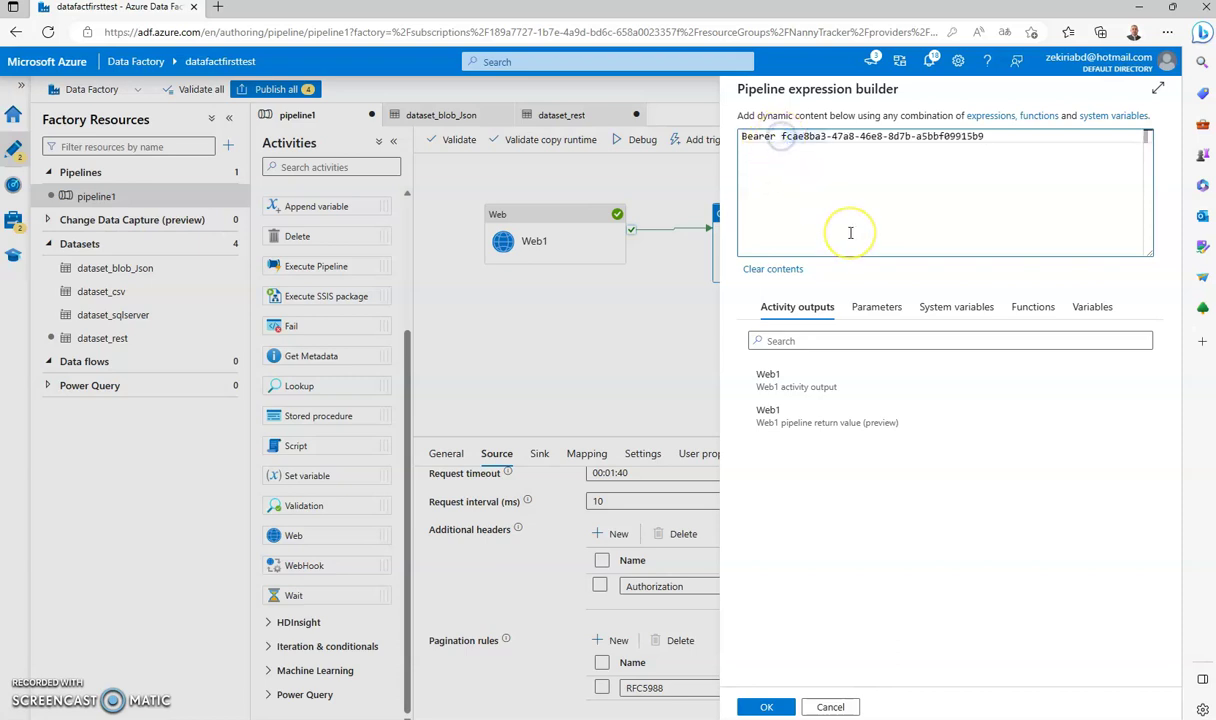
{"action": "key", "text": "shift+End"}
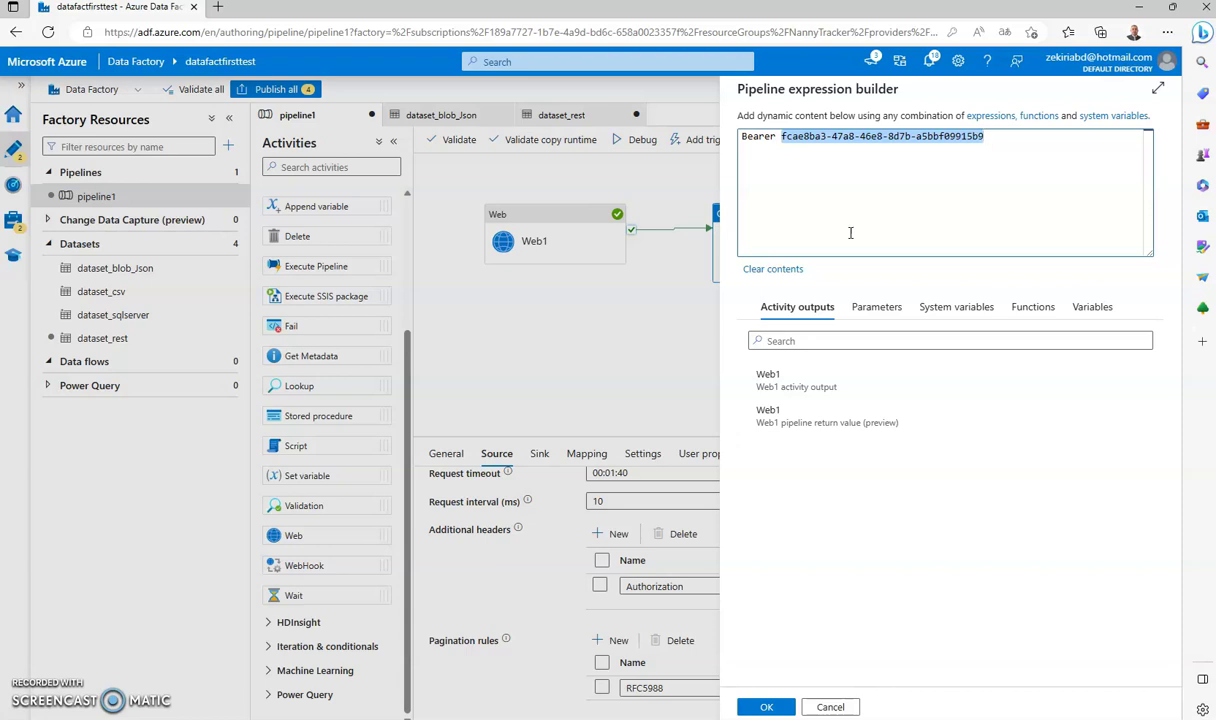
{"action": "key", "text": "Delete"}
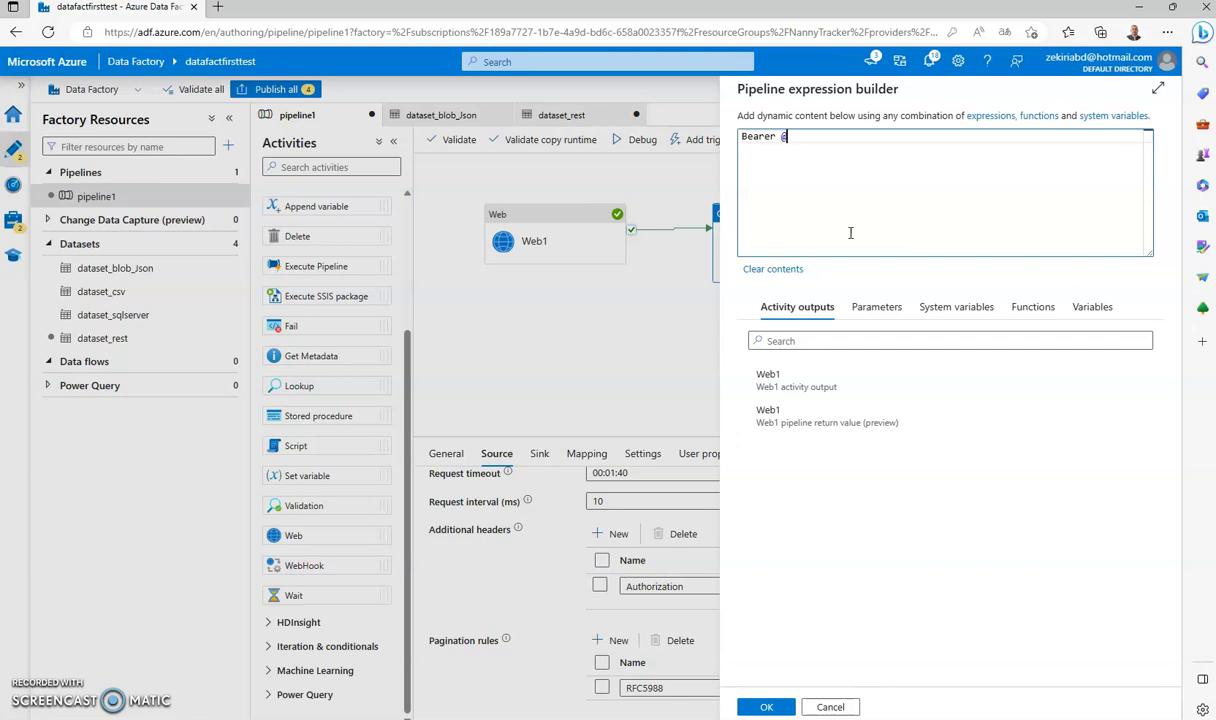
Extend the Authorization header expression to Bearer @{activity('Web1').output}, enclosing the activity reference in braces
{"action": "key", "text": "Return"}
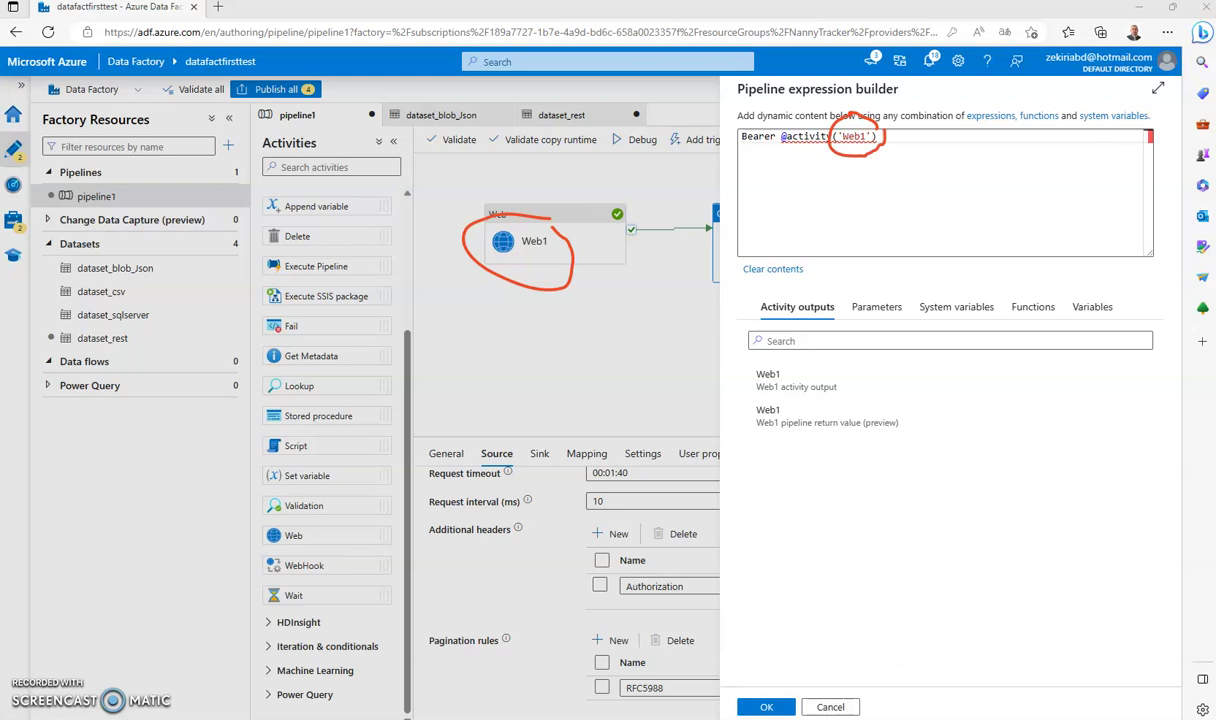
{"action": "left_click", "coordinate": [875, 137]}
{"action": "left_click", "coordinate": [786, 136]}
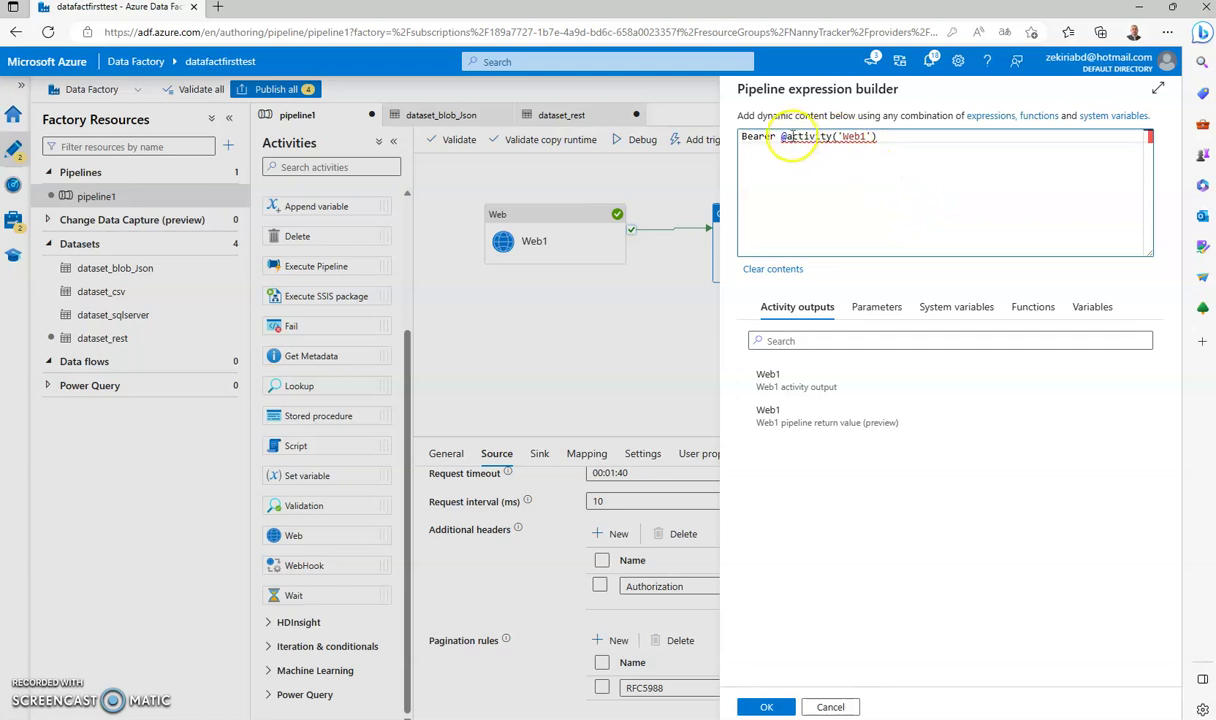
{"action": "type", "text": "{"}
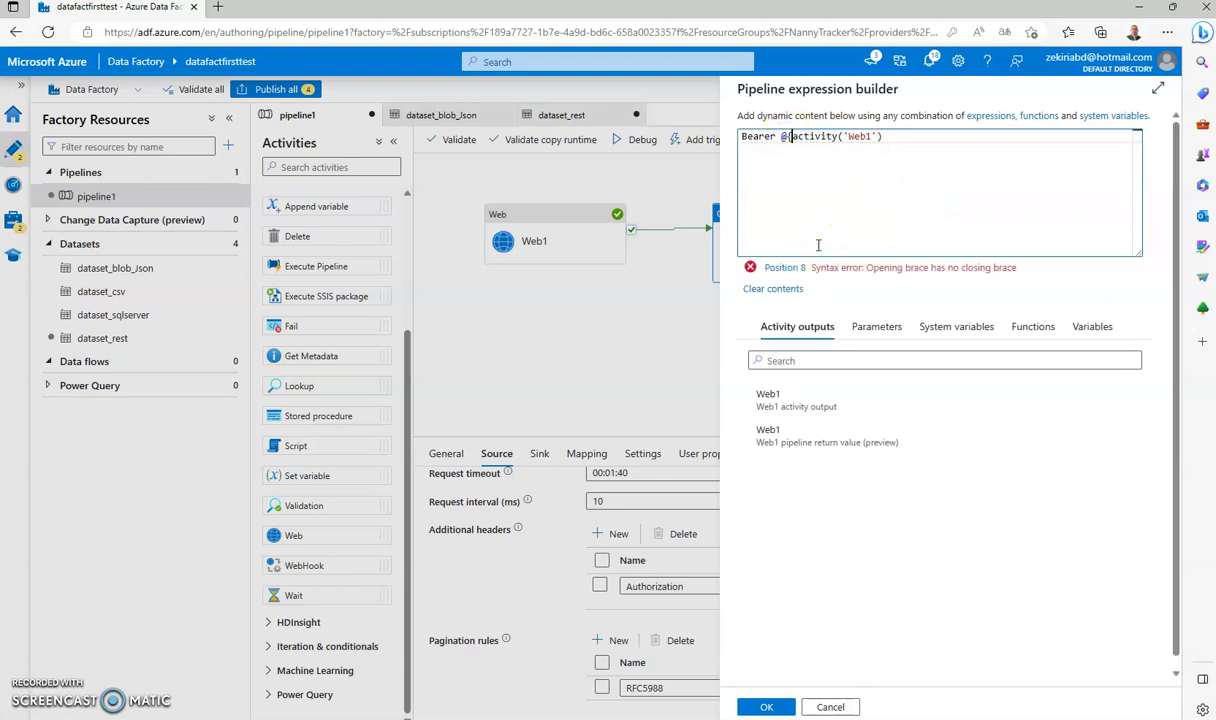
{"action": "type", "text": "}"}
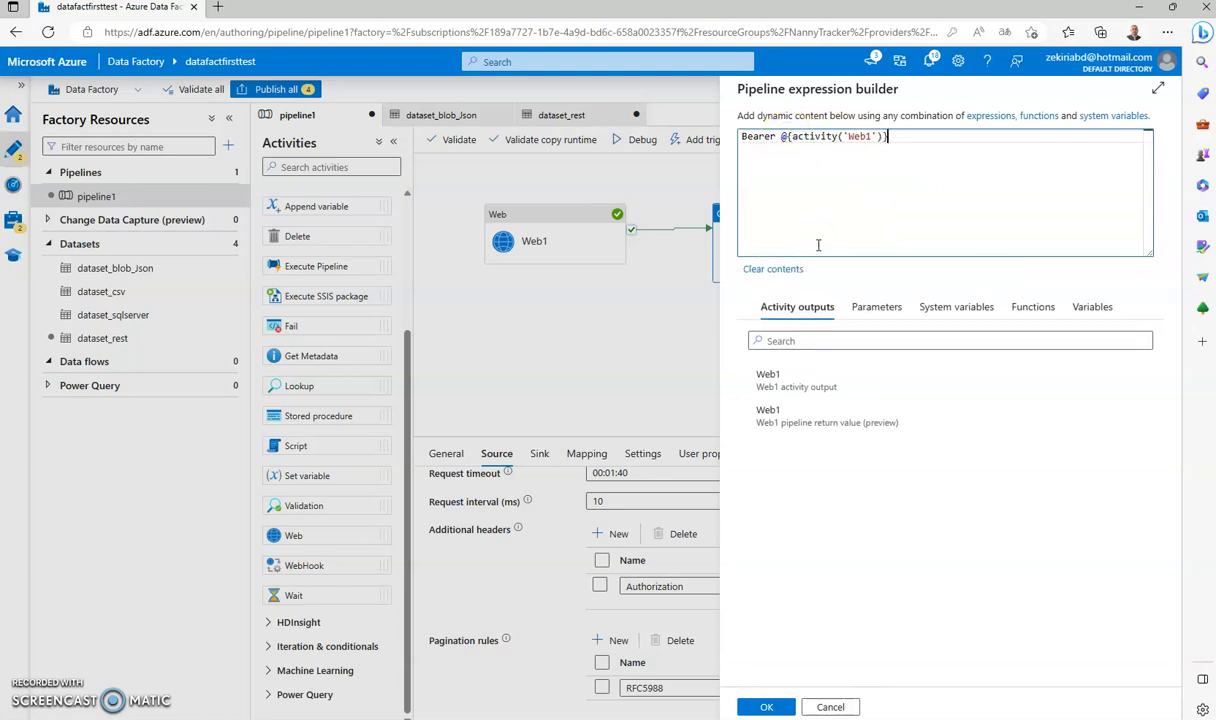
{"action": "type", "text": "."}
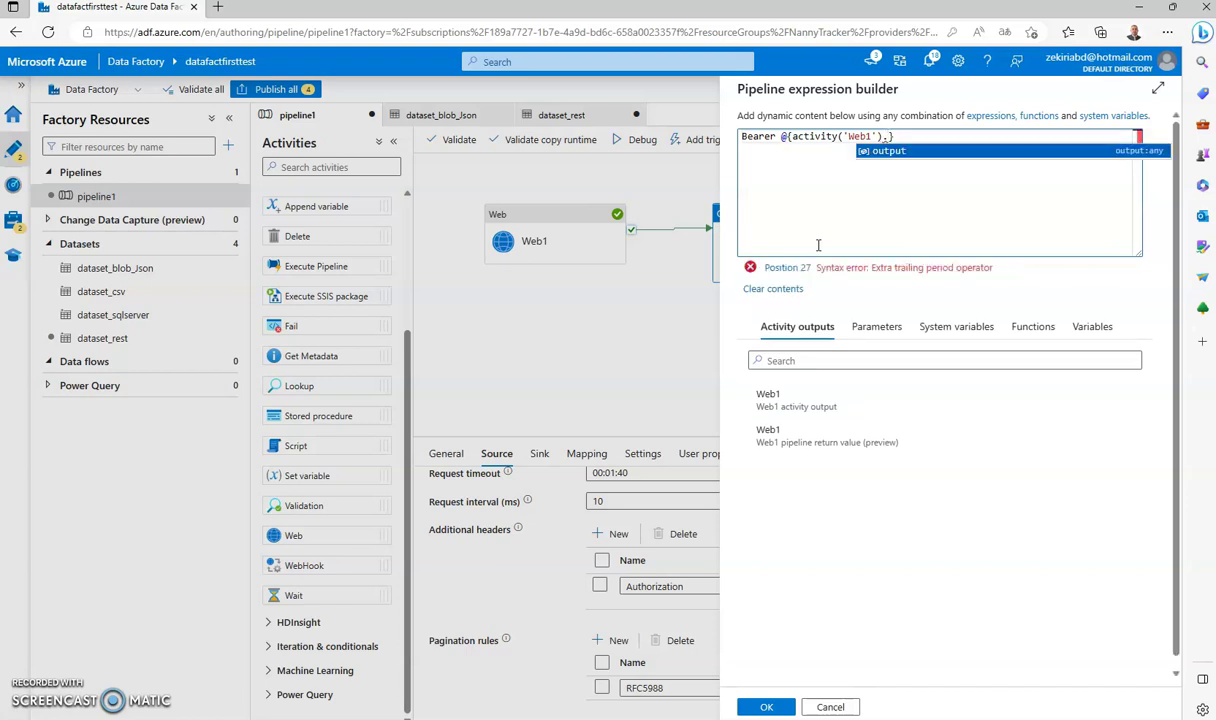
{"action": "key", "text": "Return"}
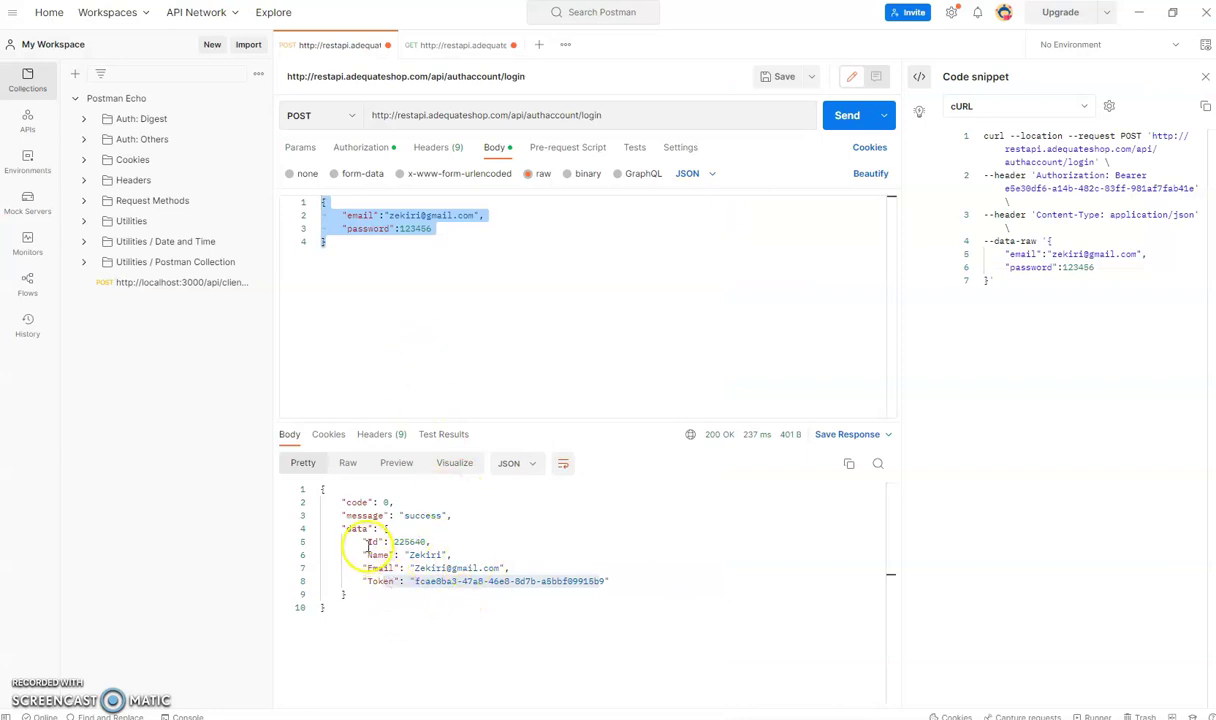
Look up the names of the data object and its Token field in Postman's login response
{"action": "left_click", "coordinate": [377, 580]}
{"action": "double_click", "coordinate": [362, 529]}
{"action": "double_click", "coordinate": [380, 581]}
{"action": "left_click", "coordinate": [650, 650]}
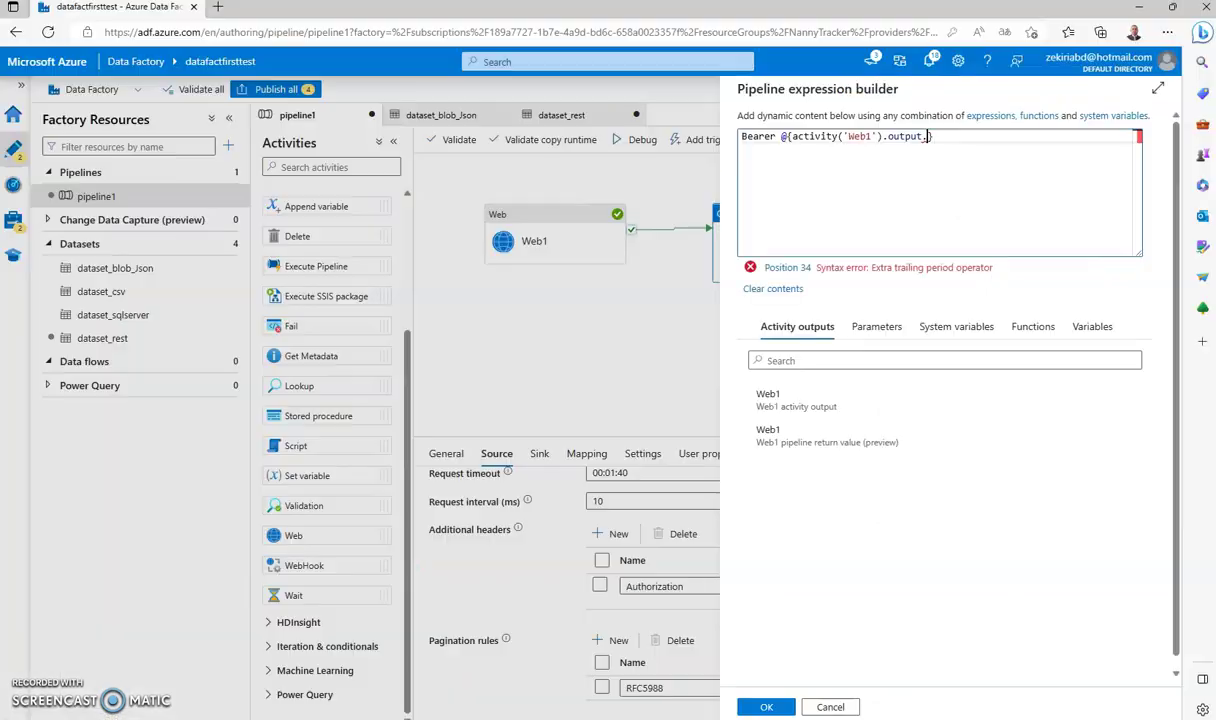
{"action": "key", "text": "alt+Tab"}
{"action": "left_click", "coordinate": [900, 247]}
{"action": "key", "text": "alt+Tab"}
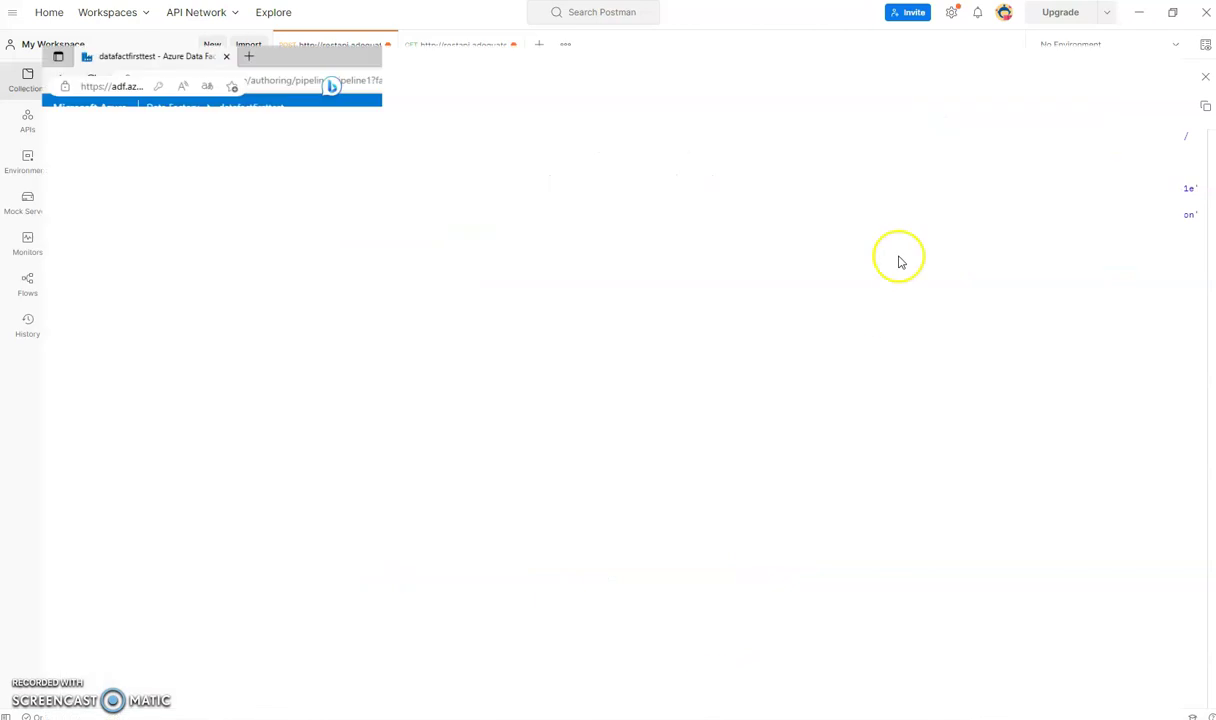
Complete the Authorization header expression as Bearer @{activity('Web1').output.data.Token} and apply it to Copy data1
{"action": "type", "text": "data"}
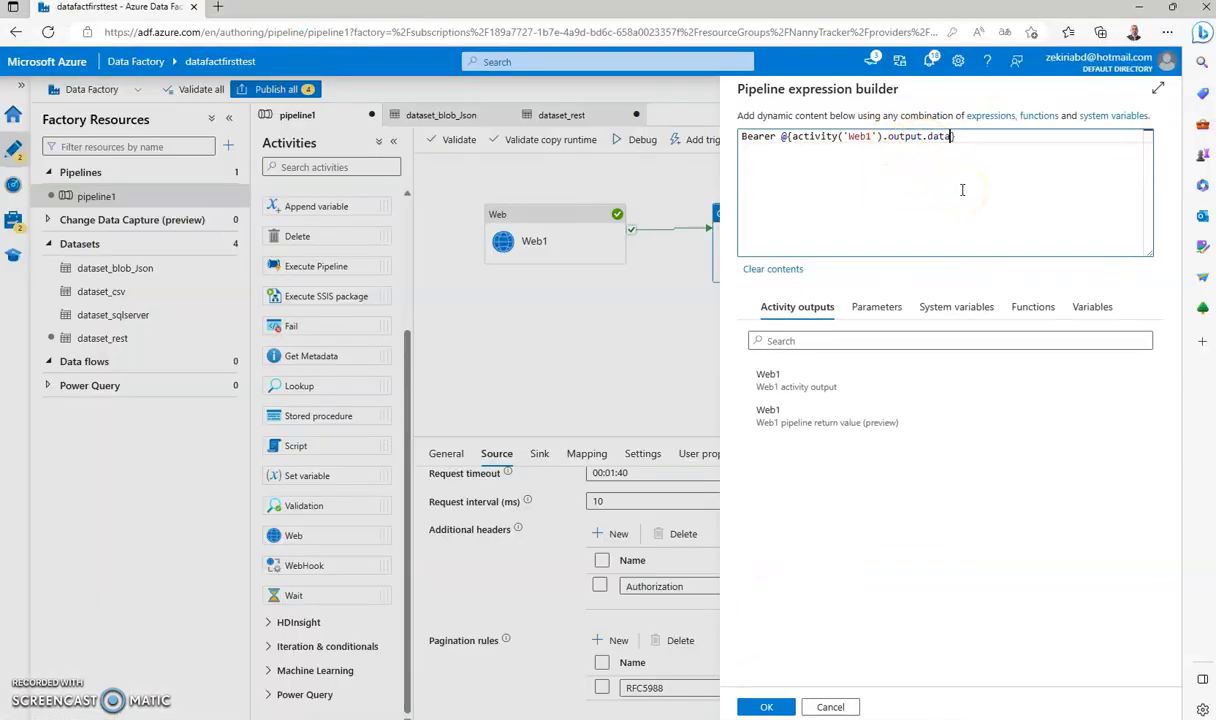
{"action": "type", "text": ".Token"}
{"action": "left_click", "coordinate": [766, 706]}
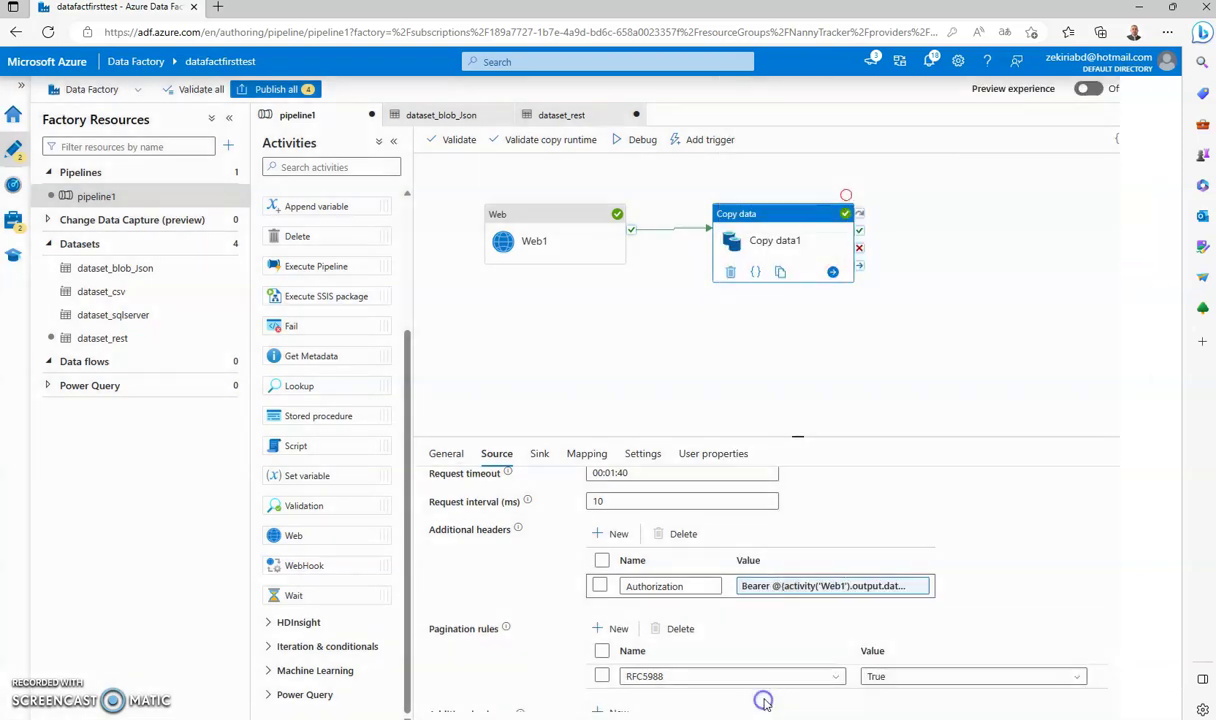
{"action": "left_click", "coordinate": [862, 588]}
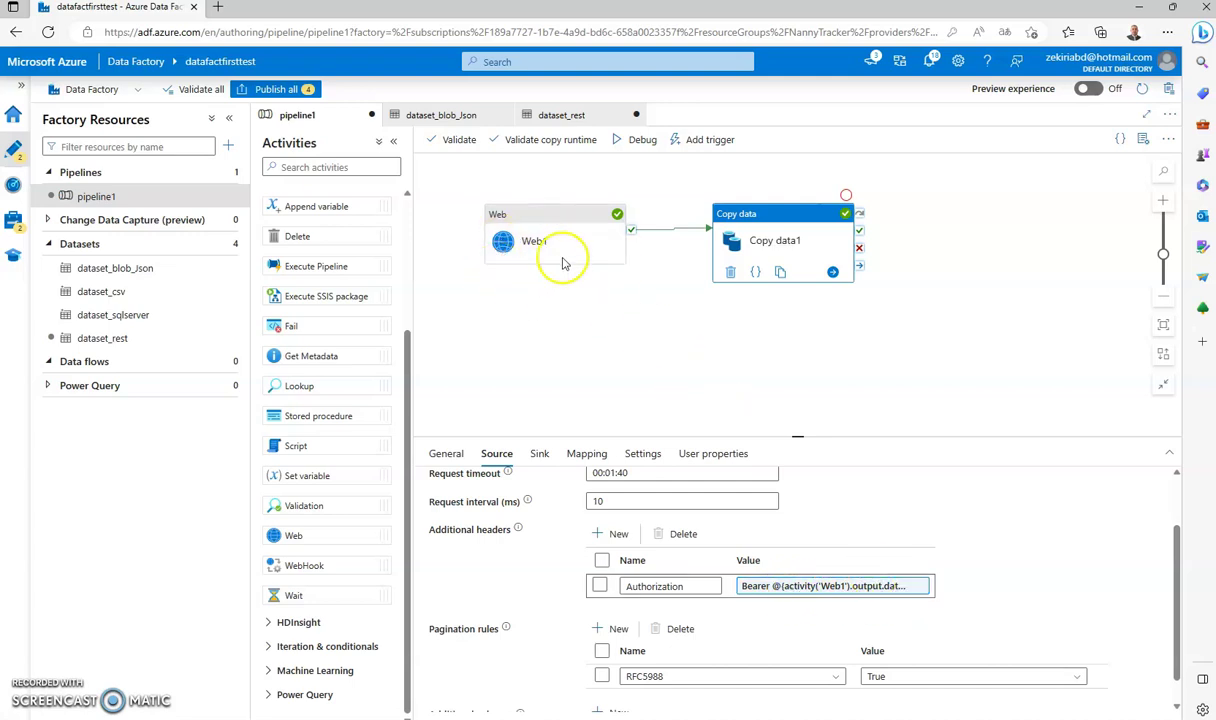
Start a debug run of the whole pipeline and query dbo.sqlserver_table in SQL Server Management Studio
{"action": "mouse_move", "coordinate": [505, 240]}
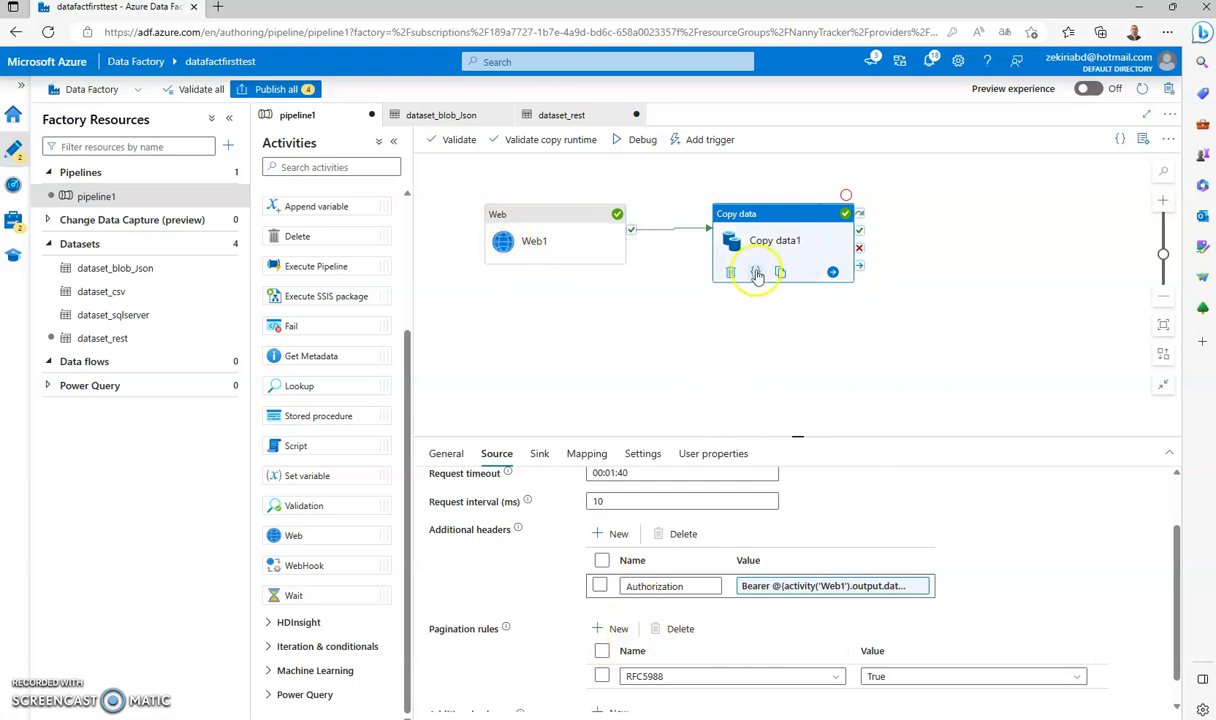
{"action": "left_click", "coordinate": [636, 141]}
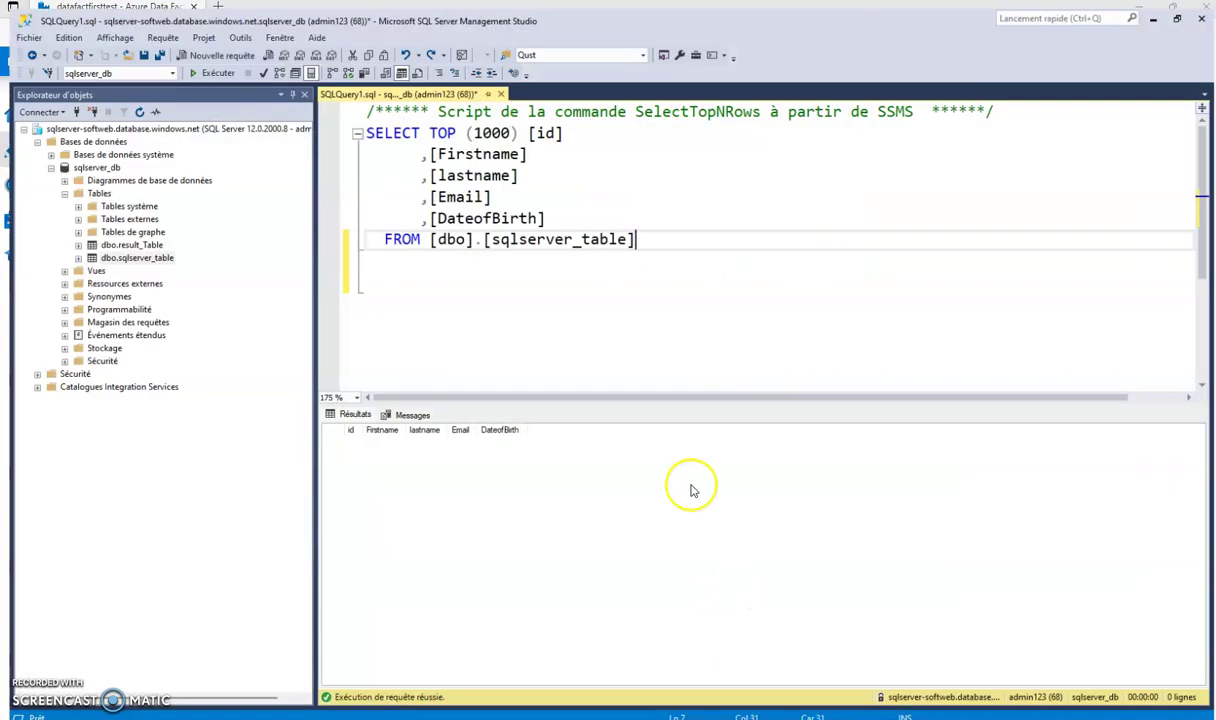
{"action": "left_click", "coordinate": [562, 253]}
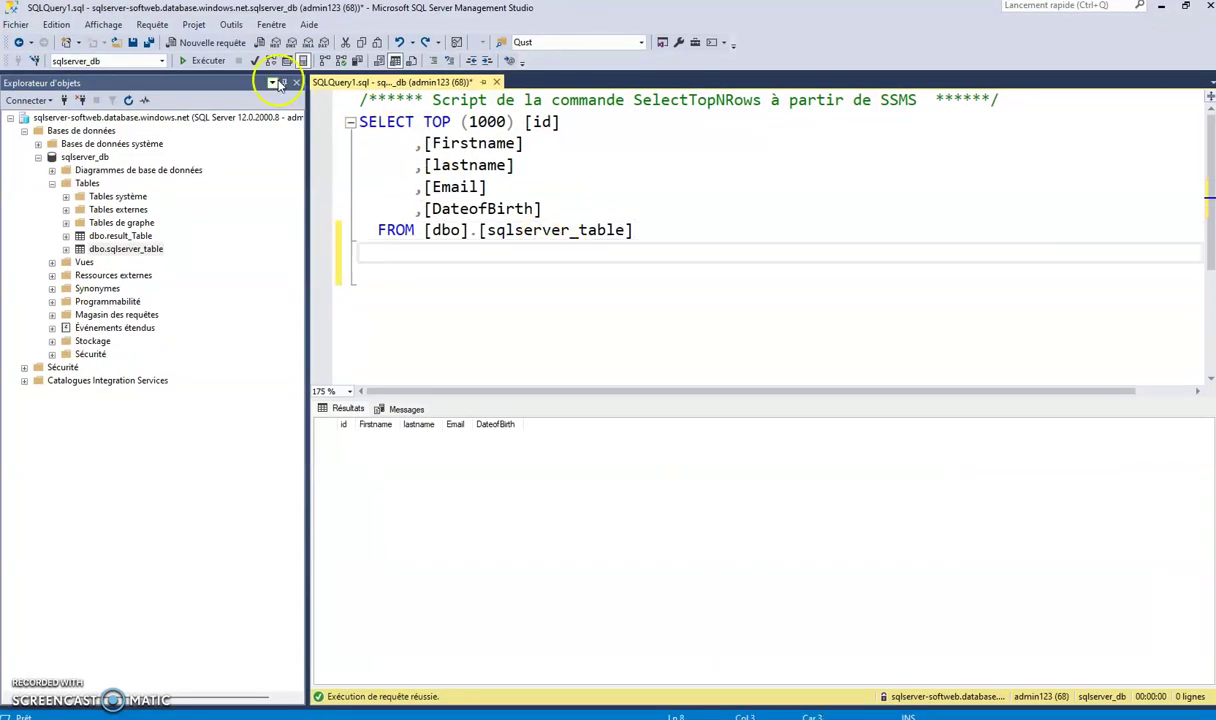
{"action": "left_click", "coordinate": [665, 274]}
{"action": "left_click", "coordinate": [203, 61]}
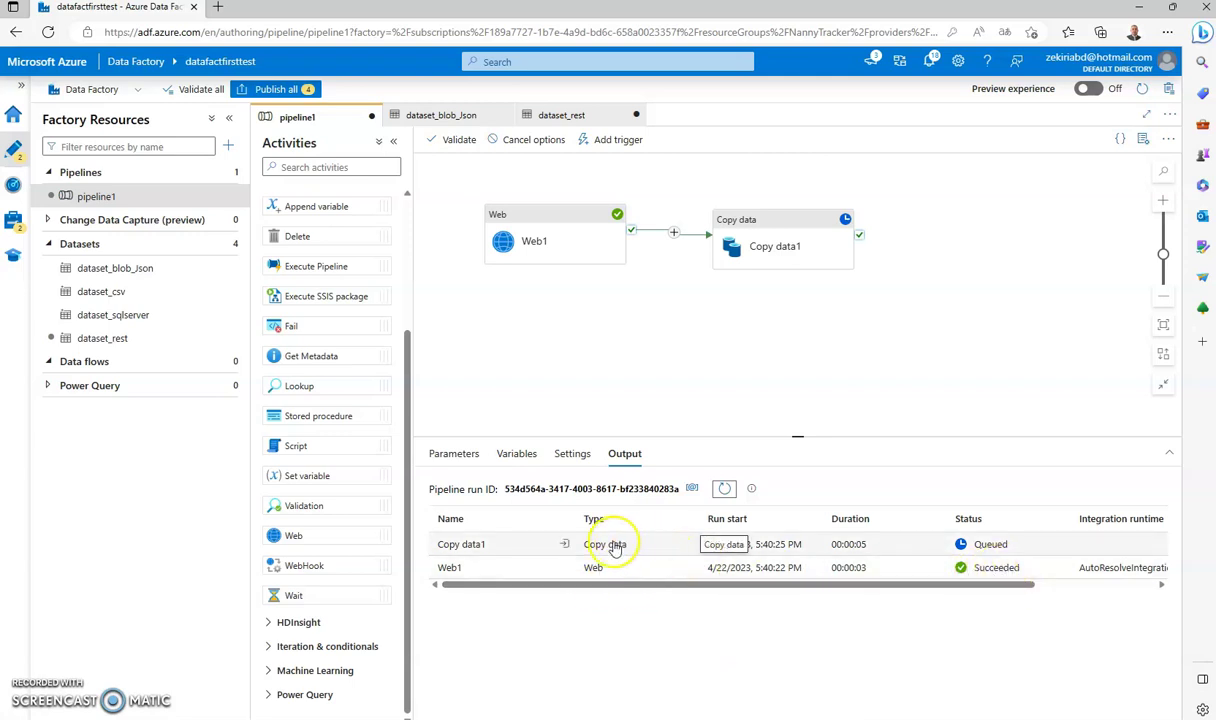
Refresh the pipeline debug run's status and rerun the dbo.sqlserver_table query in SQL Server Management Studio to check the copied users
{"action": "left_click", "coordinate": [724, 489]}
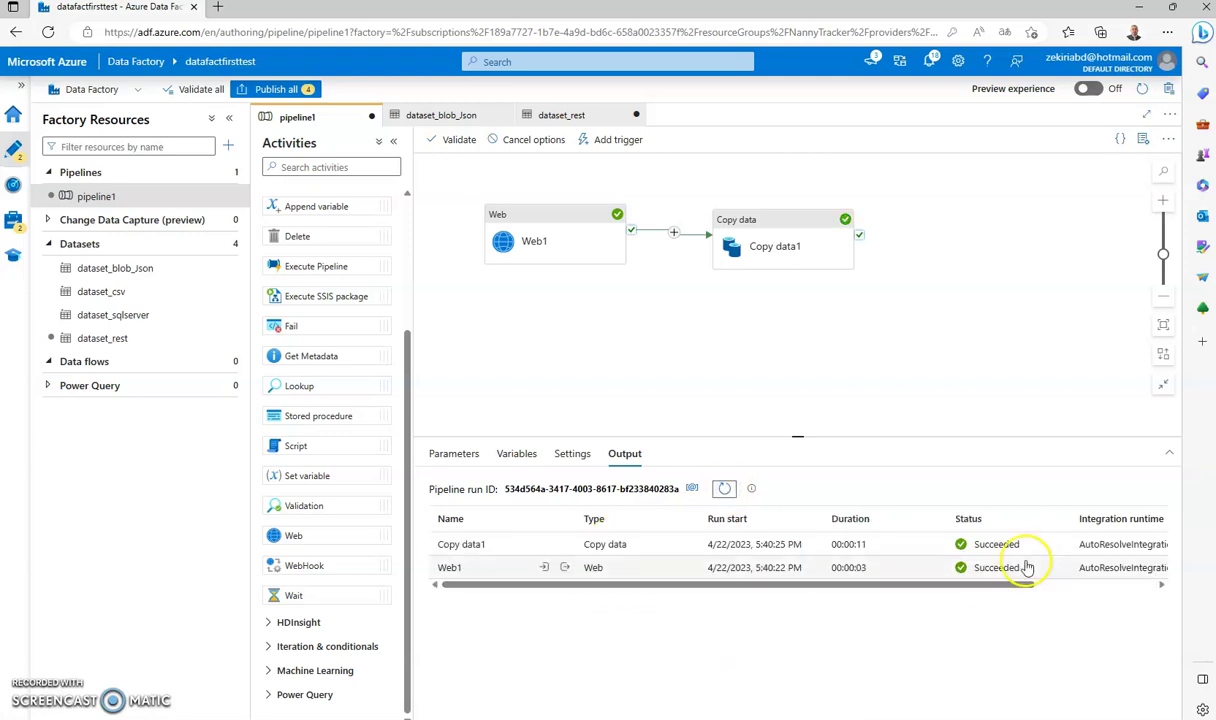
{"action": "key", "text": "alt+Tab"}
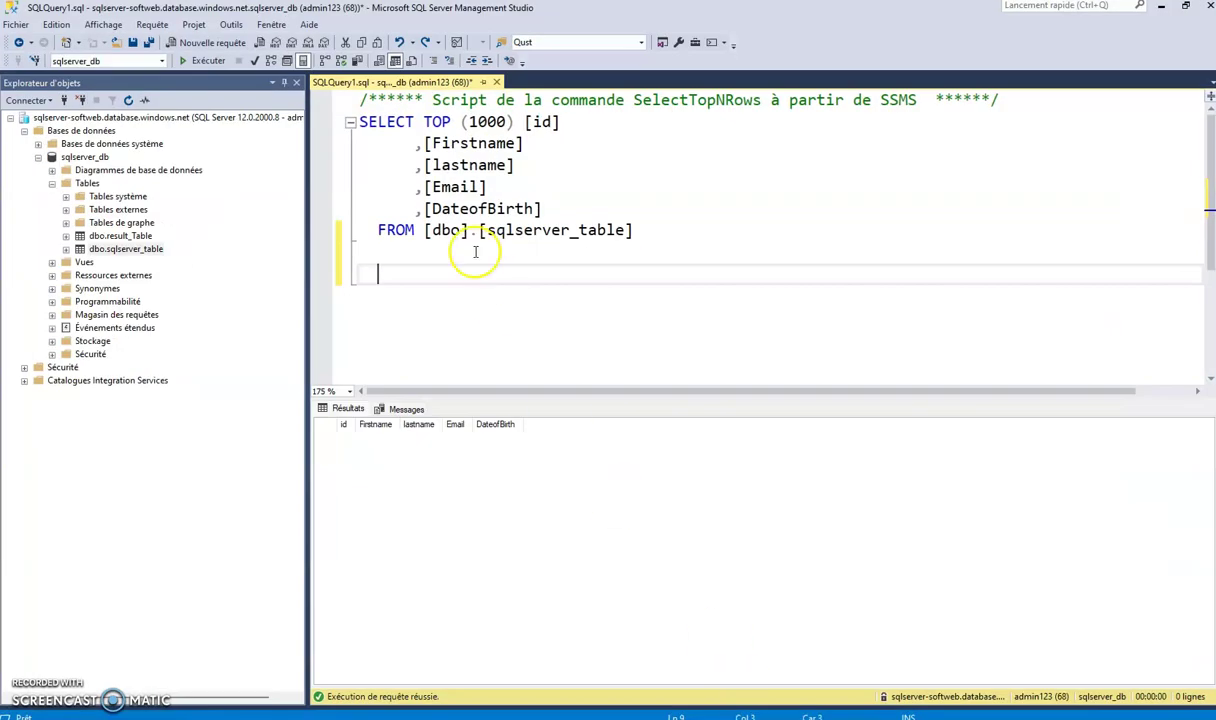
{"action": "left_click", "coordinate": [200, 61]}
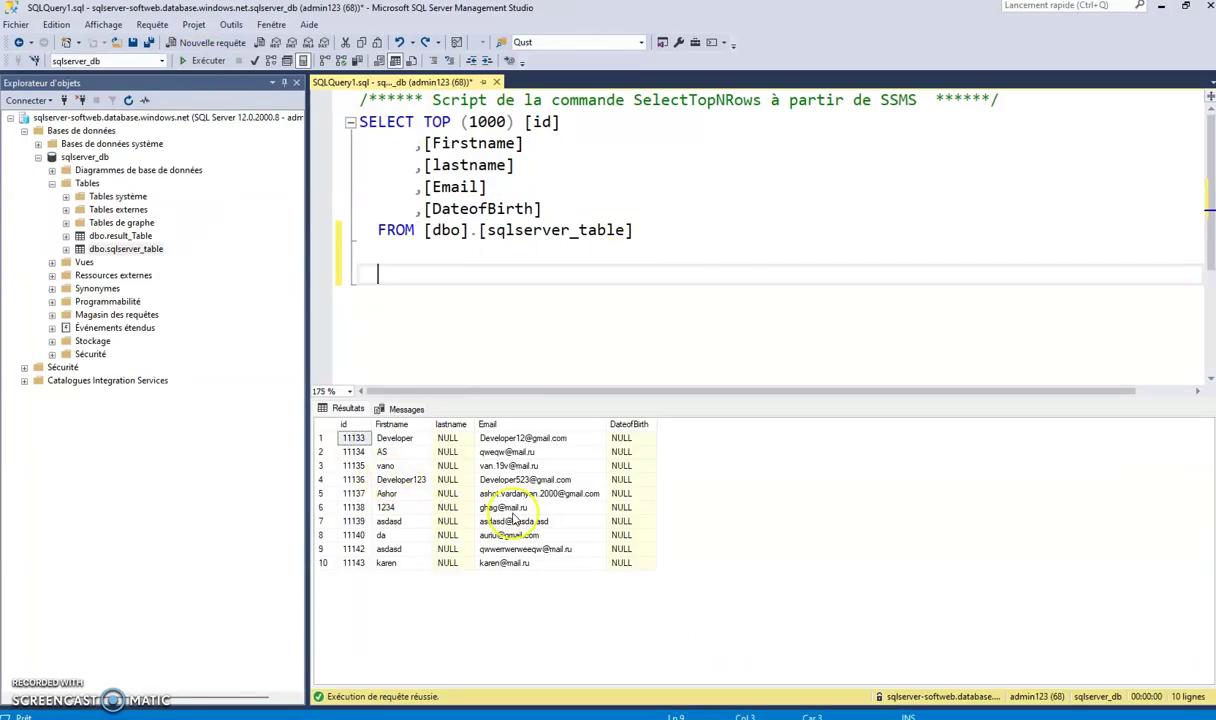
{"action": "left_click", "coordinate": [1161, 9]}
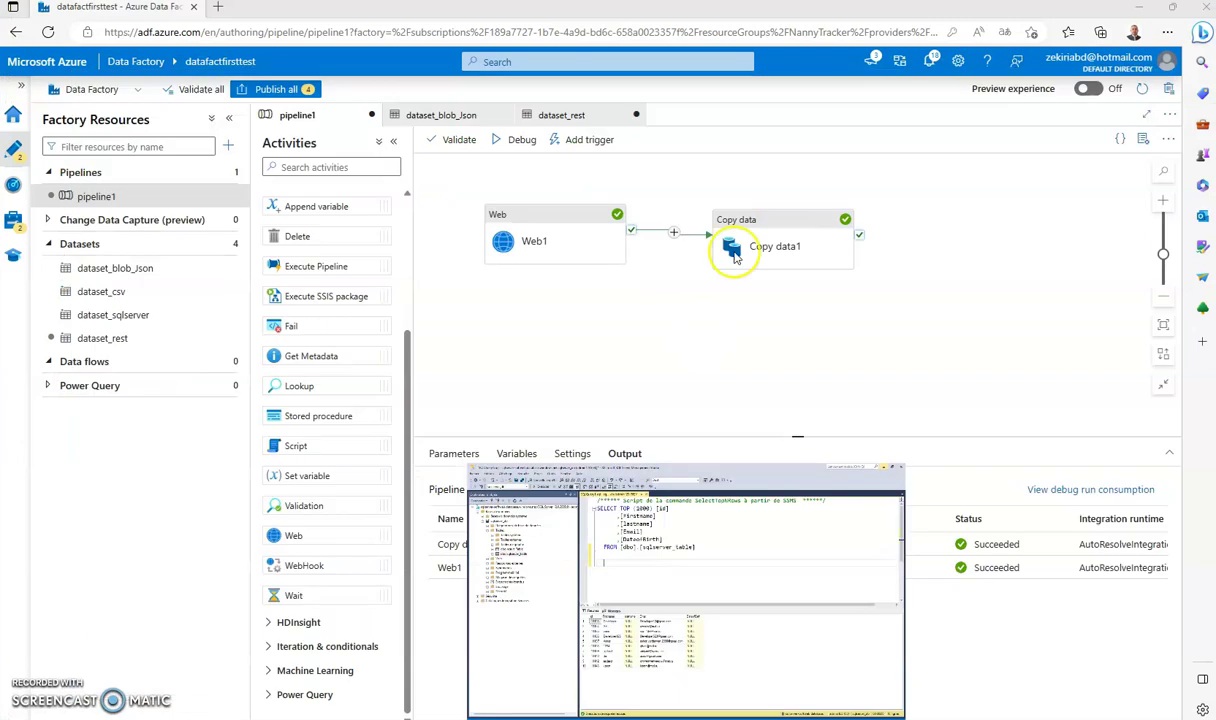
Reposition the Web1 and Copy data1 activities side by side on the Data Factory pipeline canvas, with a short gap between them
{"action": "left_click", "coordinate": [562, 220]}
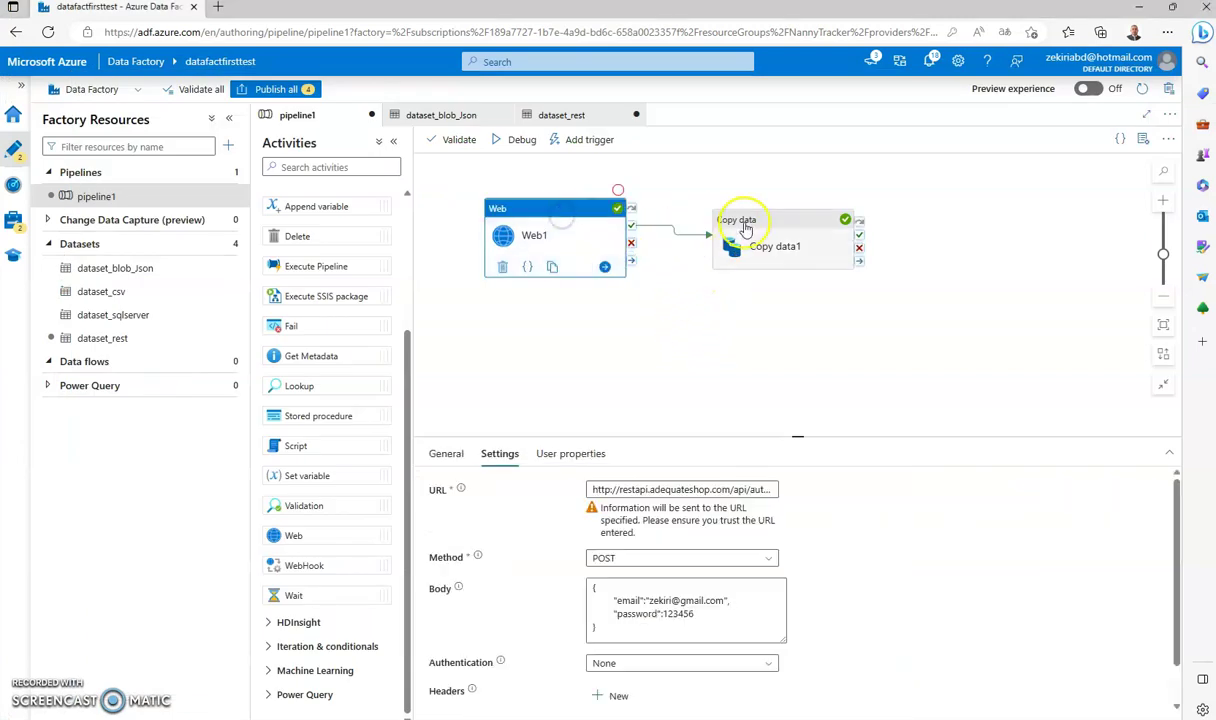
{"action": "left_click_drag", "start_coordinate": [715, 220], "coordinate": [795, 203]}
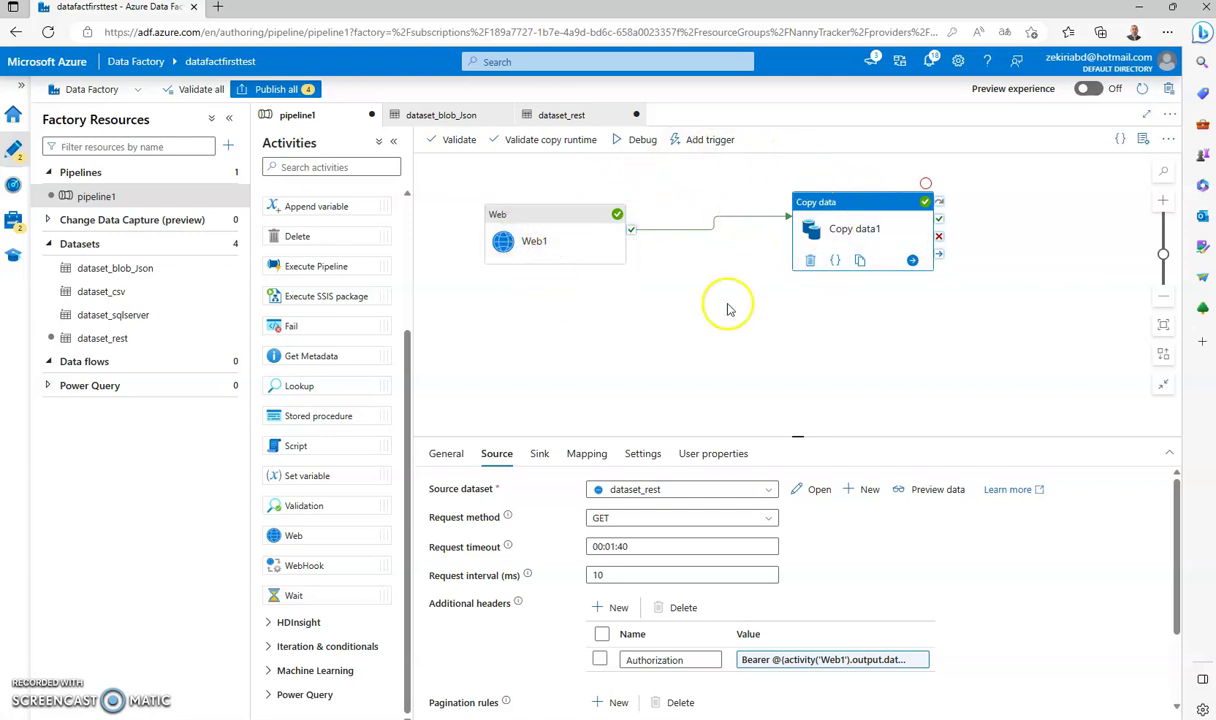
{"action": "left_click_drag", "start_coordinate": [549, 224], "coordinate": [505, 216]}
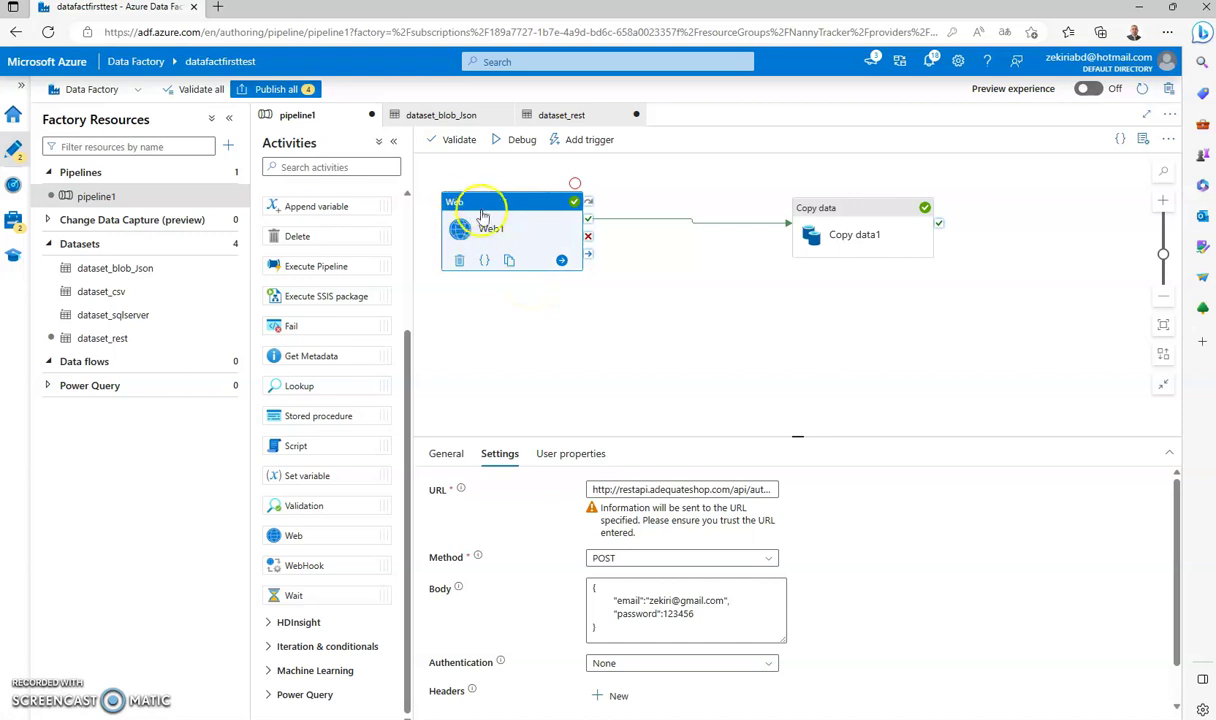
{"action": "left_click_drag", "start_coordinate": [483, 206], "coordinate": [510, 210]}
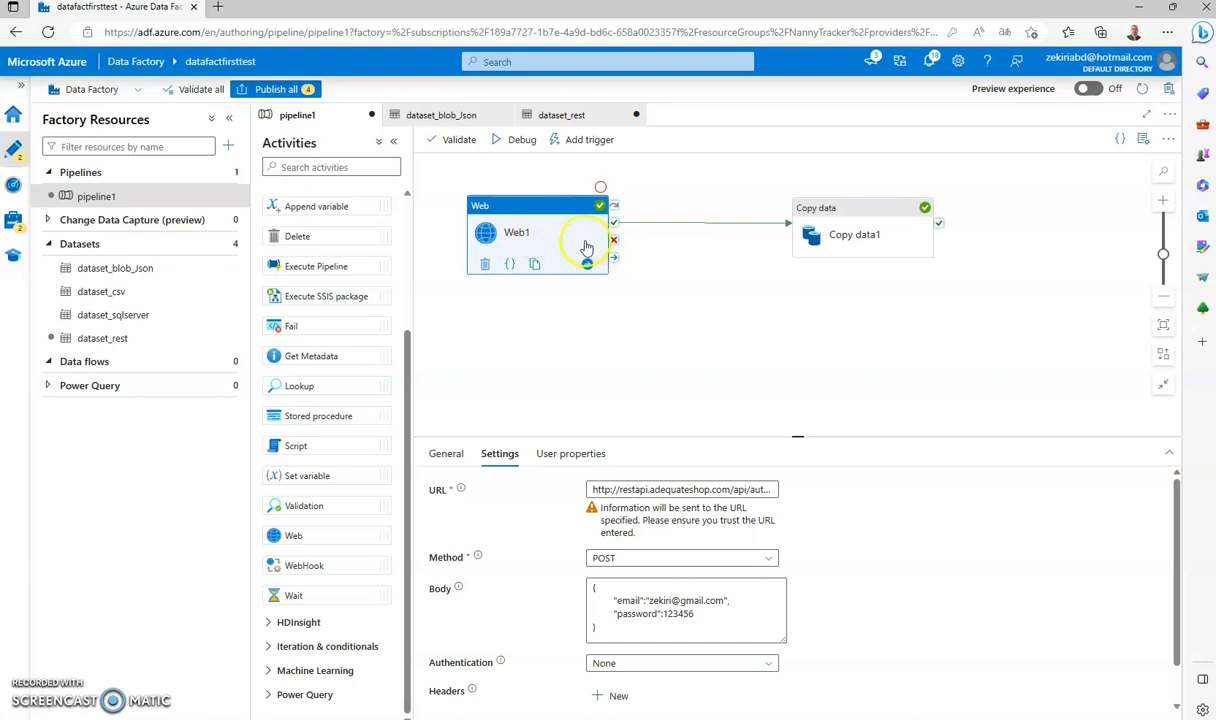
{"action": "left_click_drag", "start_coordinate": [800, 213], "coordinate": [711, 221]}
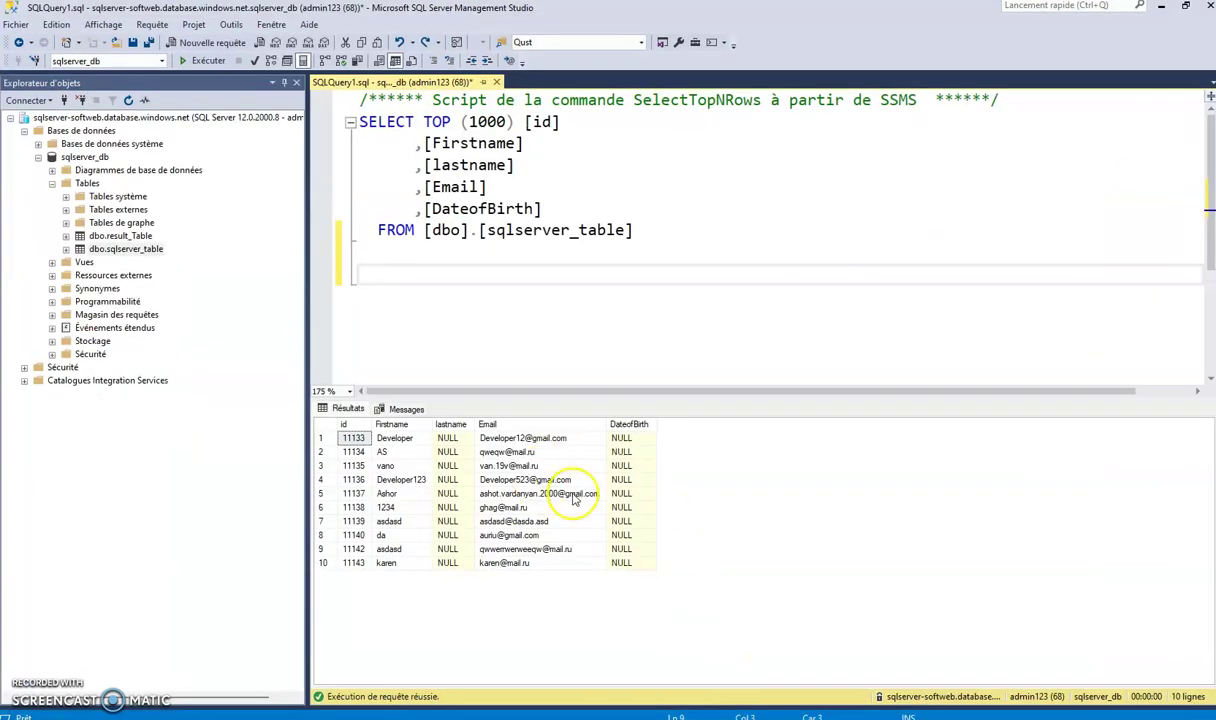
{"action": "left_click", "coordinate": [1162, 8]}
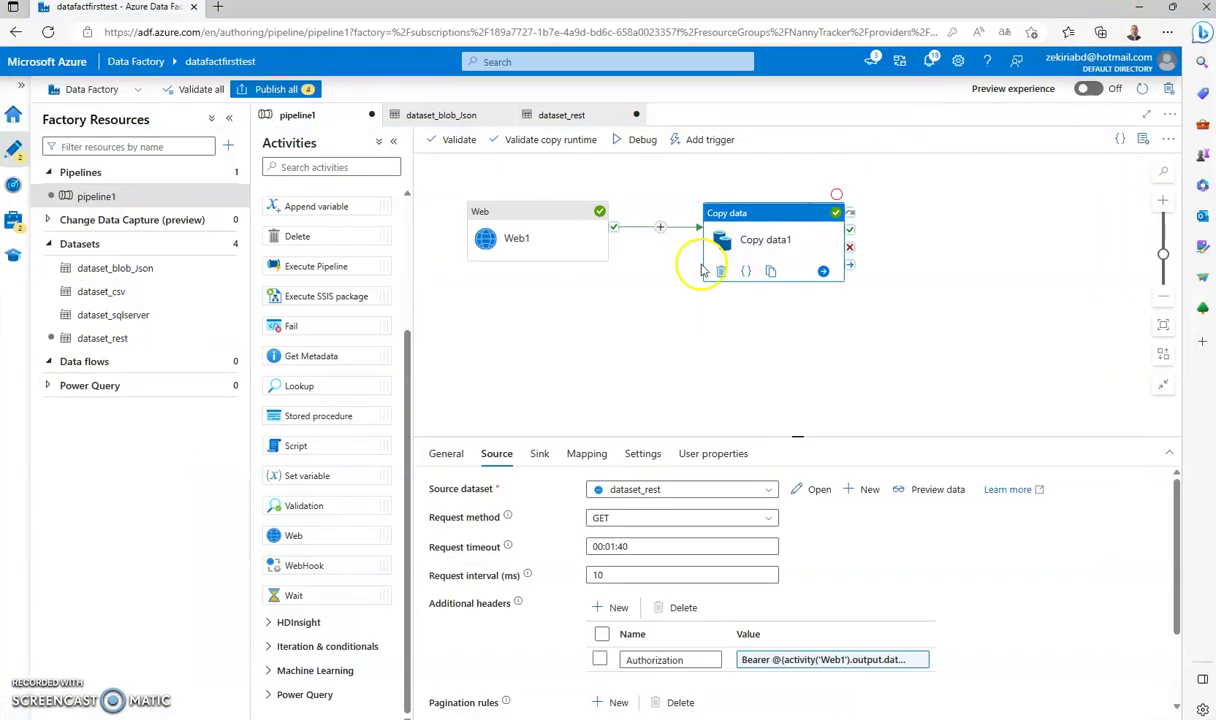